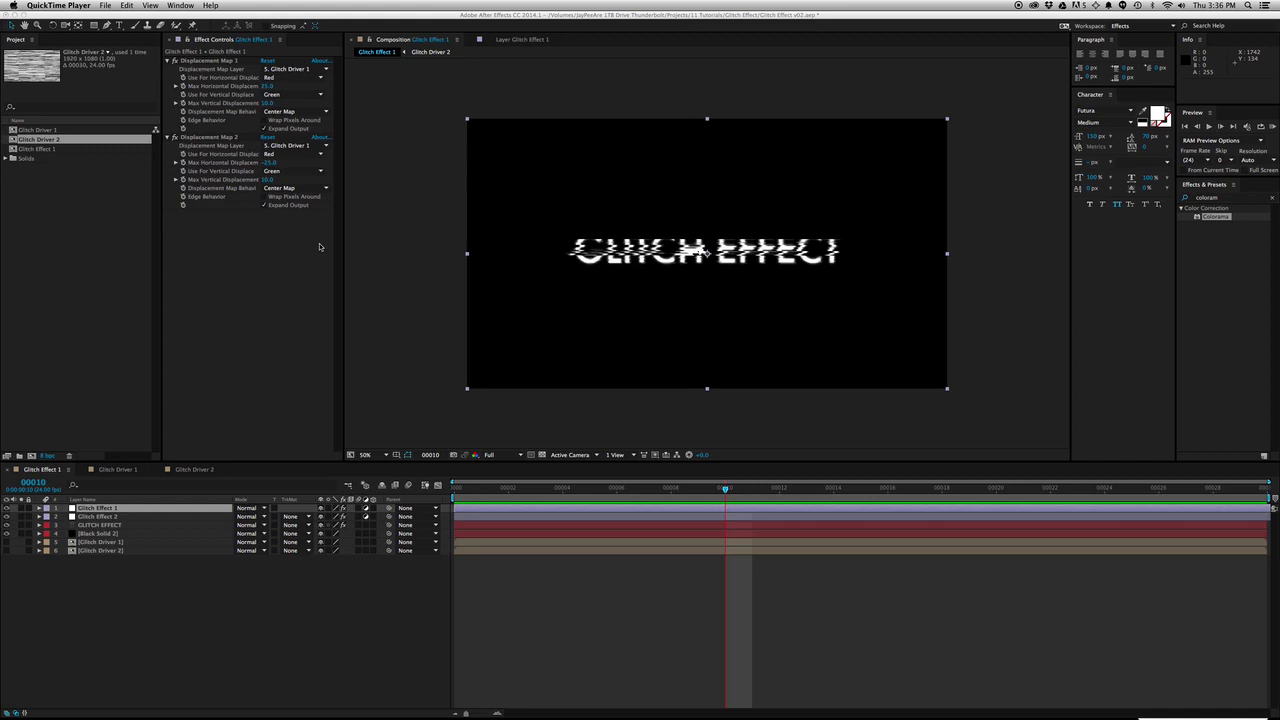
Preview the finished glitch text animation in the Glitch Effect 1 composition and scrub to frame 12.
click(757, 597)
key(space)
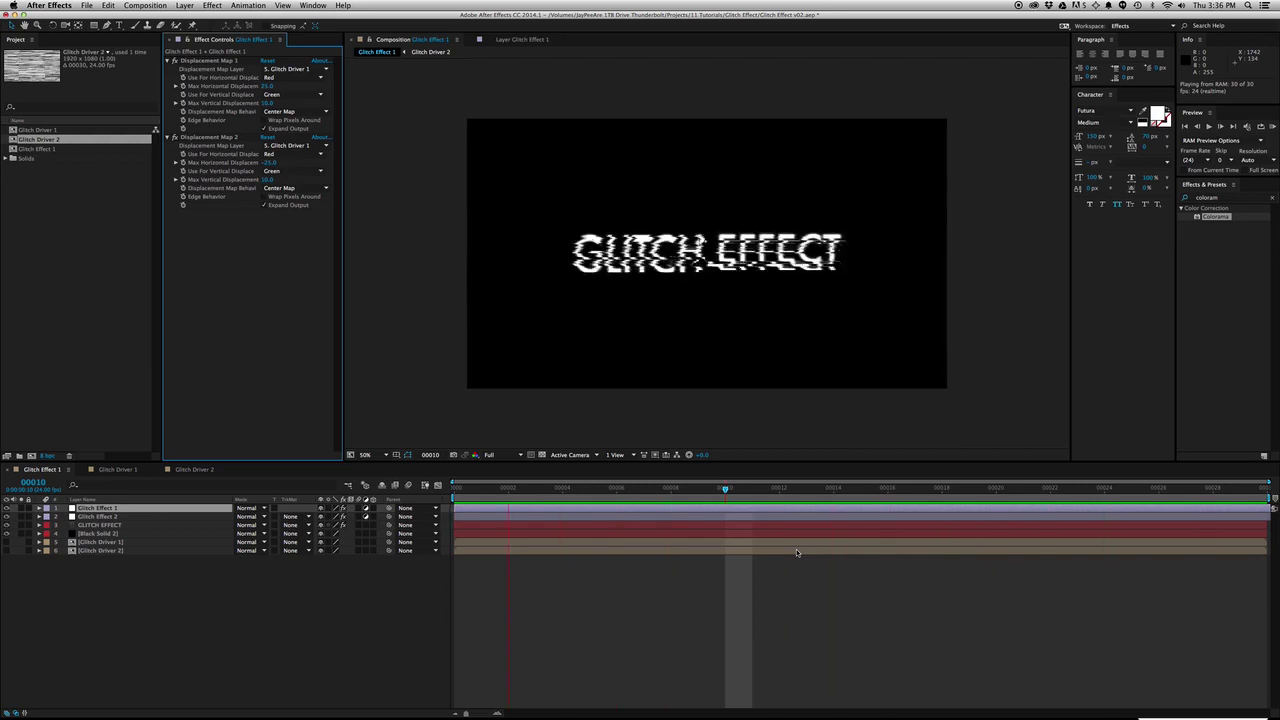
key(space)
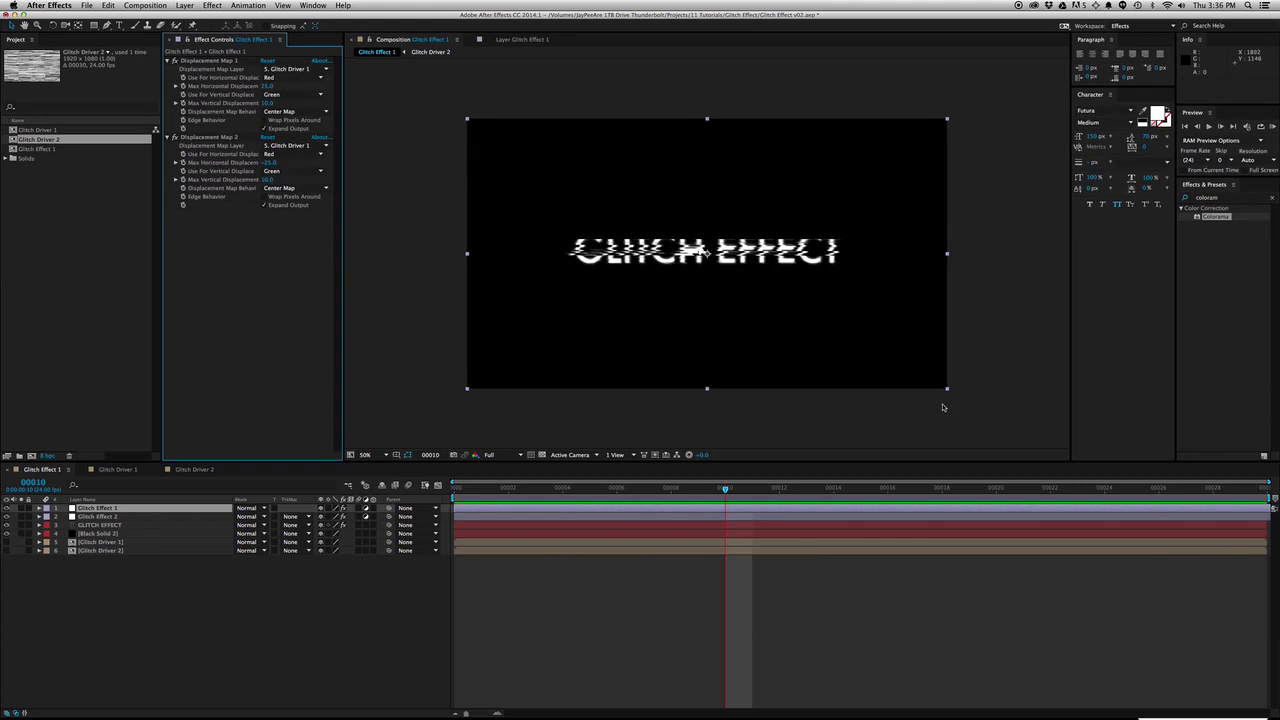
drag(737, 489, 779, 489)
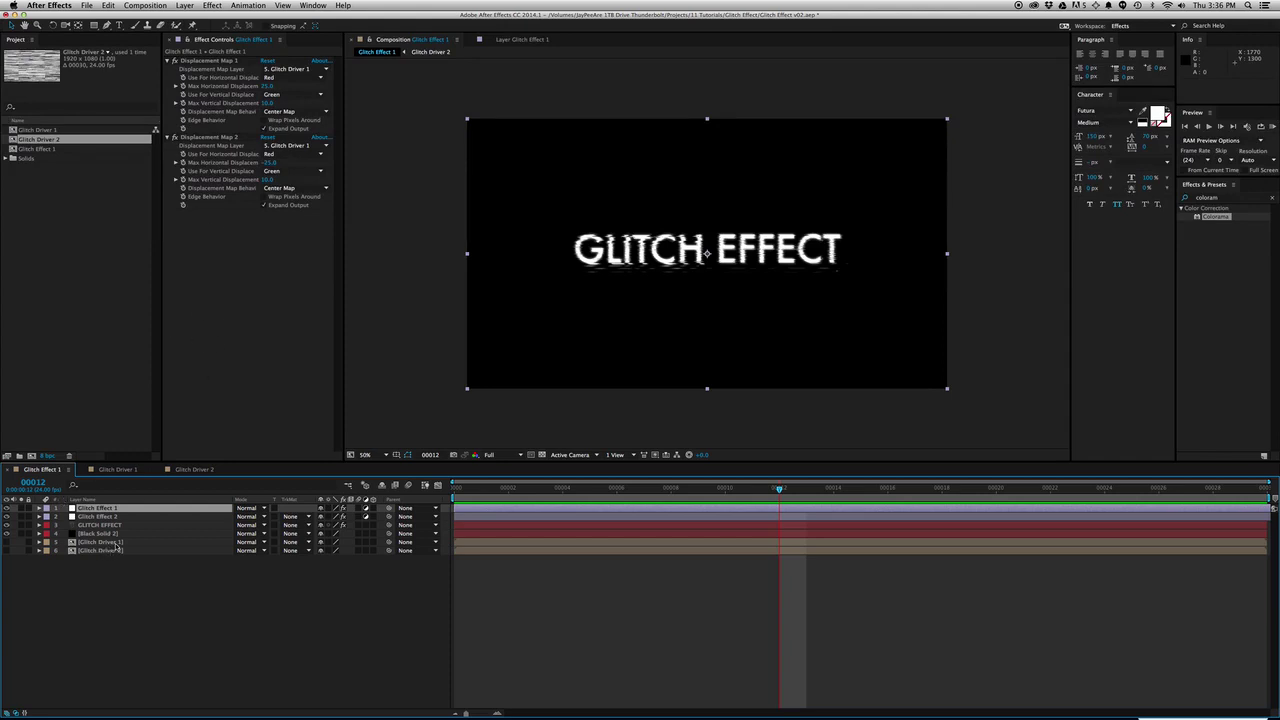
Open the Glitch Driver 1 composition and preview its animated block noise around frame 12.
double_click(115, 542)
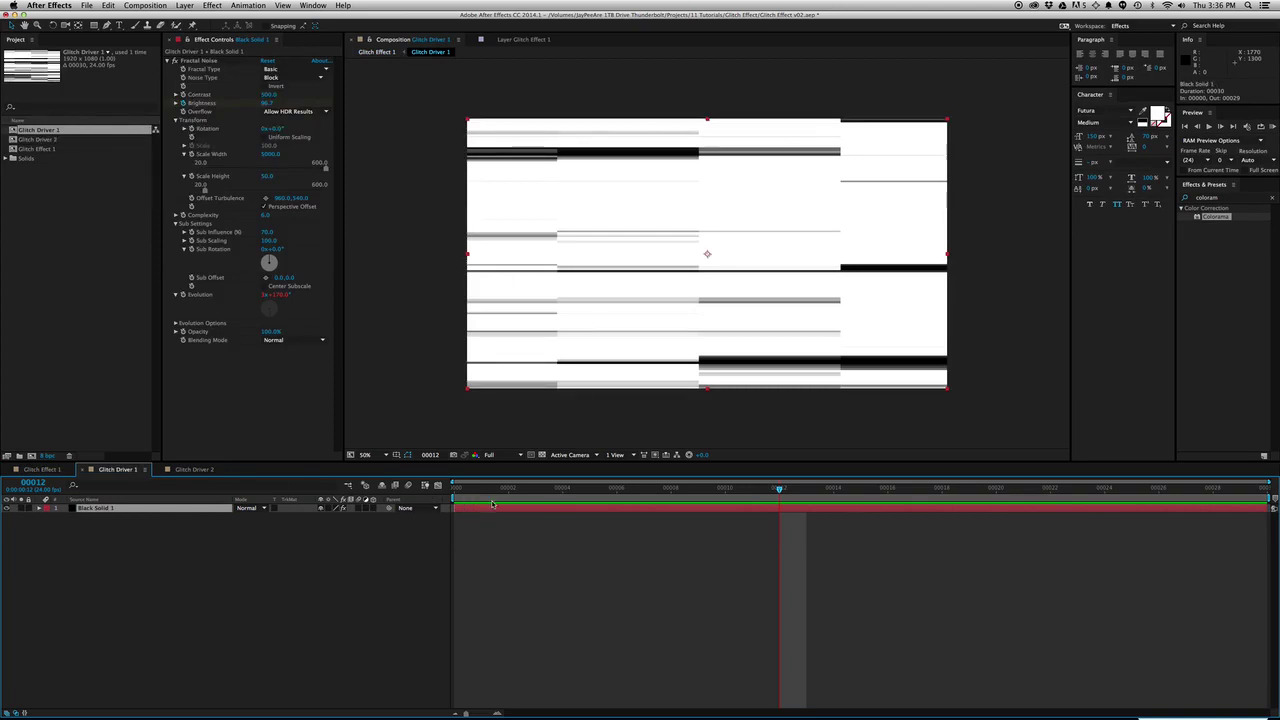
key(space)
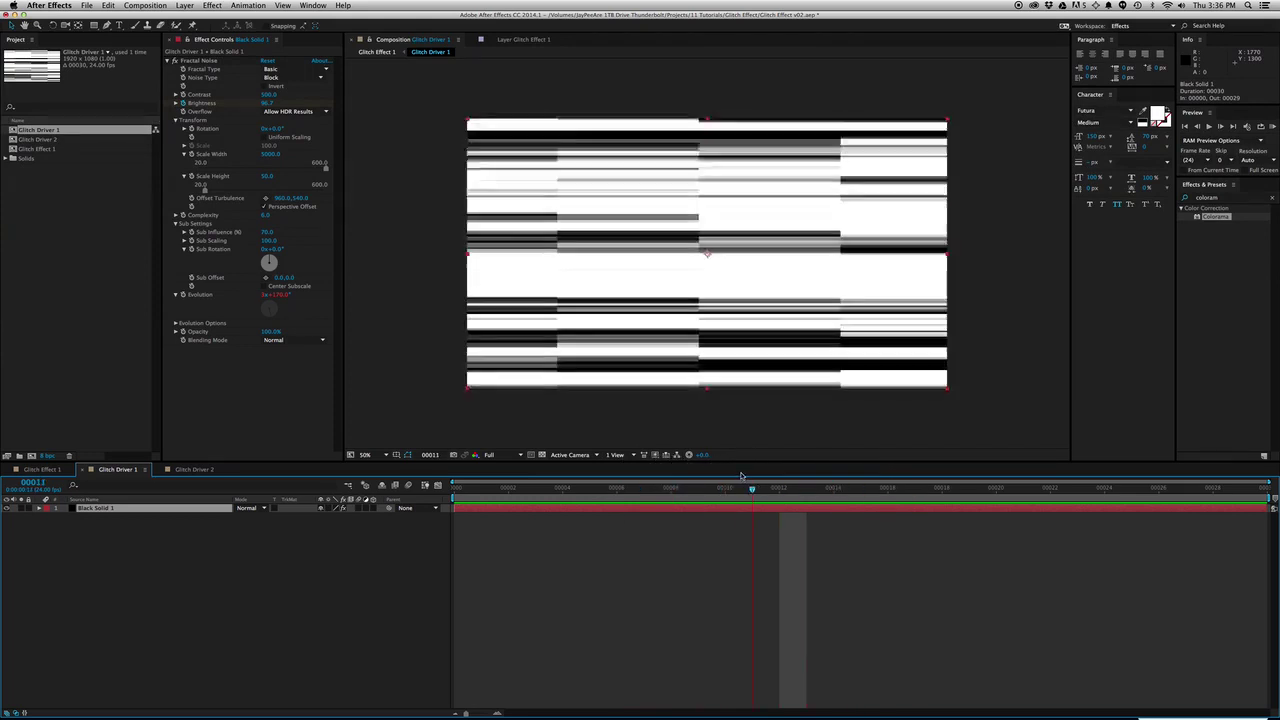
click(779, 487)
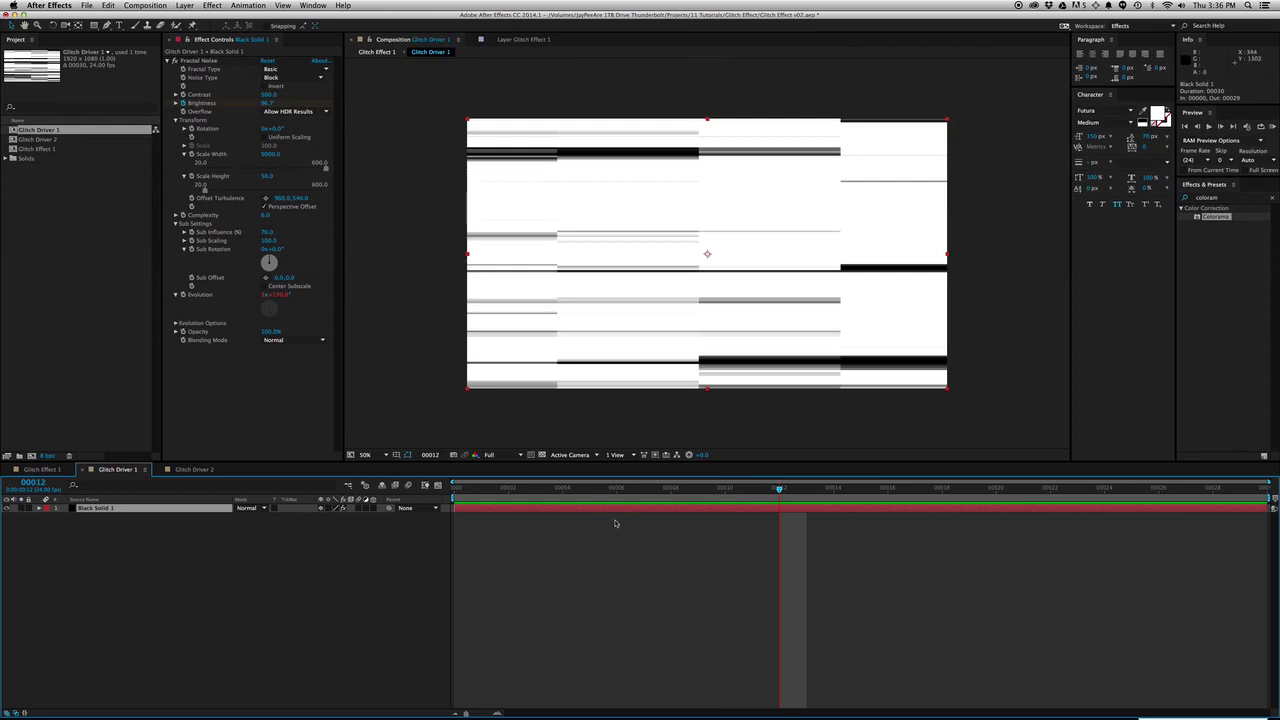
Return to the Glitch Effect 1 composition and play back the distorted text.
double_click(40, 149)
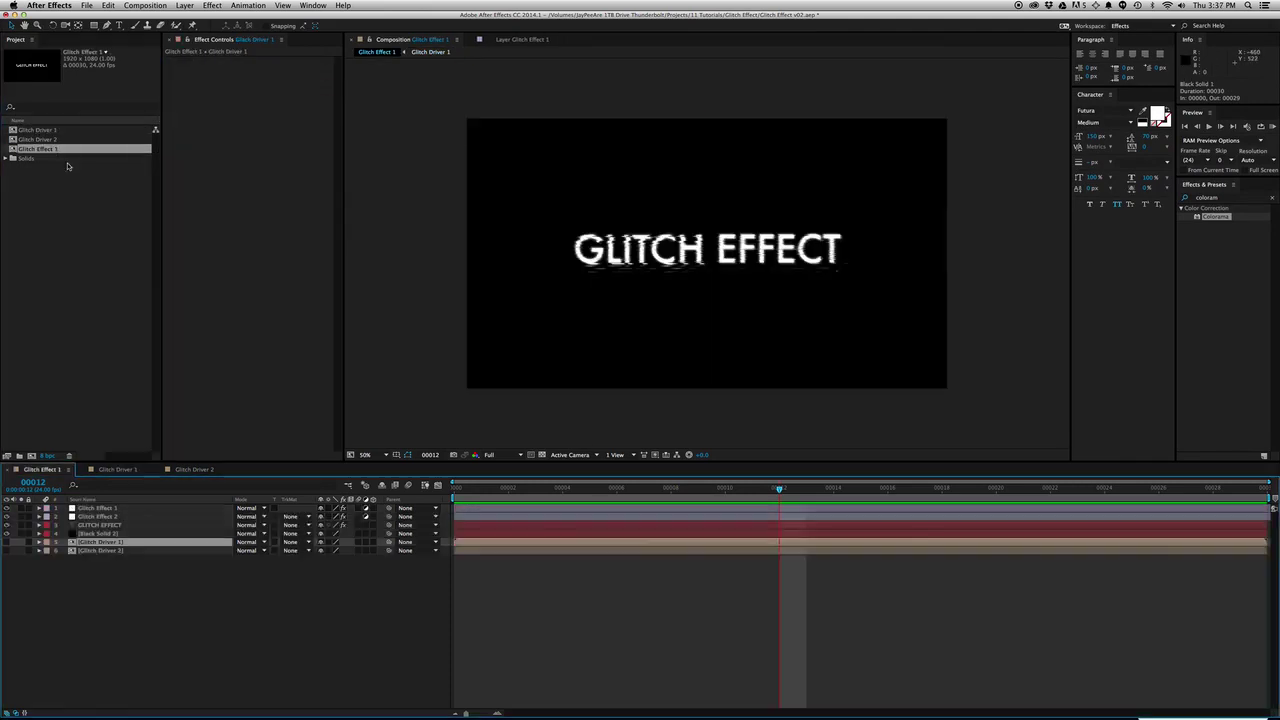
key(space)
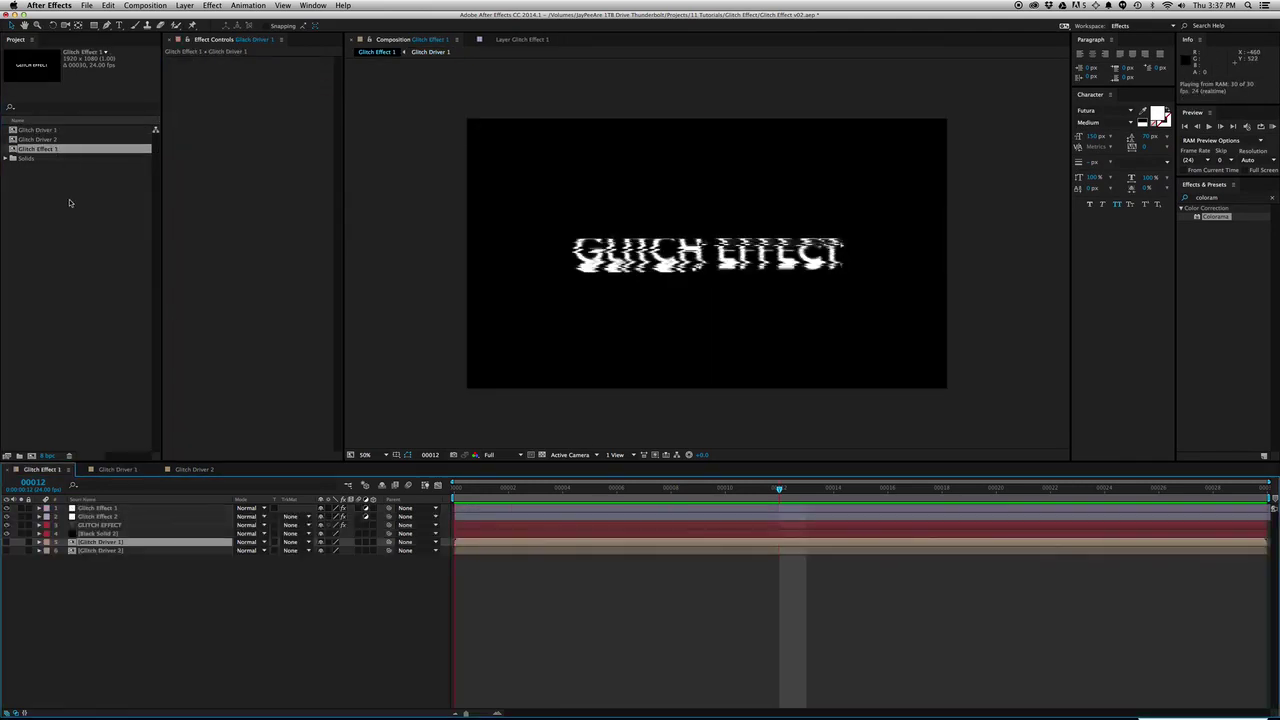
key(space)
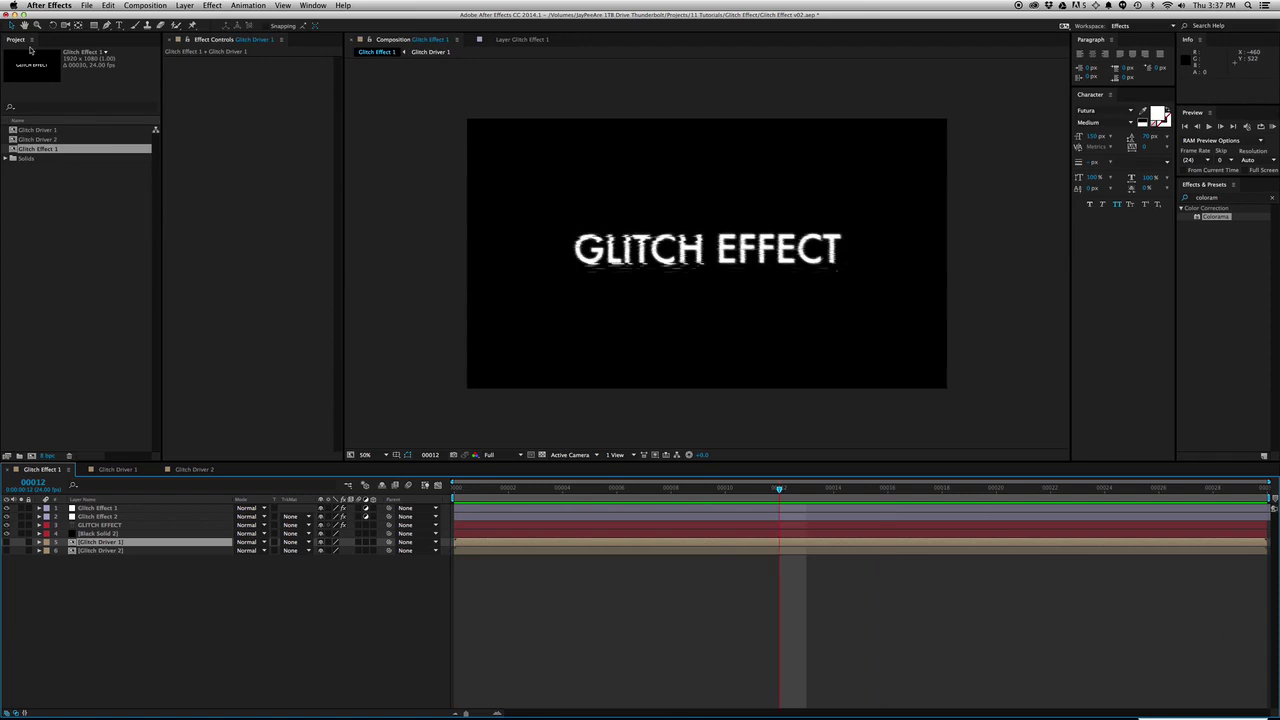
Start a new empty project without saving changes to the current one.
click(88, 6)
mouse_move(120, 17)
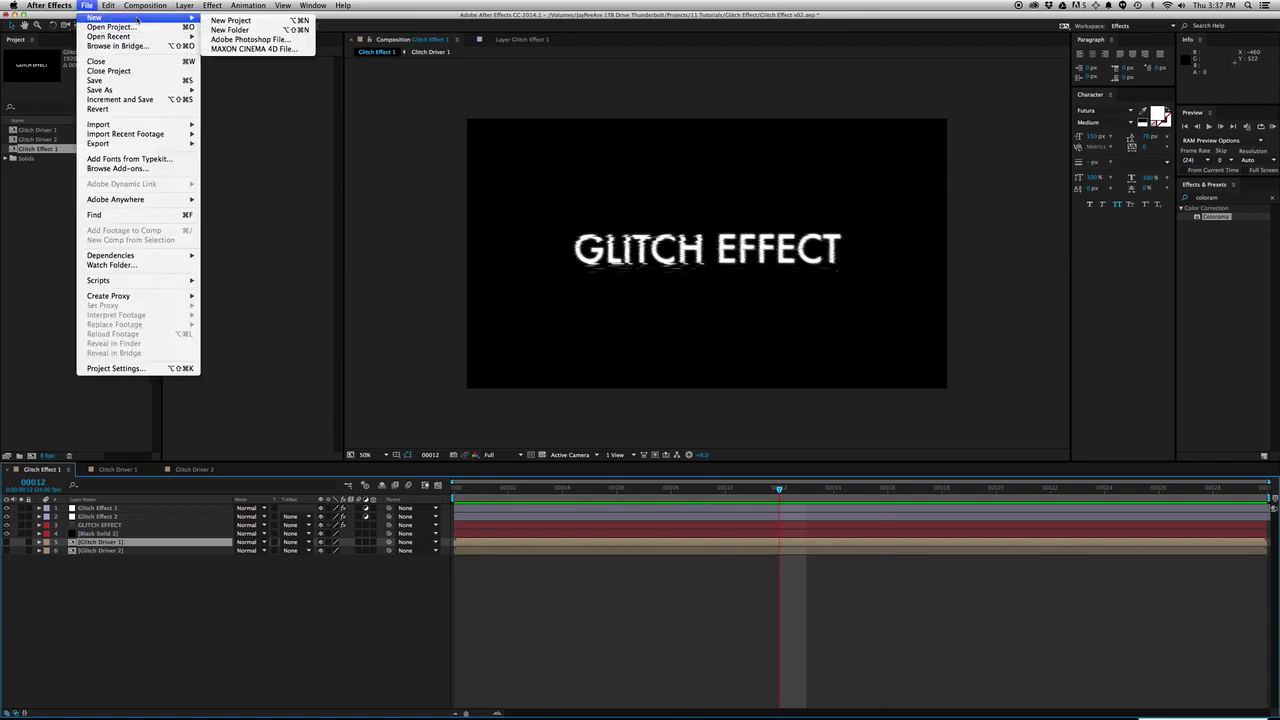
click(240, 22)
click(615, 383)
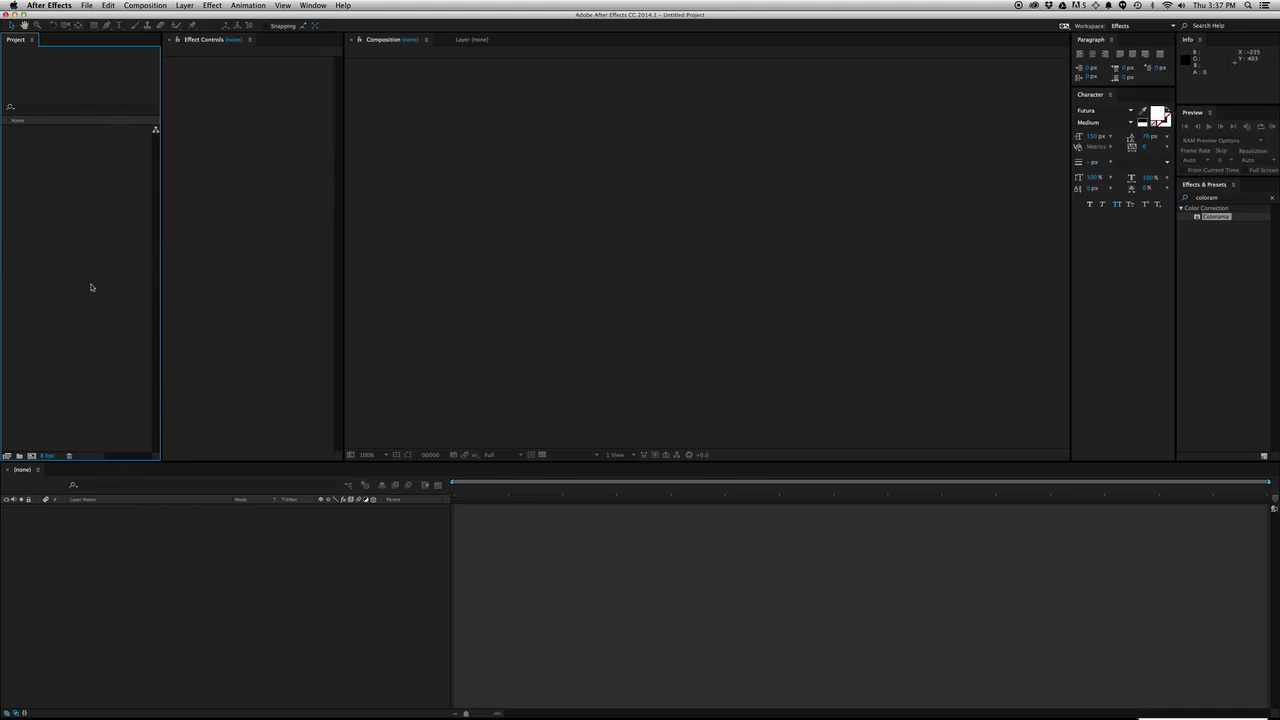
Create a new 1920 × 1080 composition at 23.976 fps, 30 frames long, with a black background.
key(super+n)
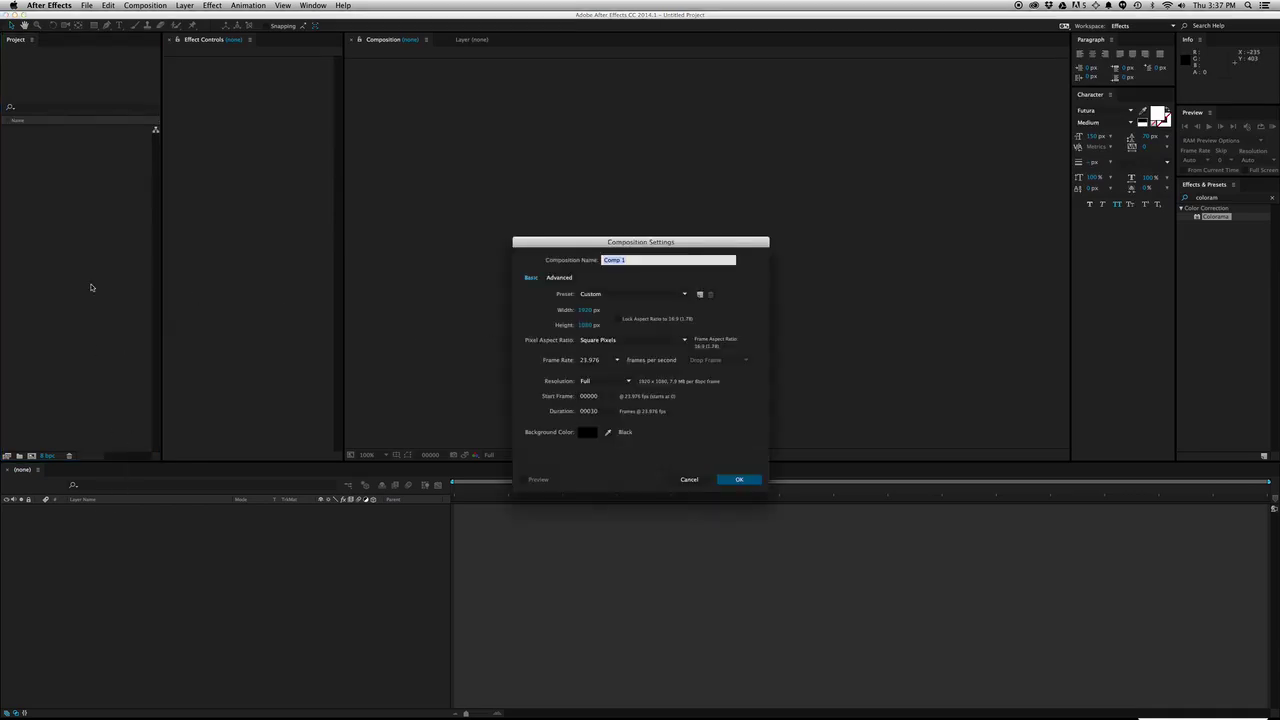
click(752, 479)
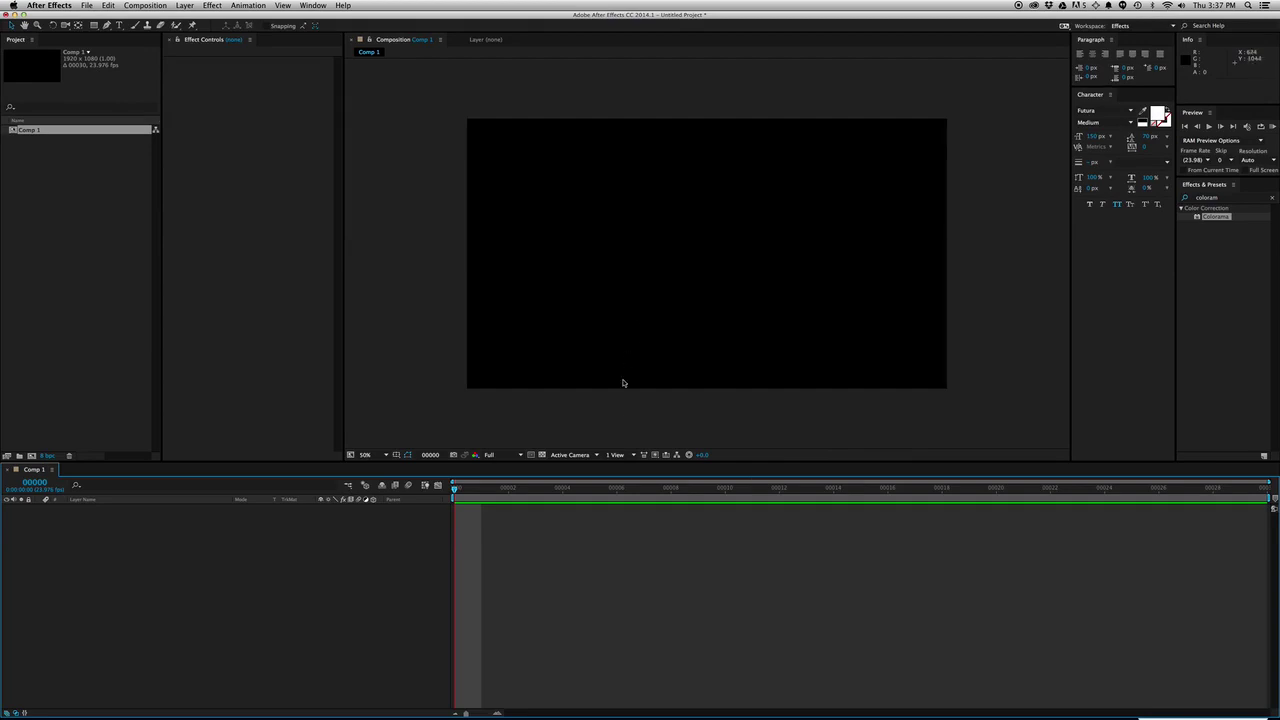
key(alt+super+n)
key(Escape)
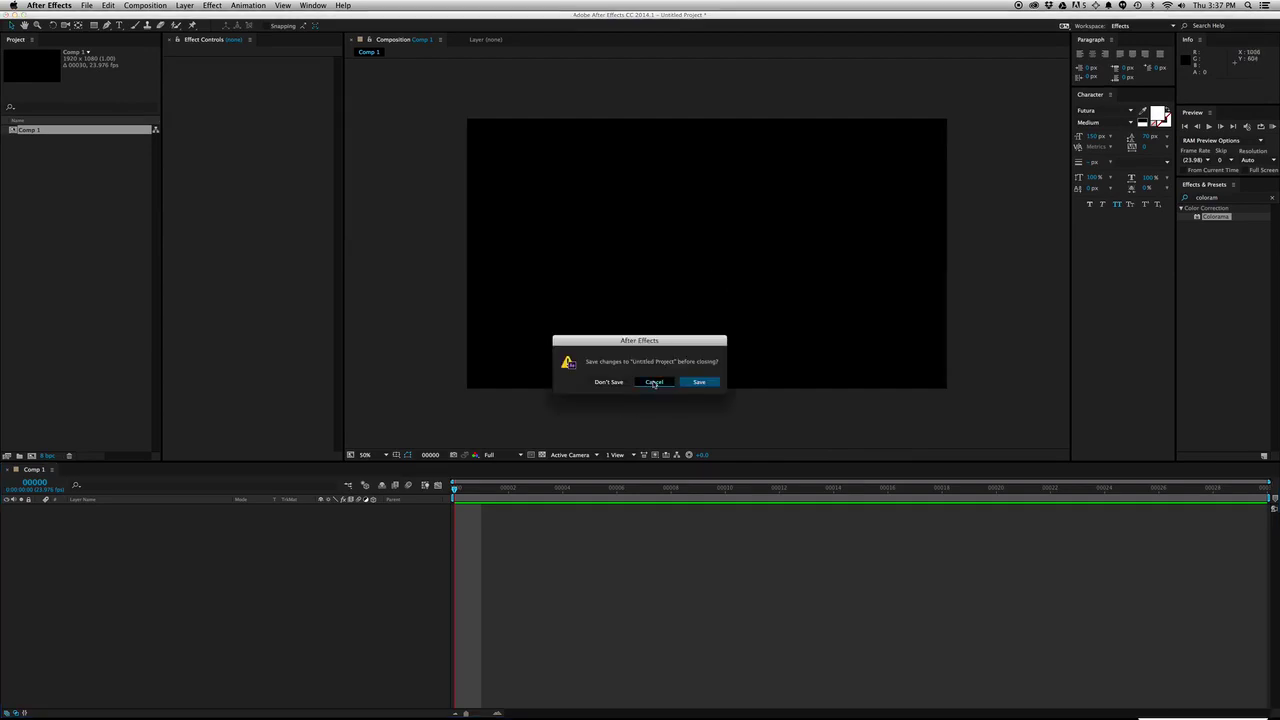
Add a white text layer reading GLITCH EFFECT to the composition.
key(super+t)
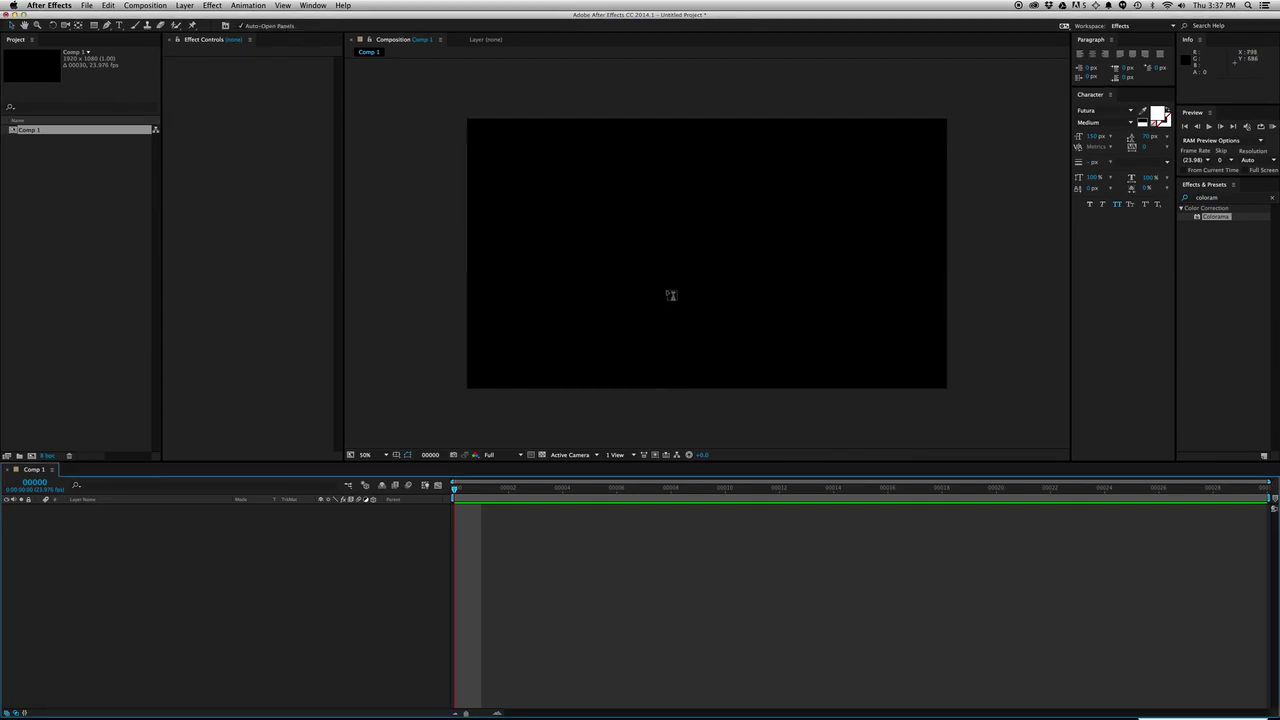
click(669, 293)
text(GLT)
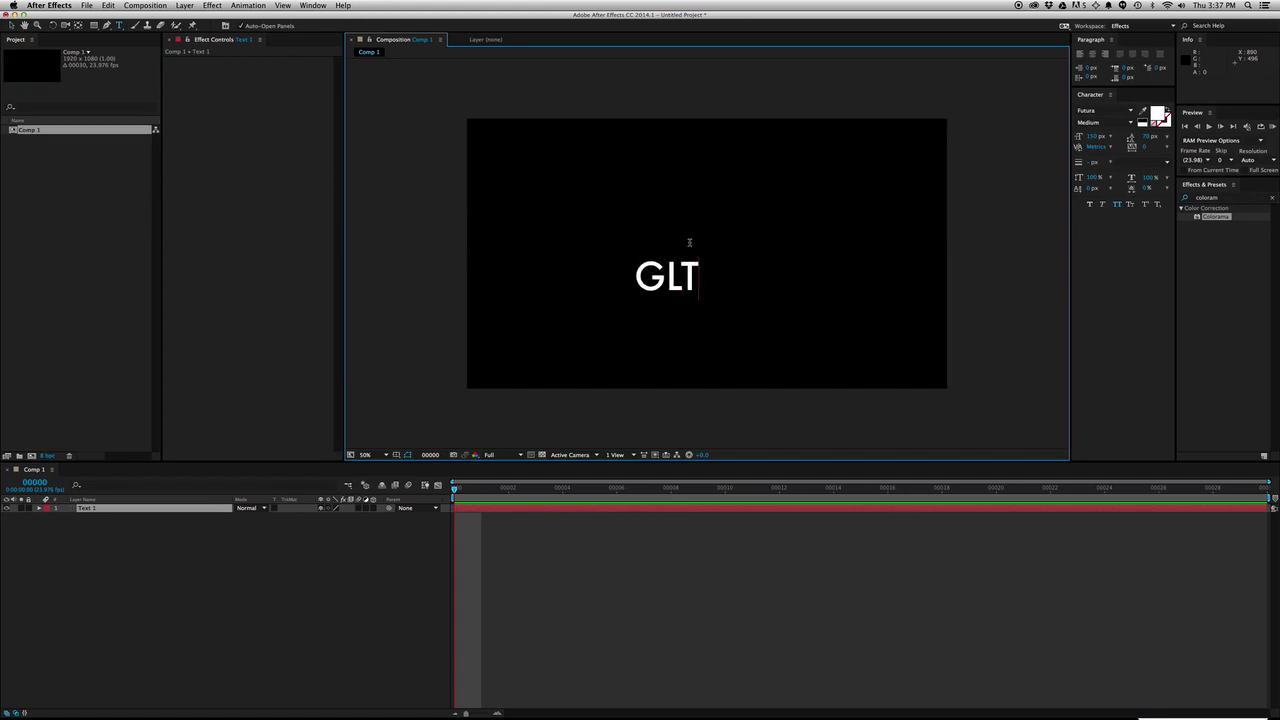
key(BackSpace)
key(BackSpace)
text(LITCH EFFE)
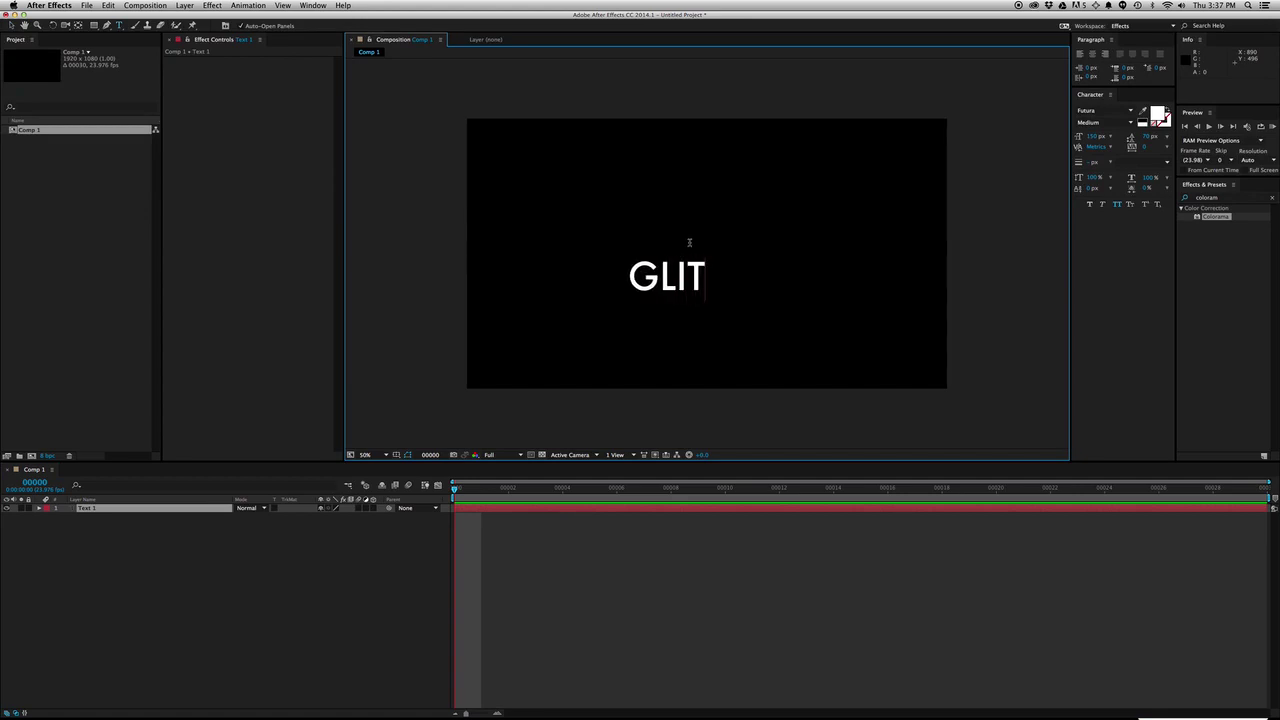
text(CT)
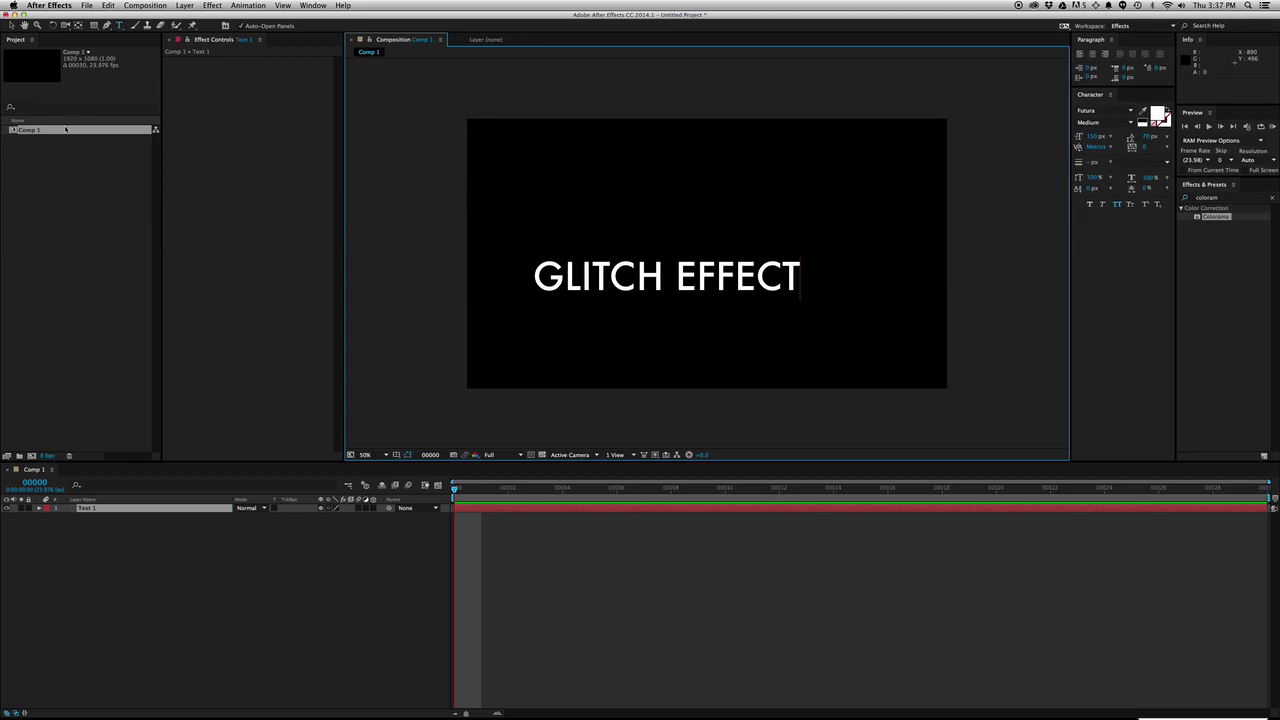
click(11, 25)
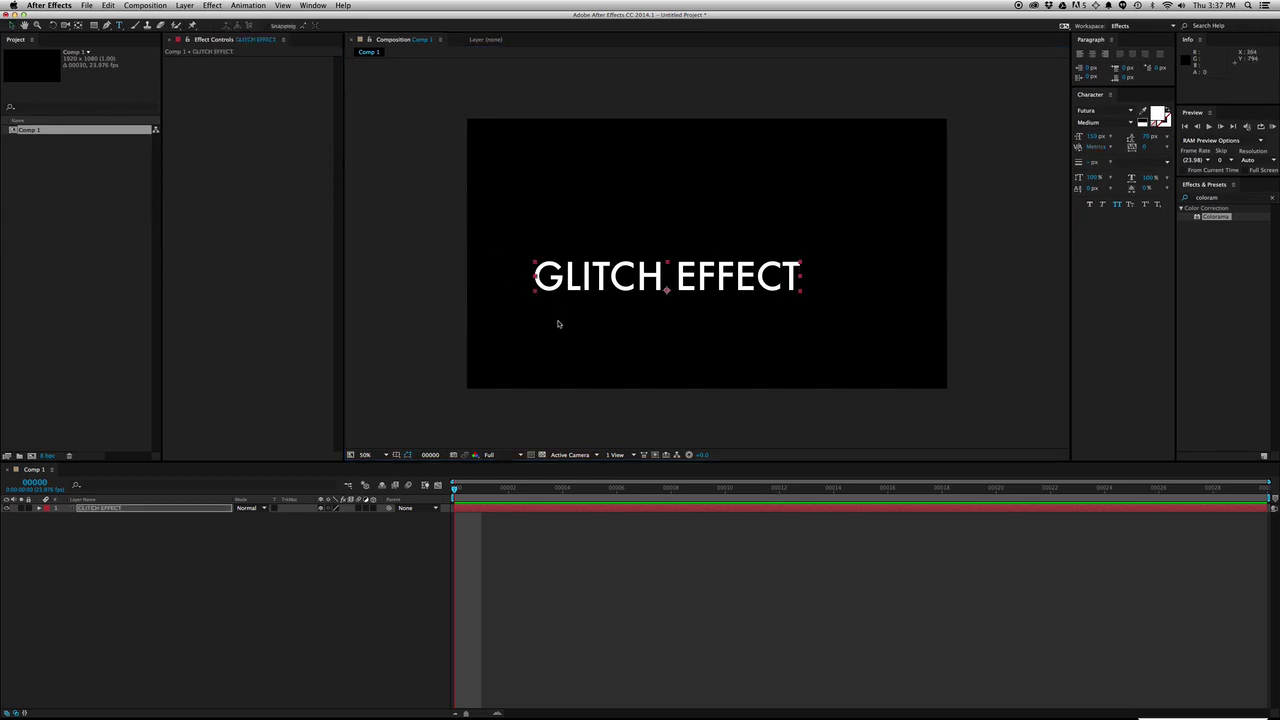
Reset the GLITCH EFFECT text layer's position to the composition centre.
key(p)
right_click(131, 517)
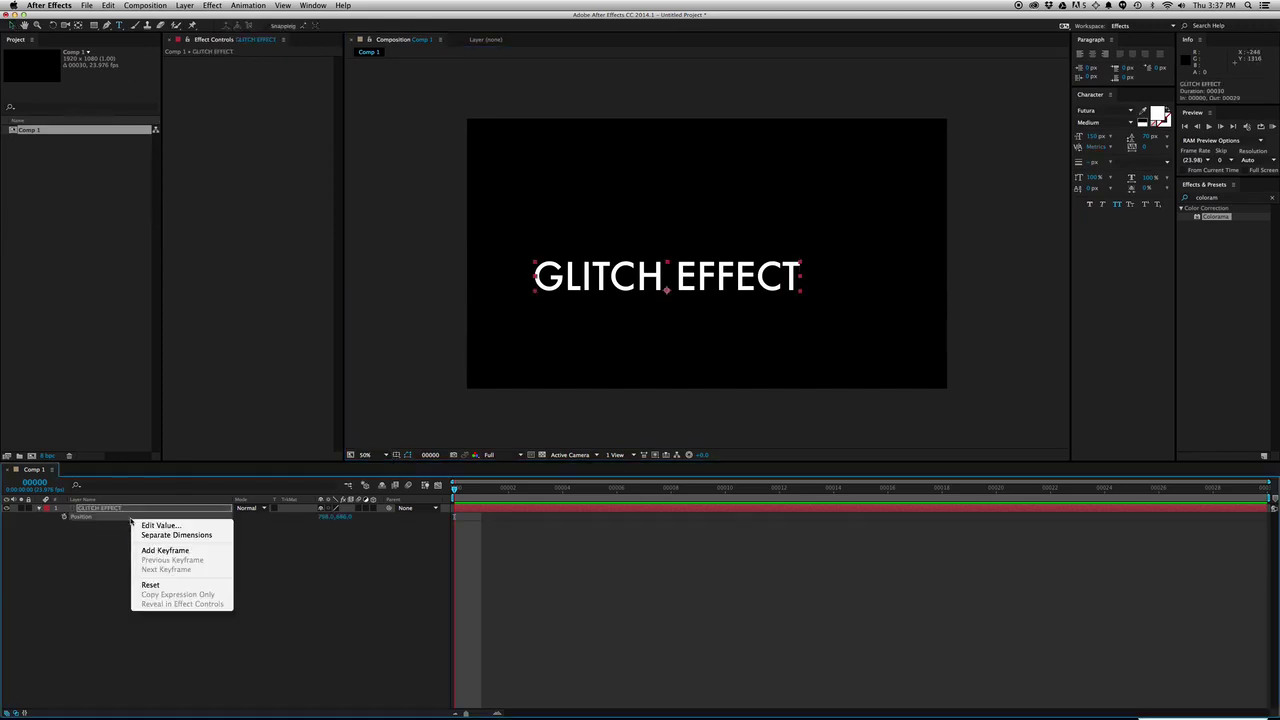
click(165, 587)
Nudge the text down to position 960, 594 so it is vertically centred, using the proportional grid temporarily as a guide.
key(super+apostrophe)
key(super+apostrophe)
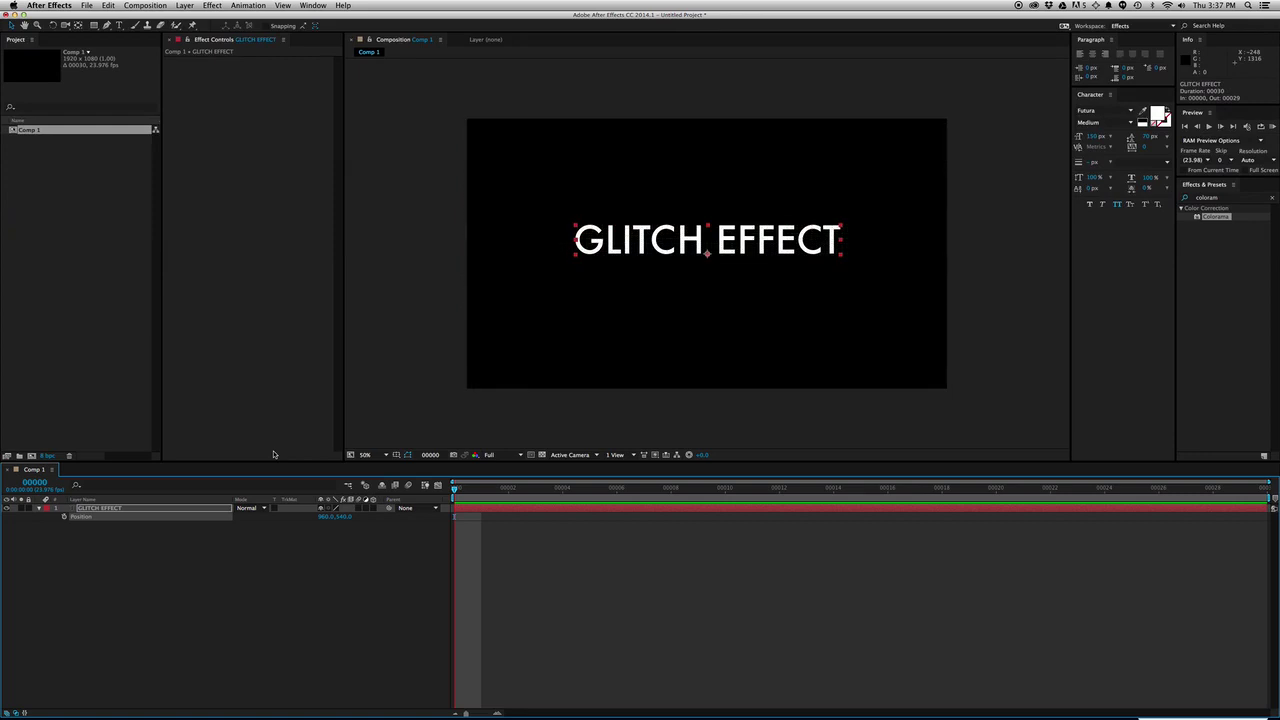
key(alt+apostrophe)
key(Down)
key(Down)
key(Down)
key(Down)
key(Down)
key(Down)
key(Down)
key(Down)
key(Down)
key(Down)
key(Down)
key(Down)
key(Down)
key(Down)
key(Down)
key(Down)
key(Down)
key(Down)
key(Down)
key(Down)
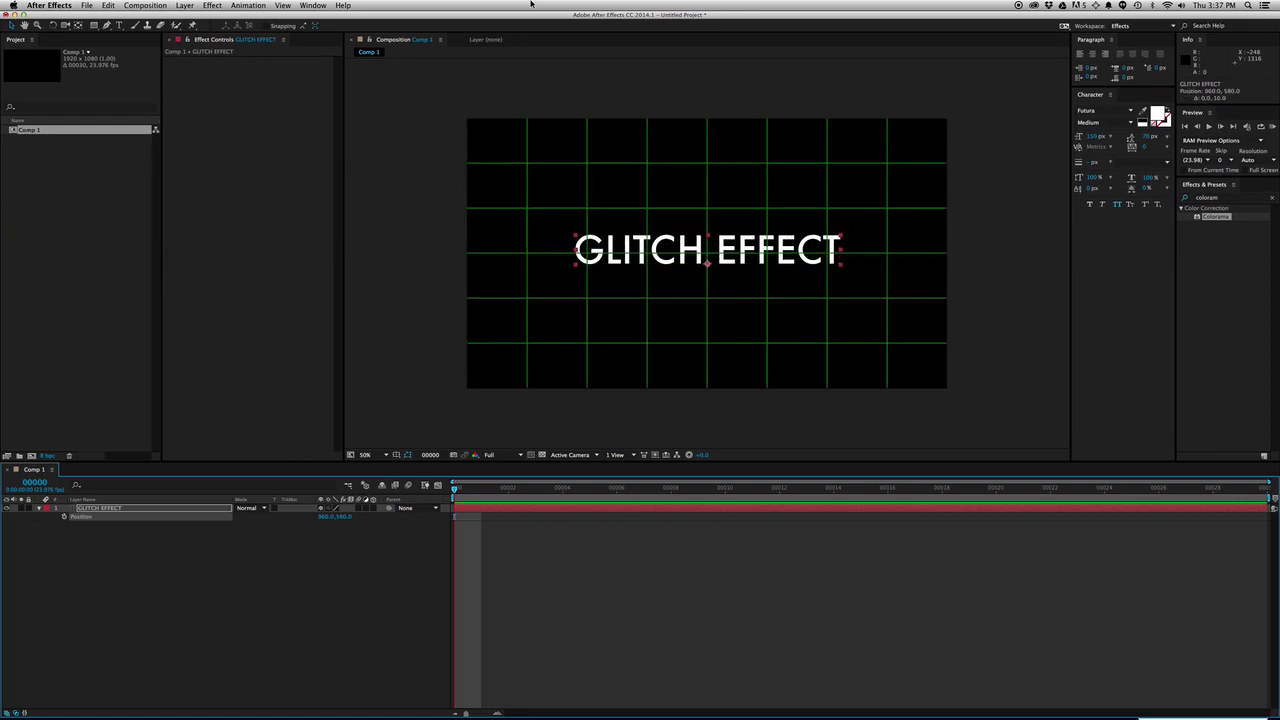
key(Down)
key(Down)
key(Down)
key(Down)
key(Down)
key(Down)
key(Down)
key(Down)
key(Down)
key(Down)
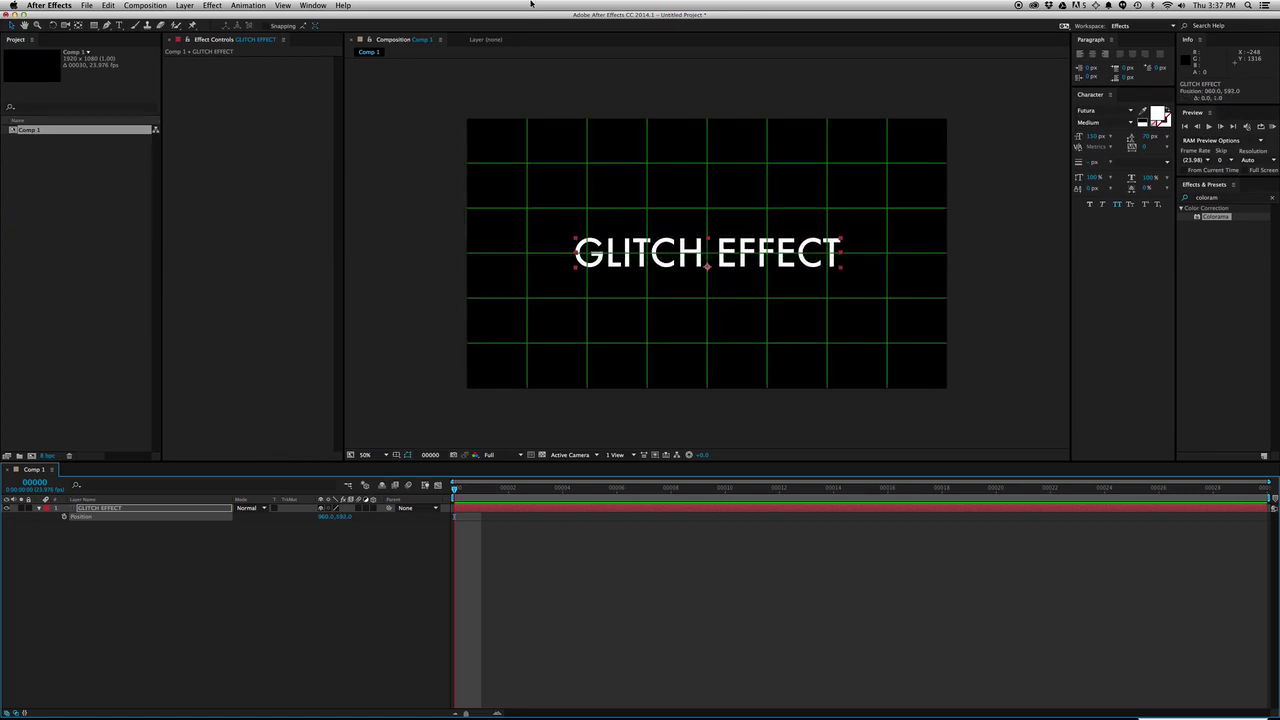
key(alt+apostrophe)
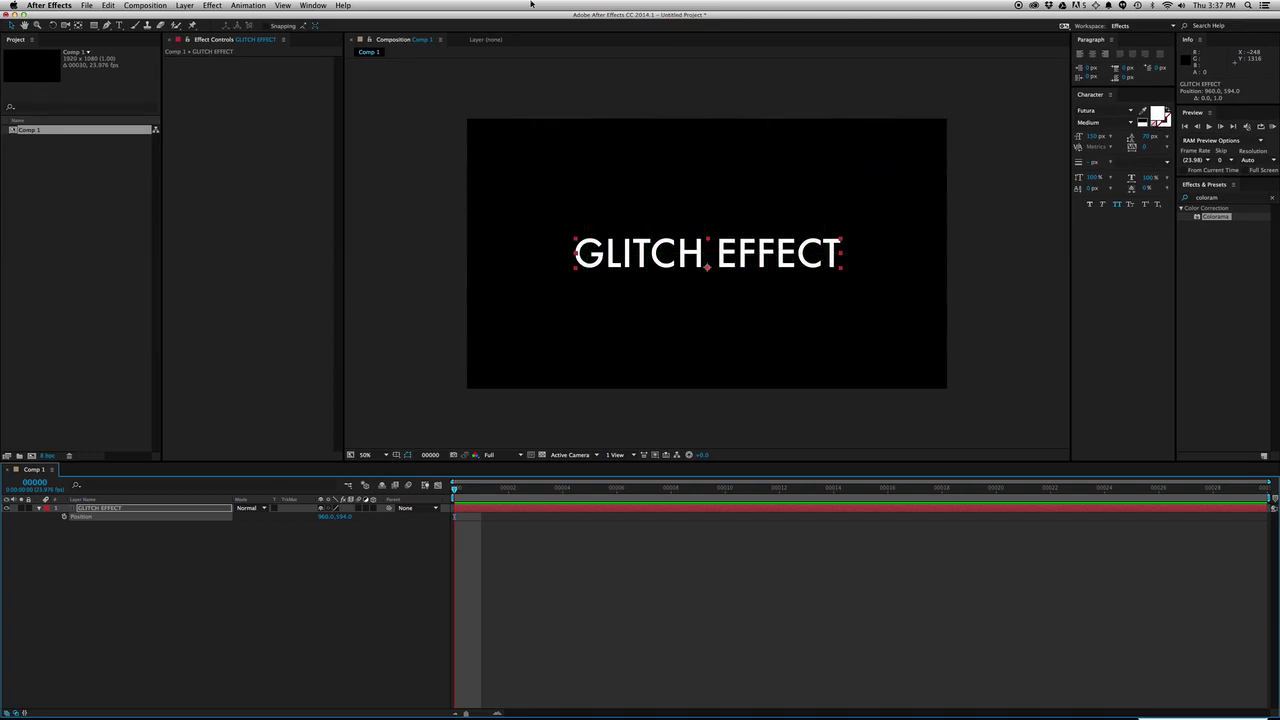
Add a black solid behind the text and place a duplicate of it above all the other layers.
click(171, 603)
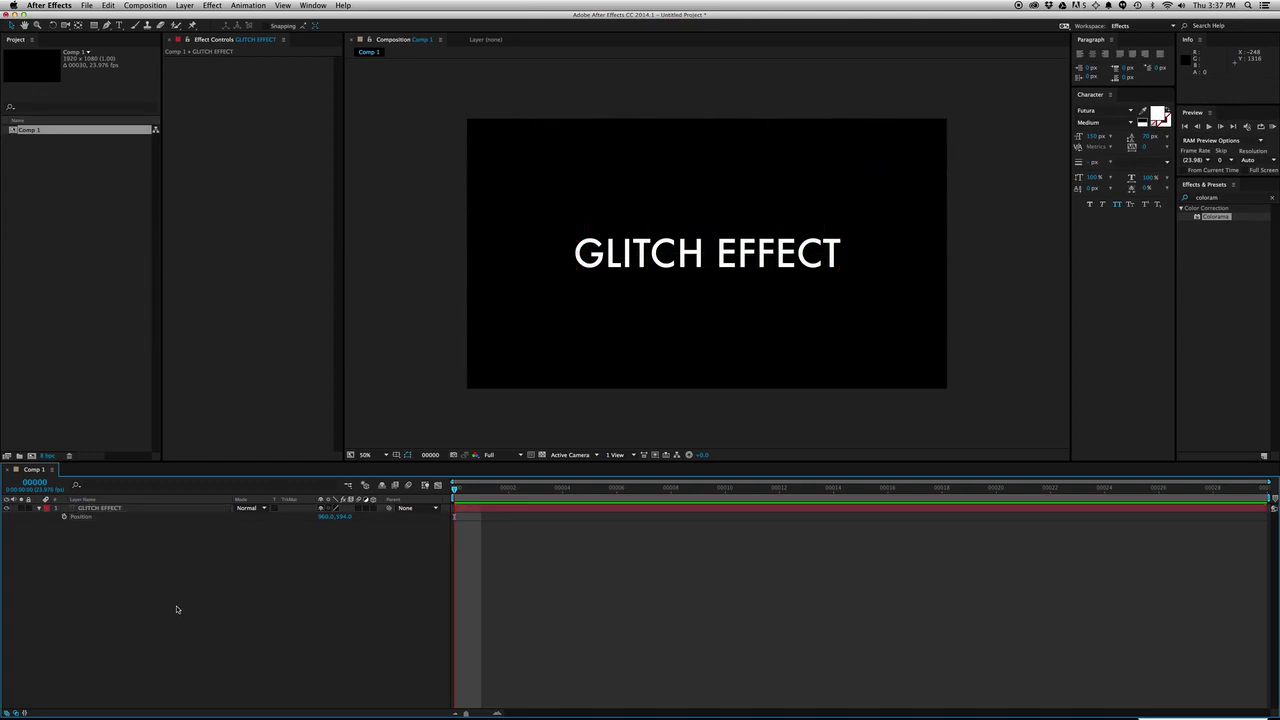
key(super+y)
click(725, 459)
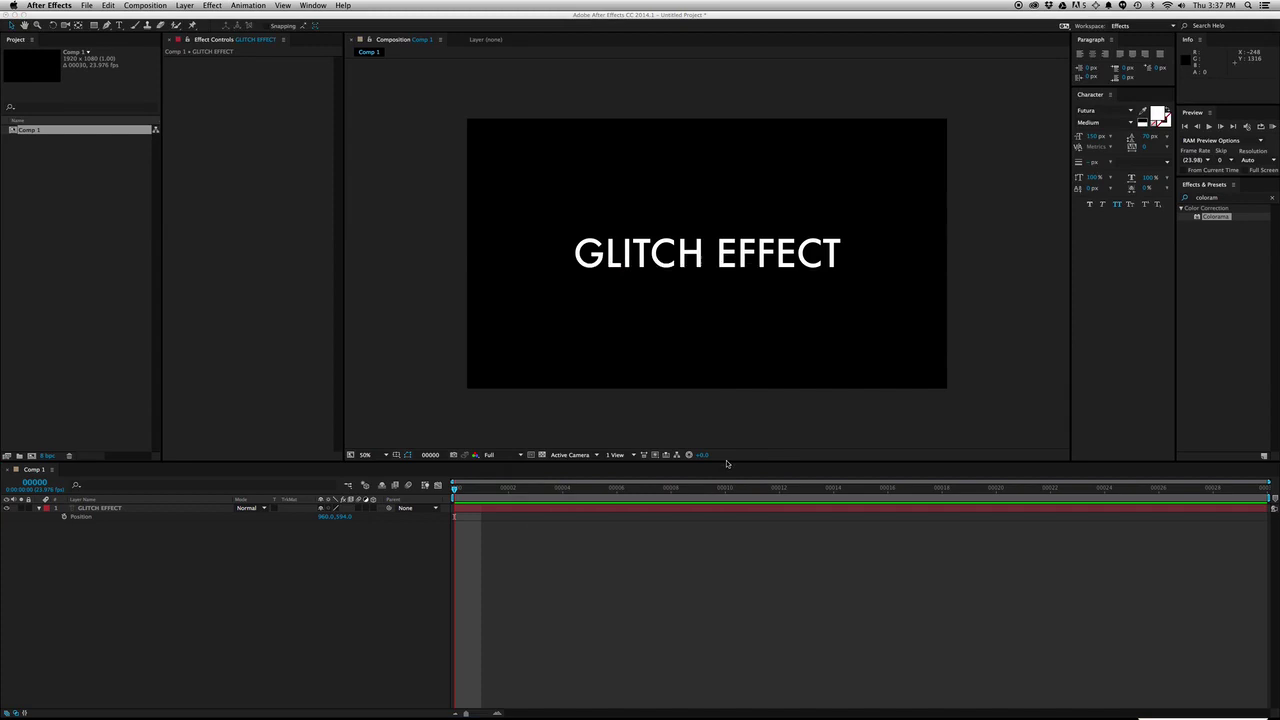
key(super+d)
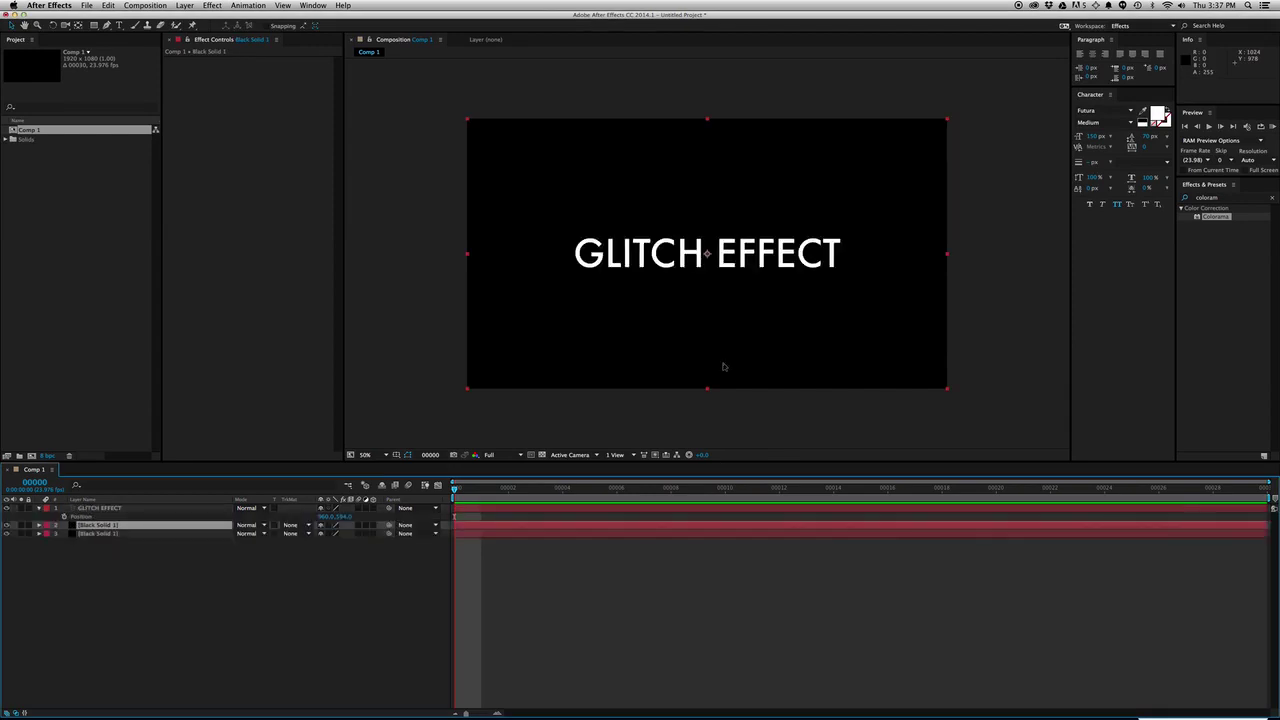
key(super+shift+bracketright)
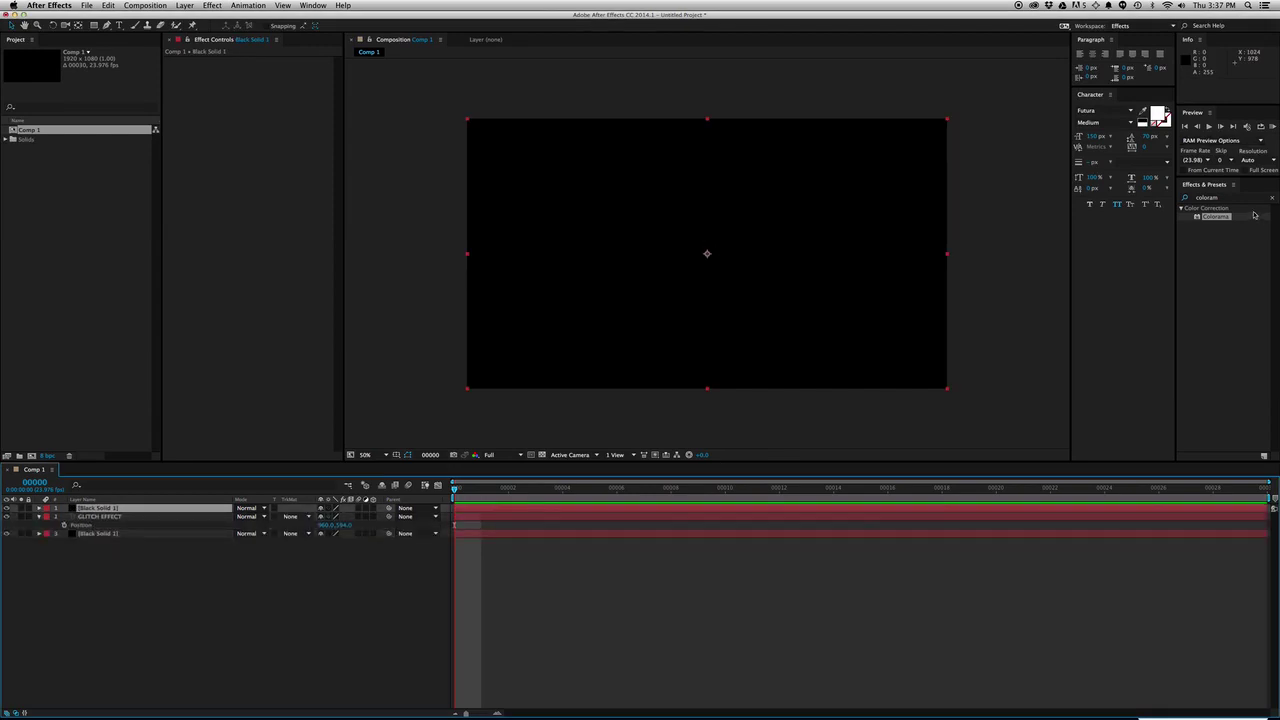
Apply the Fractal Noise effect to the top black solid and set its noise type to Block.
click(1244, 200)
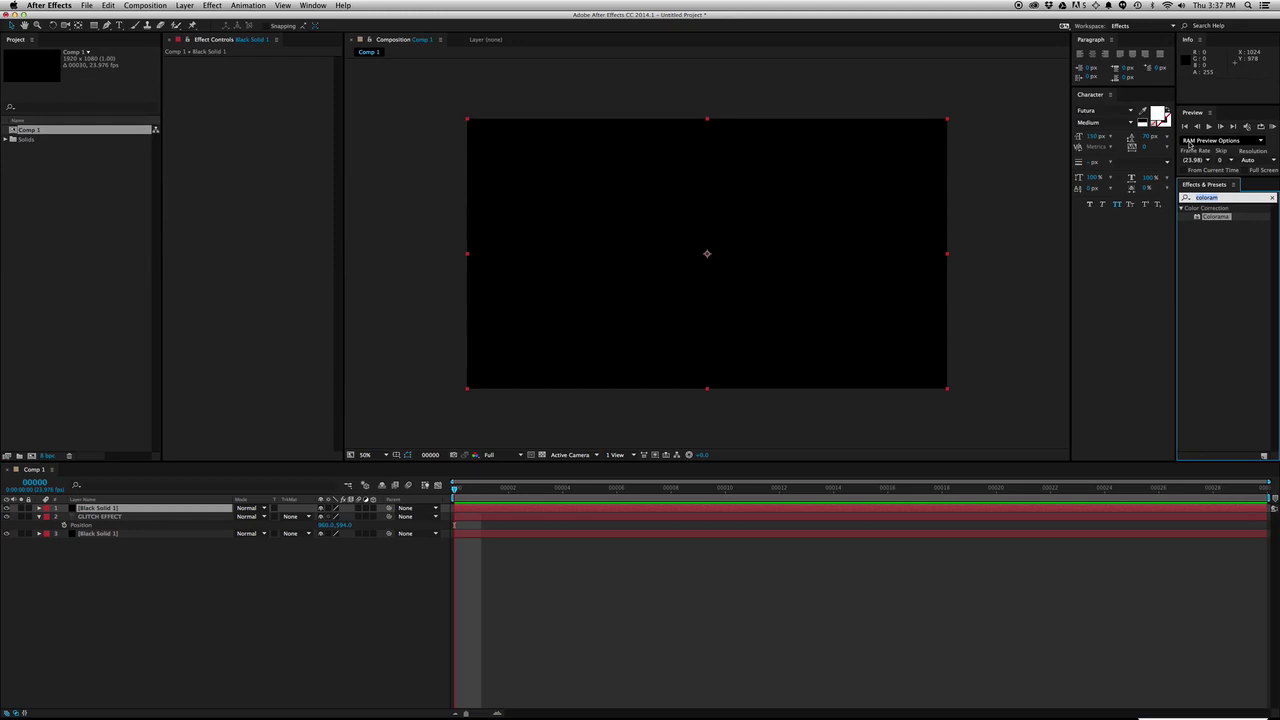
text(fract)
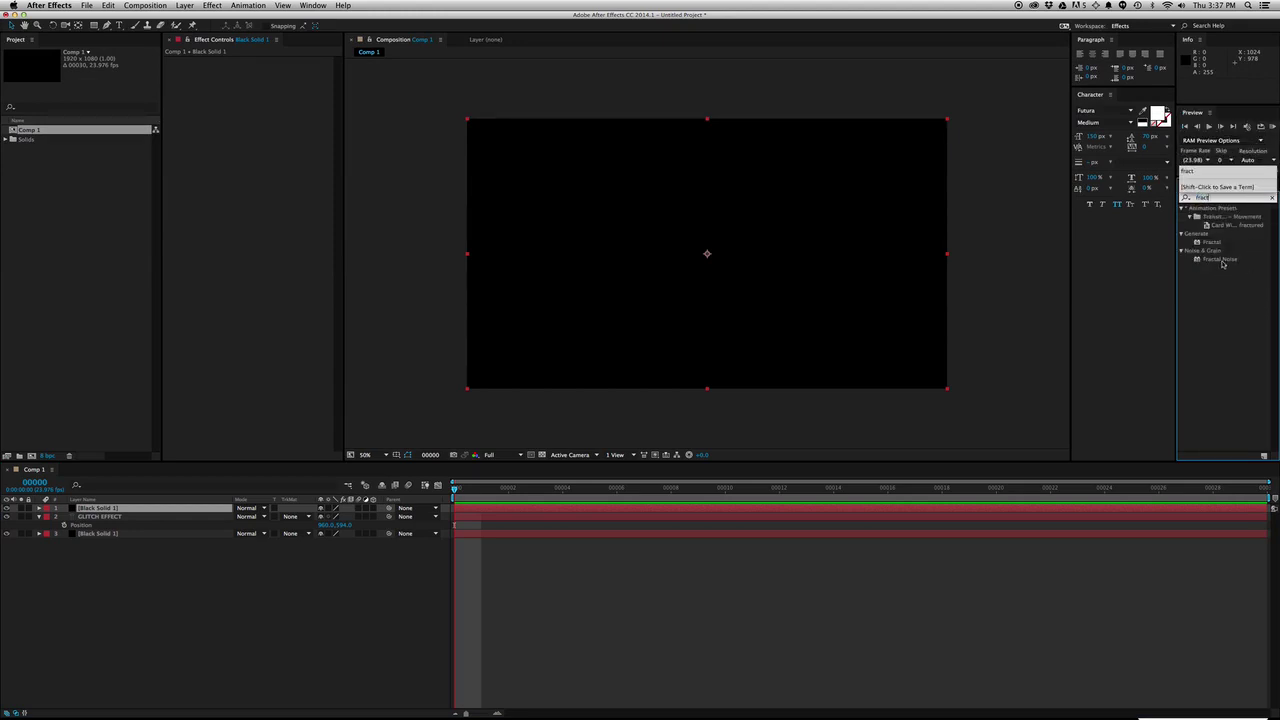
double_click(1221, 260)
click(277, 78)
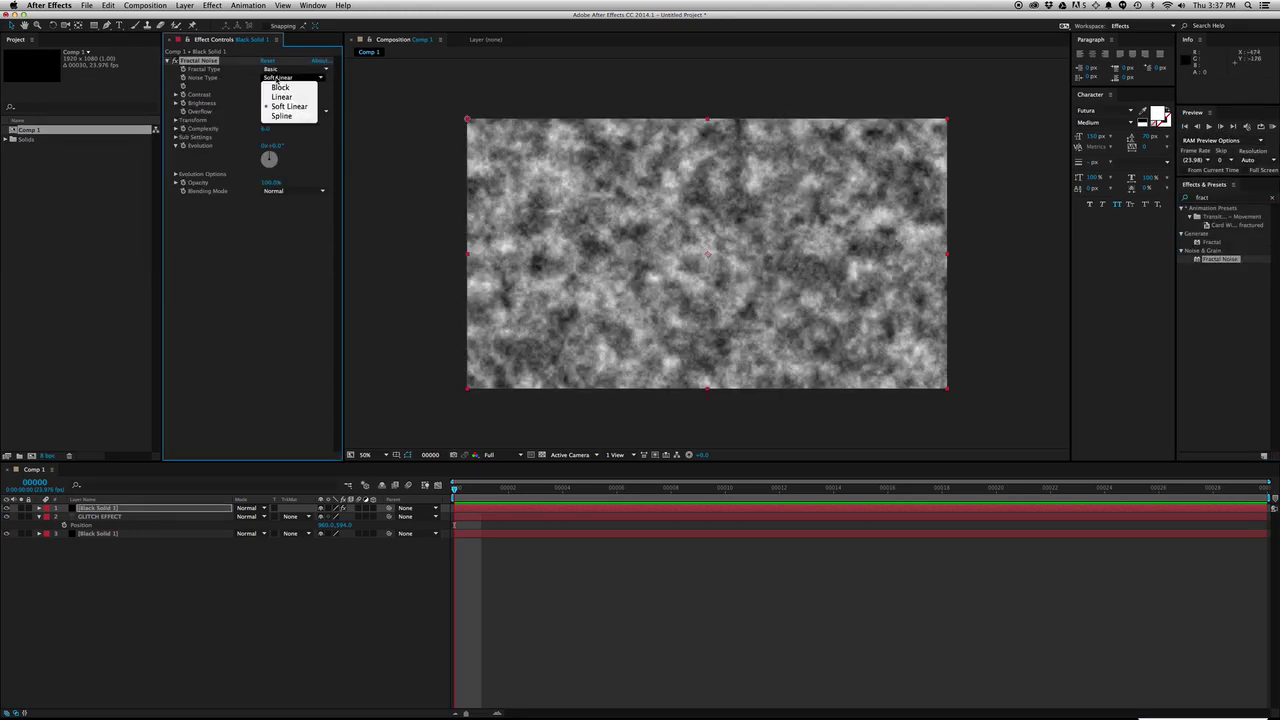
click(217, 79)
click(288, 78)
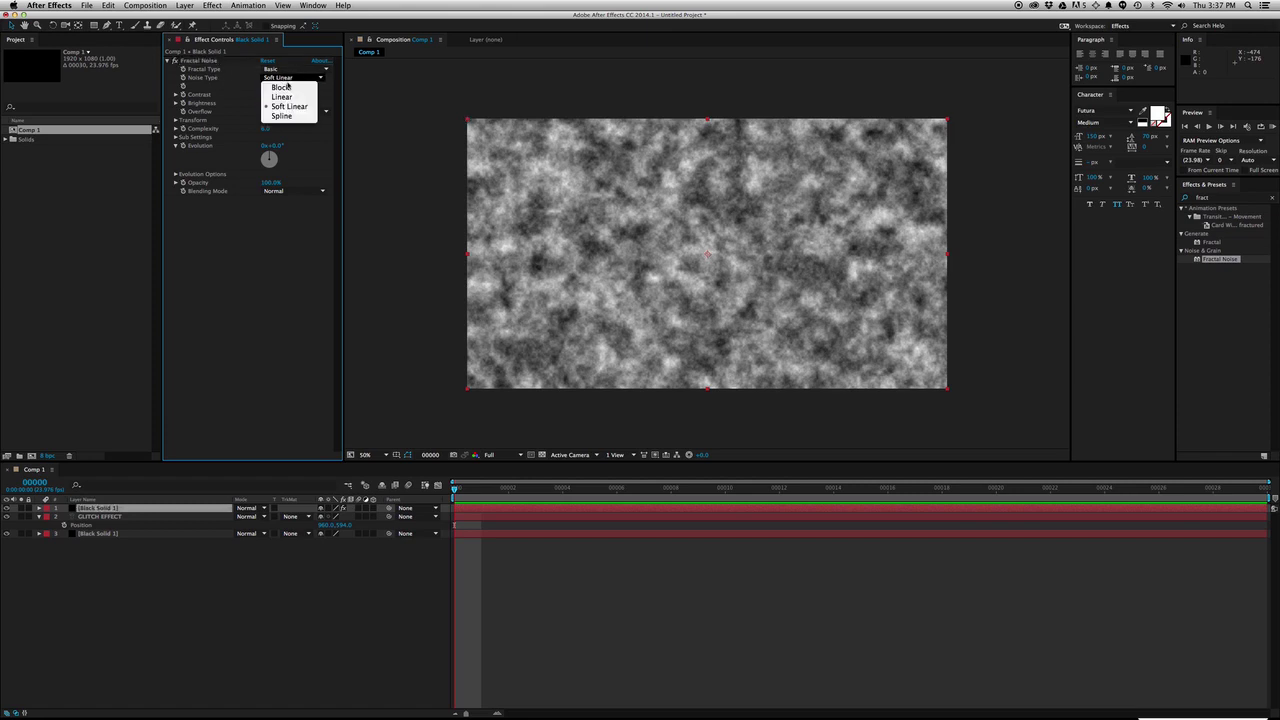
click(281, 87)
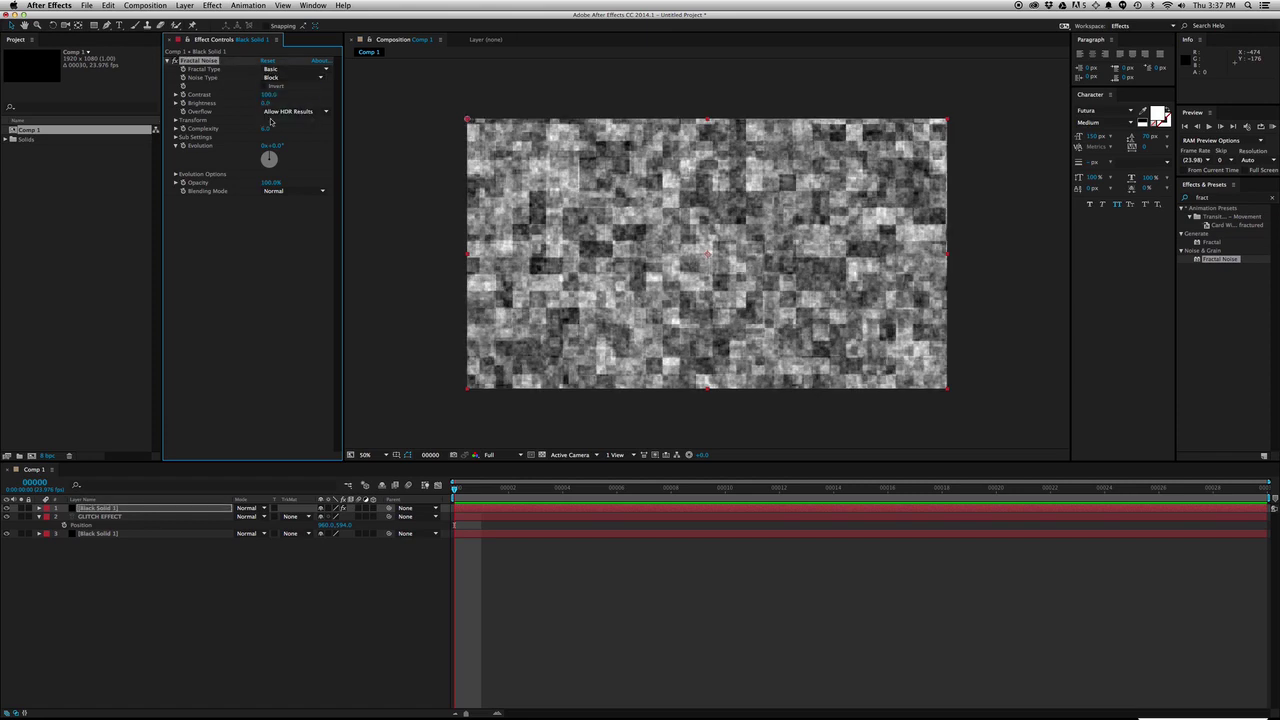
Raise the Fractal Noise contrast on the top solid to about 444.
click(176, 103)
click(176, 94)
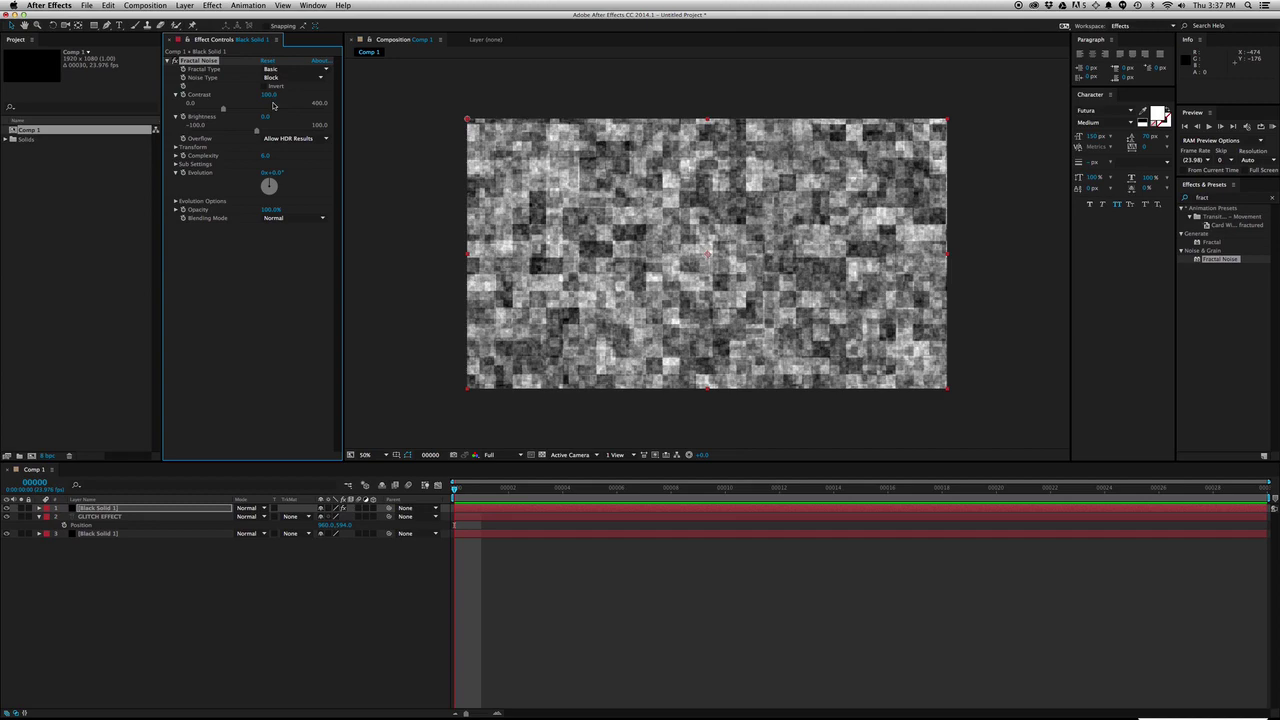
drag(269, 95, 440, 92)
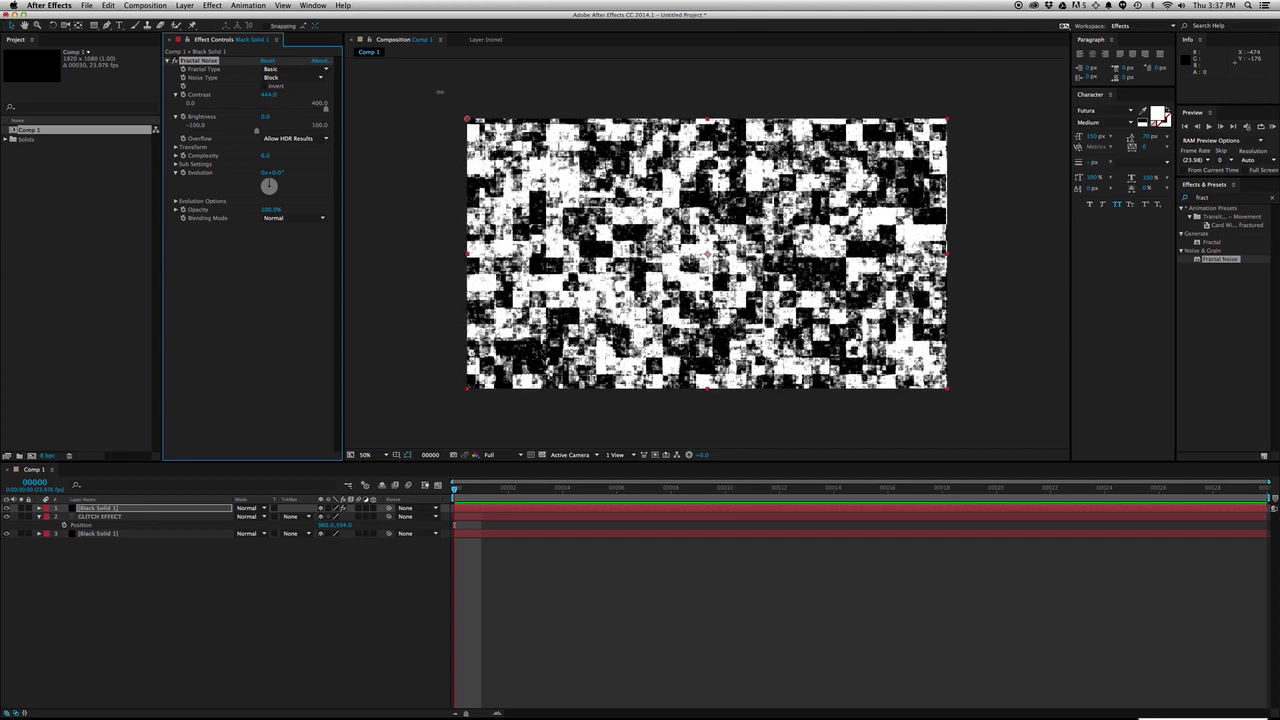
Set the Fractal Noise contrast to 500 and turn off uniform scaling in the effect's transform settings.
click(275, 91)
text(500)
key(Return)
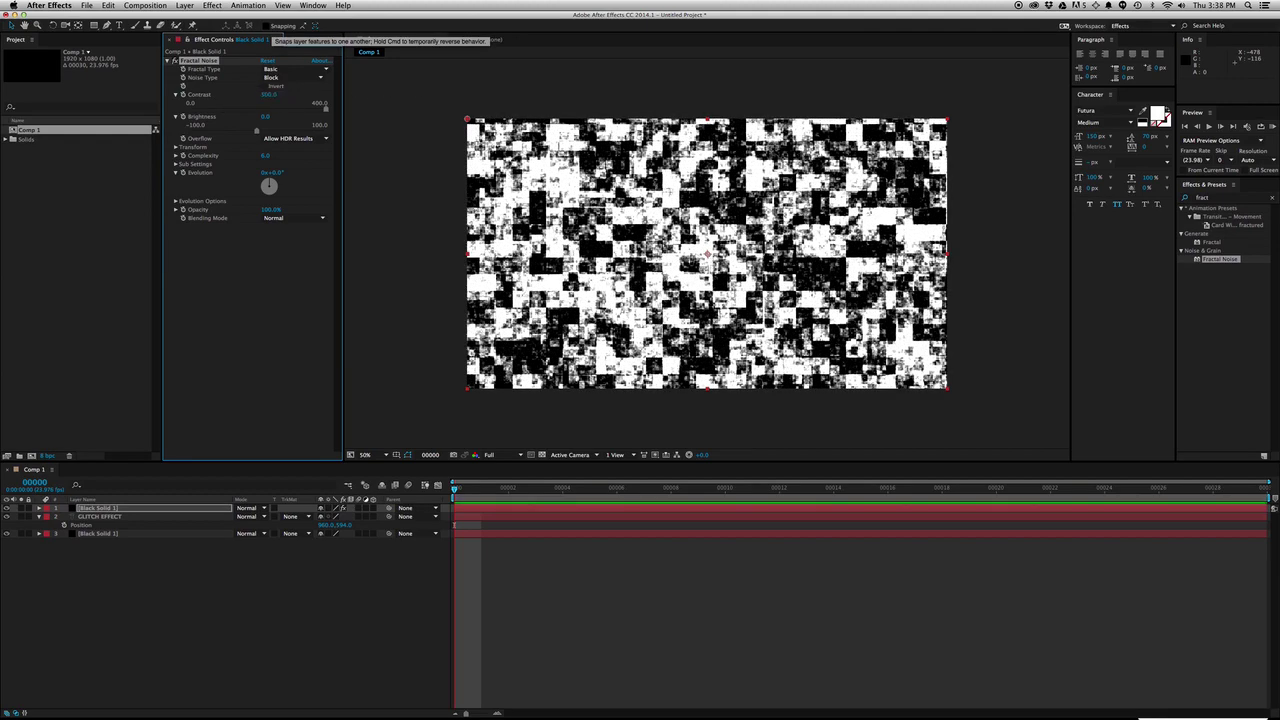
click(176, 147)
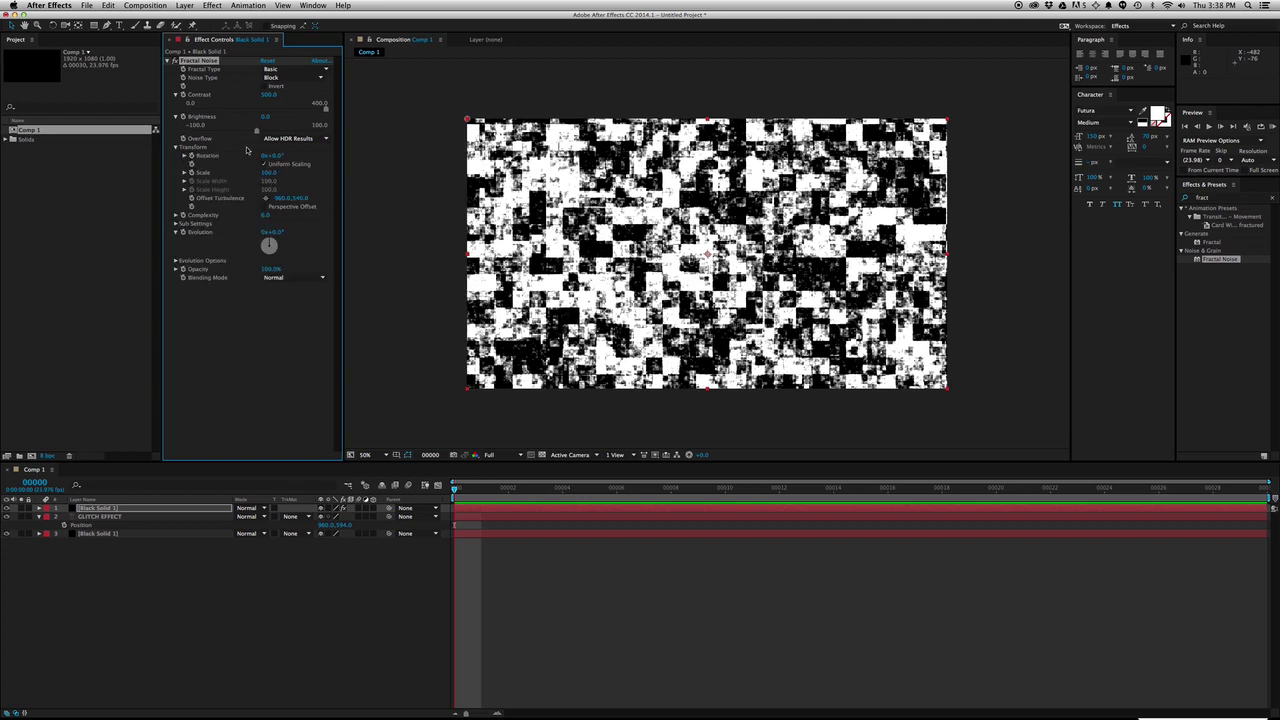
click(185, 173)
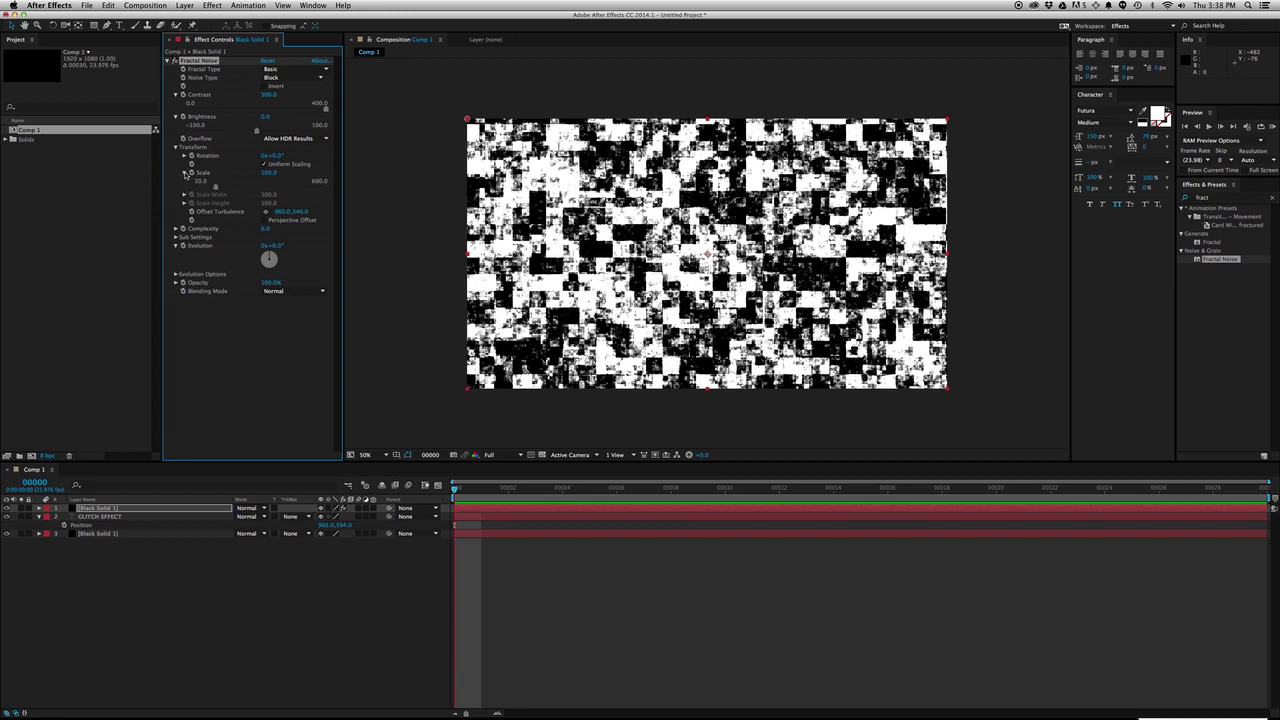
click(266, 164)
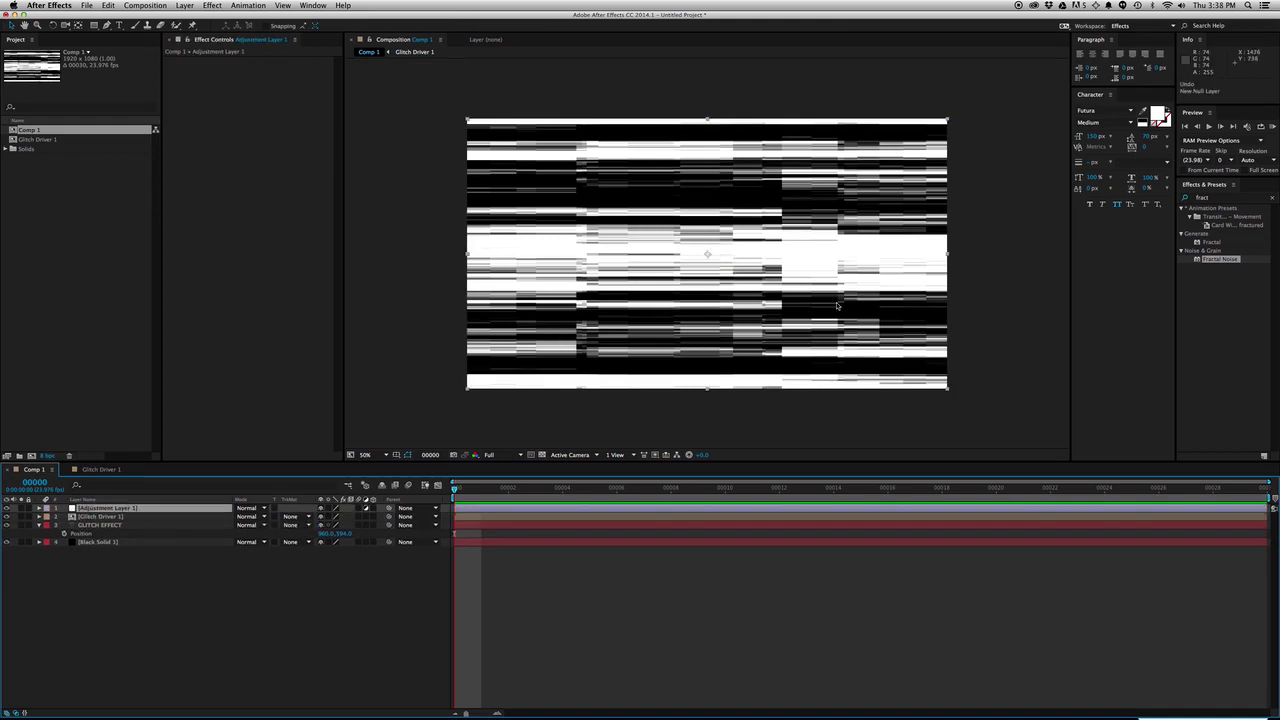
Rename the adjustment layer Glitch Effect 1 and apply the Displacement Map effect to it.
key(Return)
text(C)
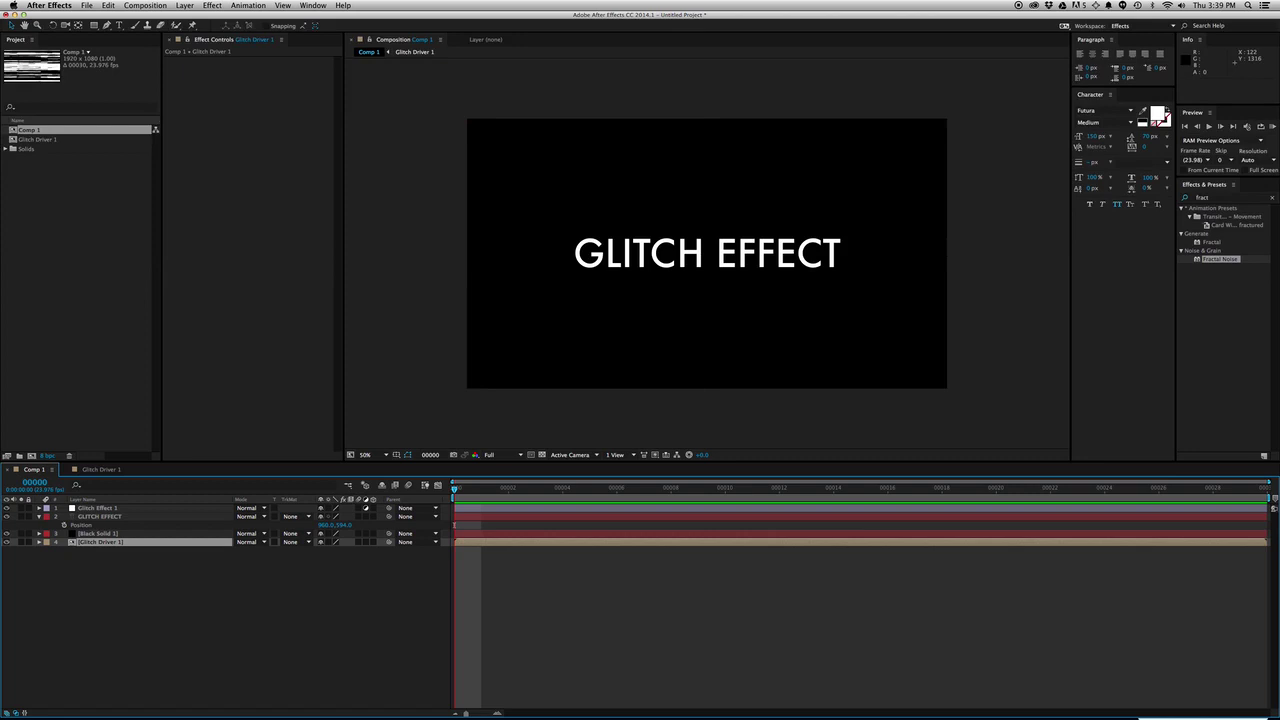
click(1222, 198)
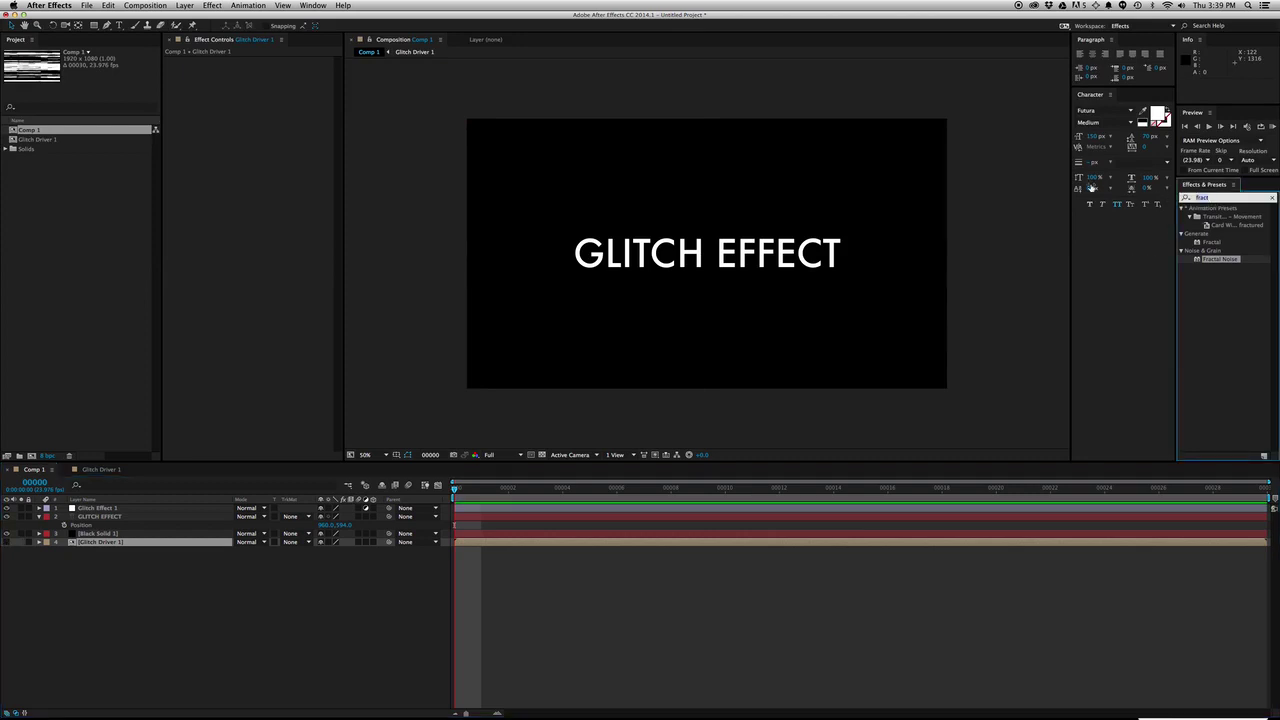
text(disp)
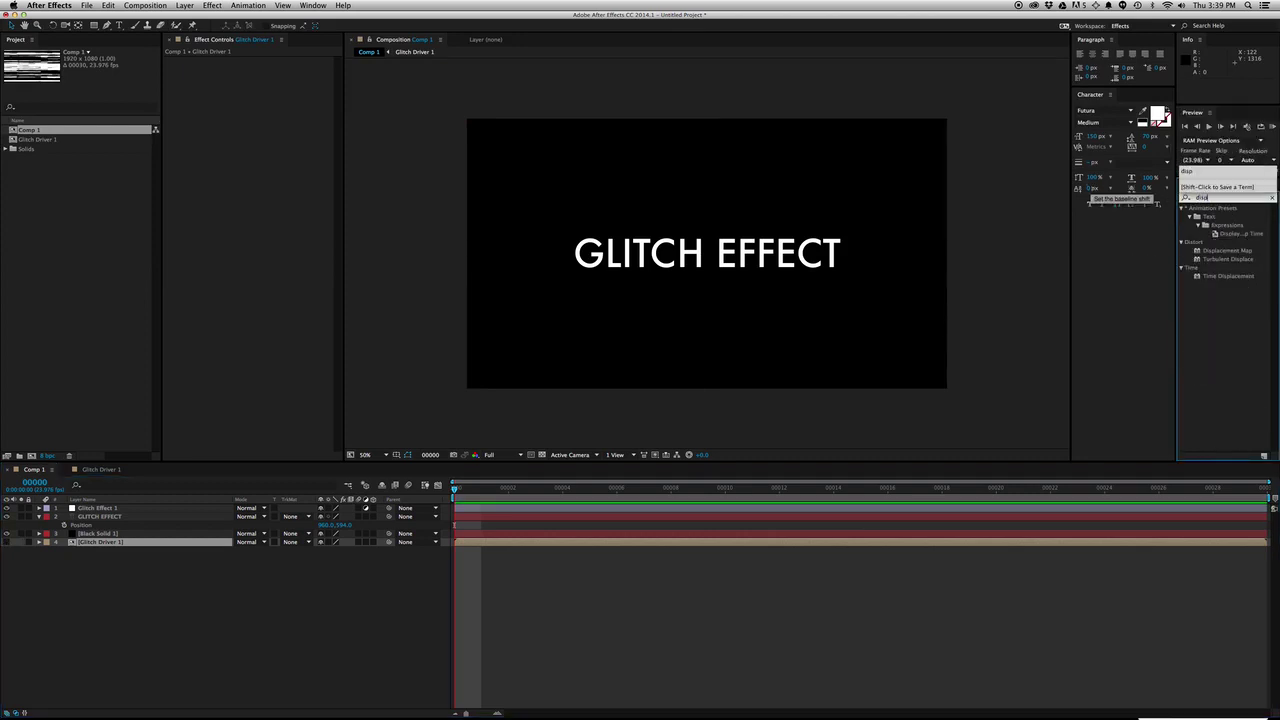
drag(1226, 251, 90, 508)
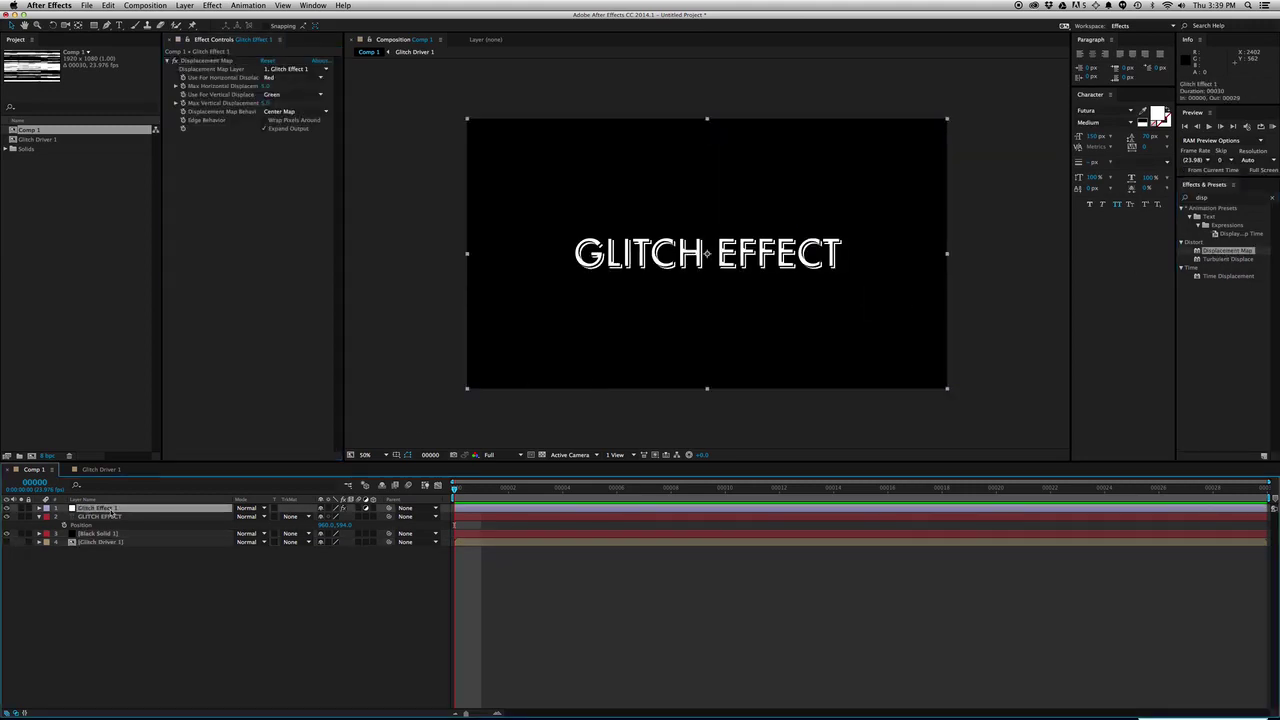
Set the displacement map layer to Glitch Driver 1 and use Luminance for both horizontal and vertical displacement.
click(290, 68)
click(305, 123)
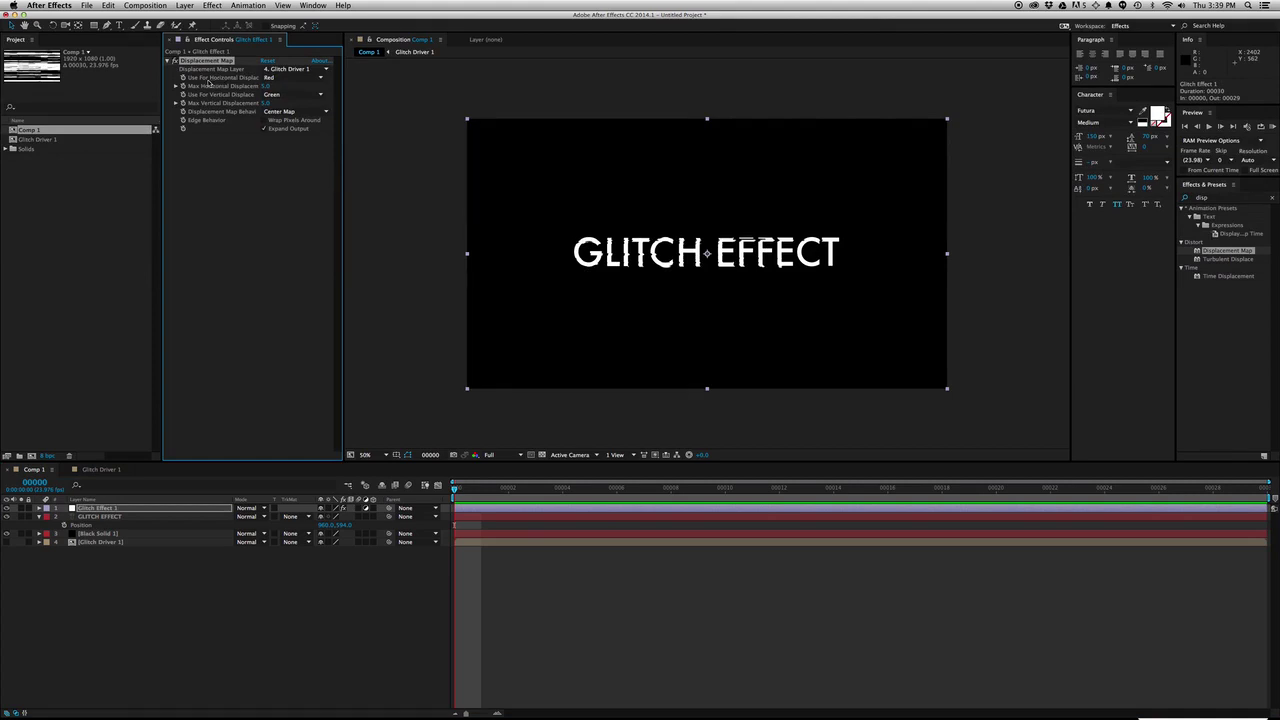
click(284, 78)
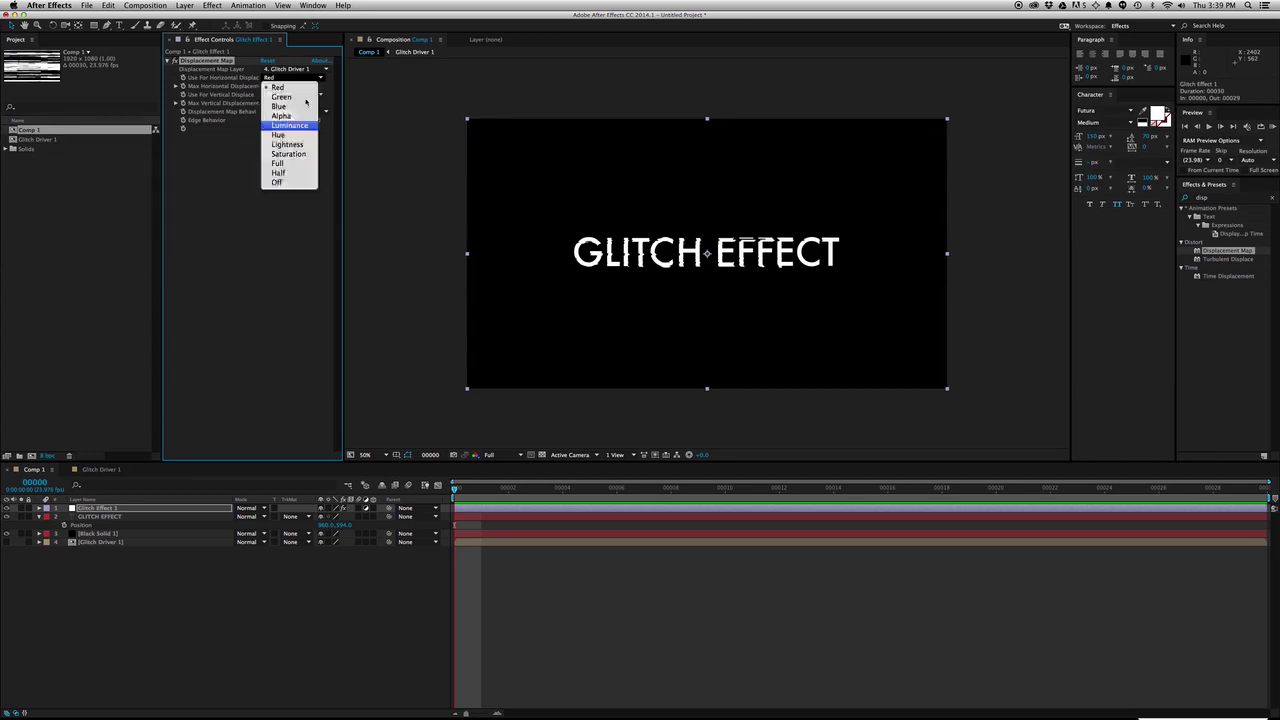
click(291, 127)
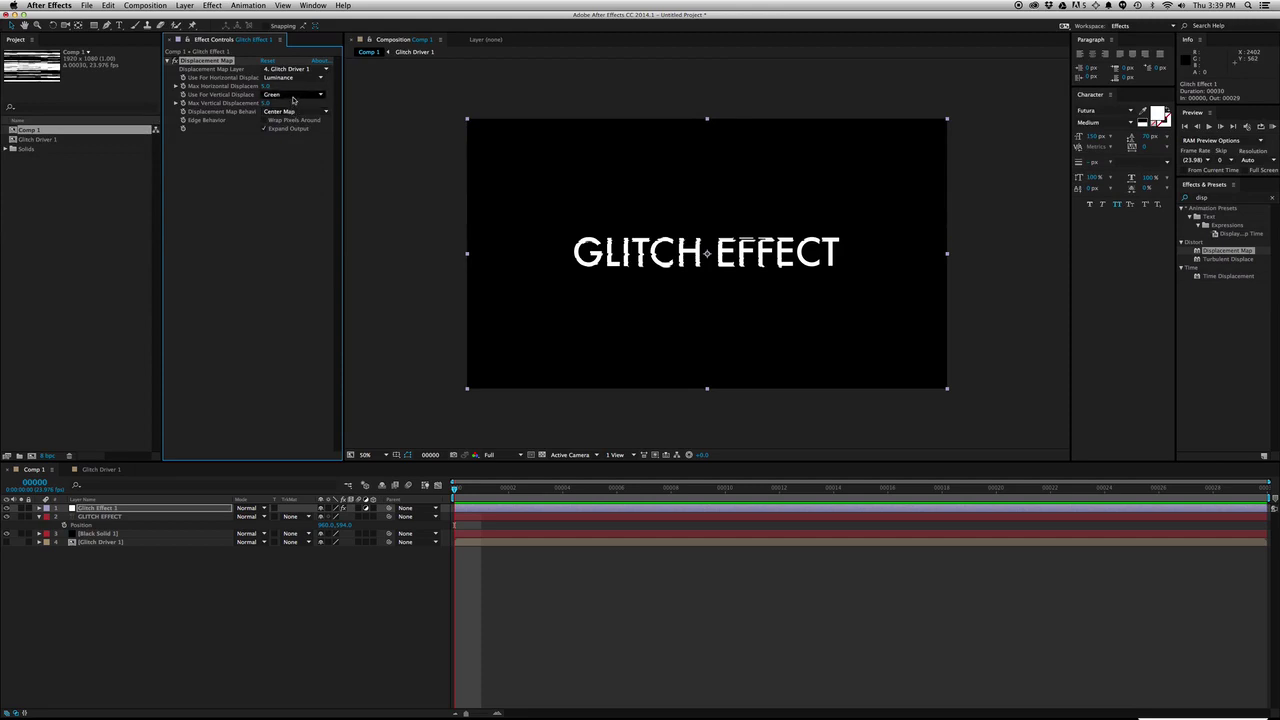
click(288, 94)
click(298, 145)
In Comp 1, set the Max Horizontal Displacement of the Glitch Effect 1 layer's Displacement Map to 150.
drag(518, 491, 329, 485)
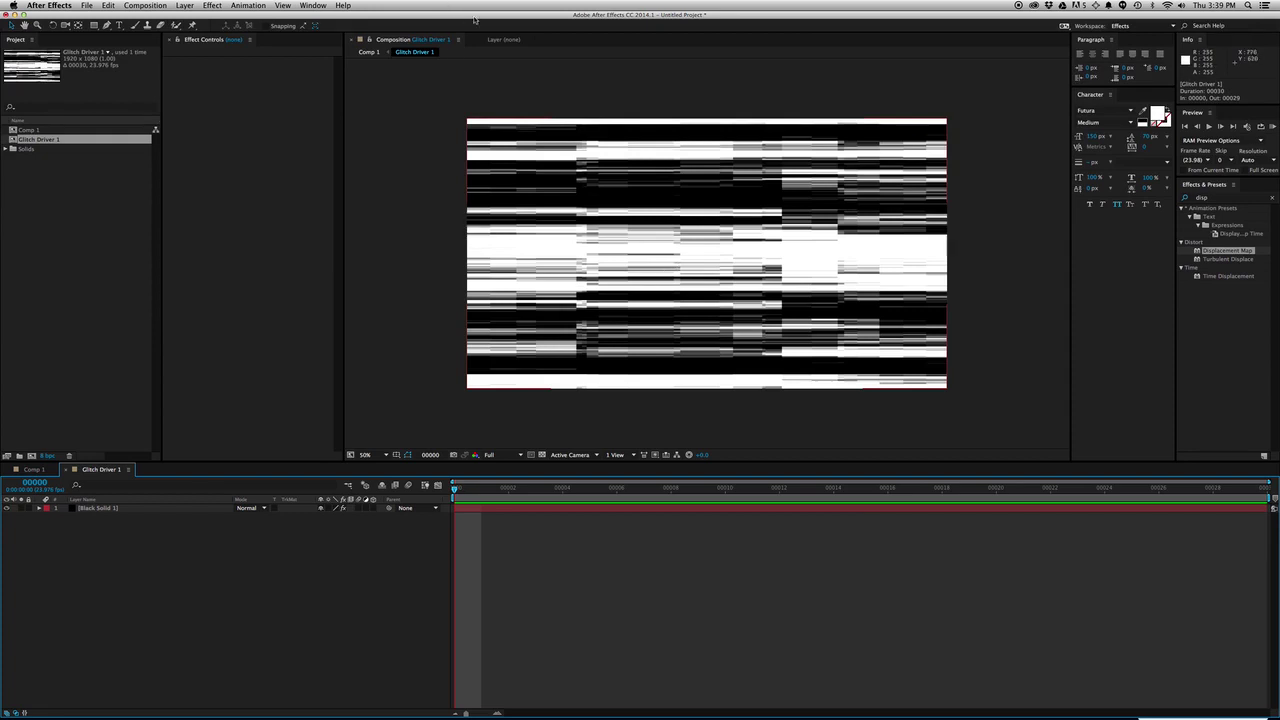
click(369, 53)
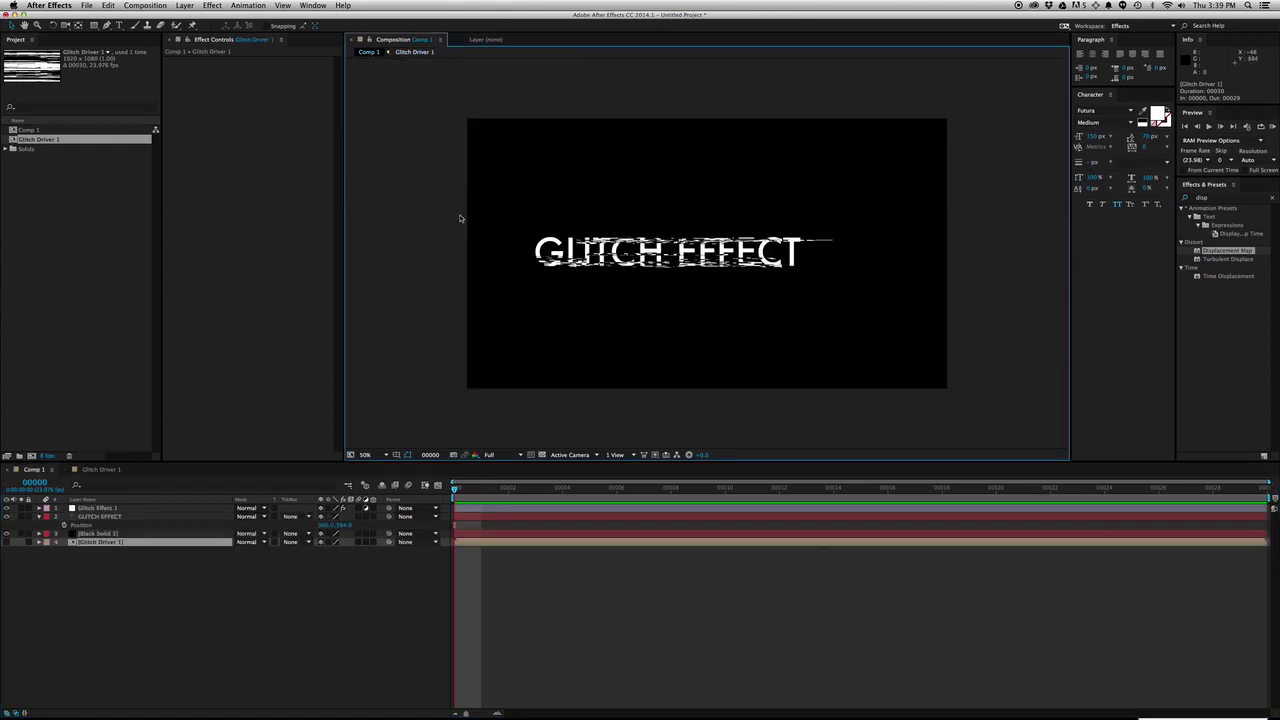
click(135, 508)
click(288, 68)
click(274, 93)
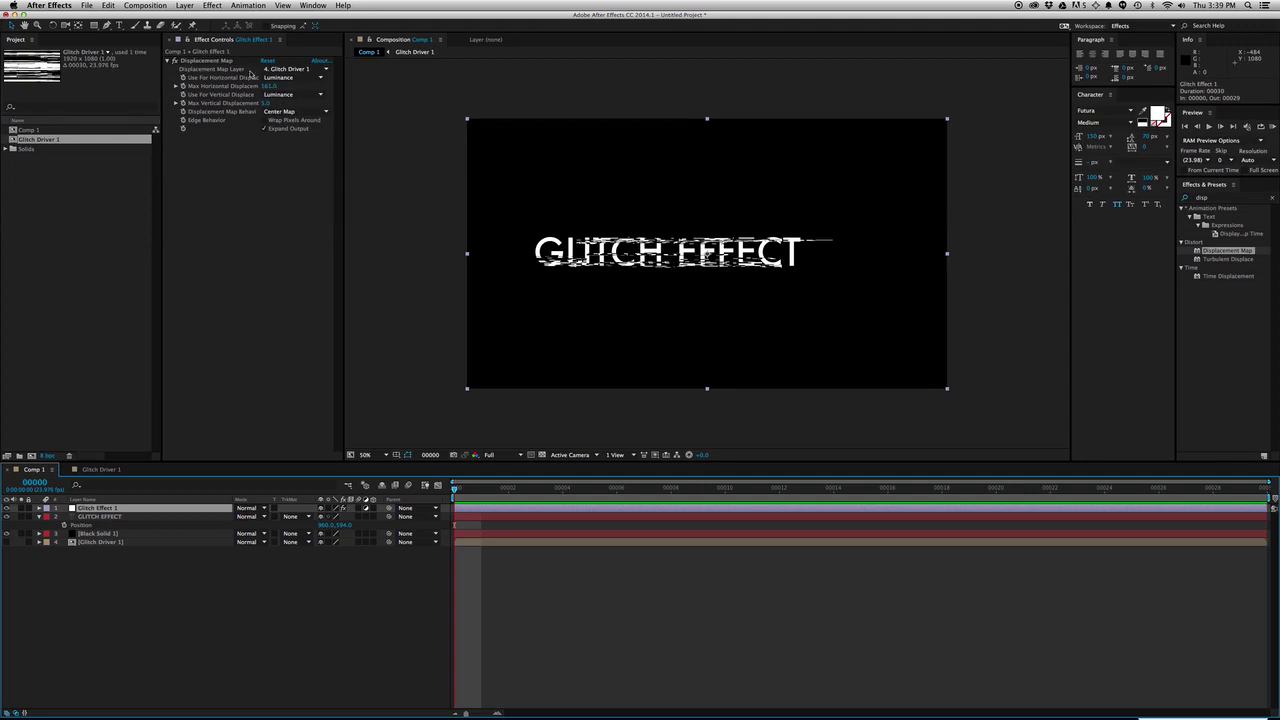
mouse_move(269, 86)
mouse_down()
mouse_move(287, 84)
mouse_move(170, 80)
mouse_move(298, 85)
mouse_move(265, 81)
mouse_up()
click(266, 84)
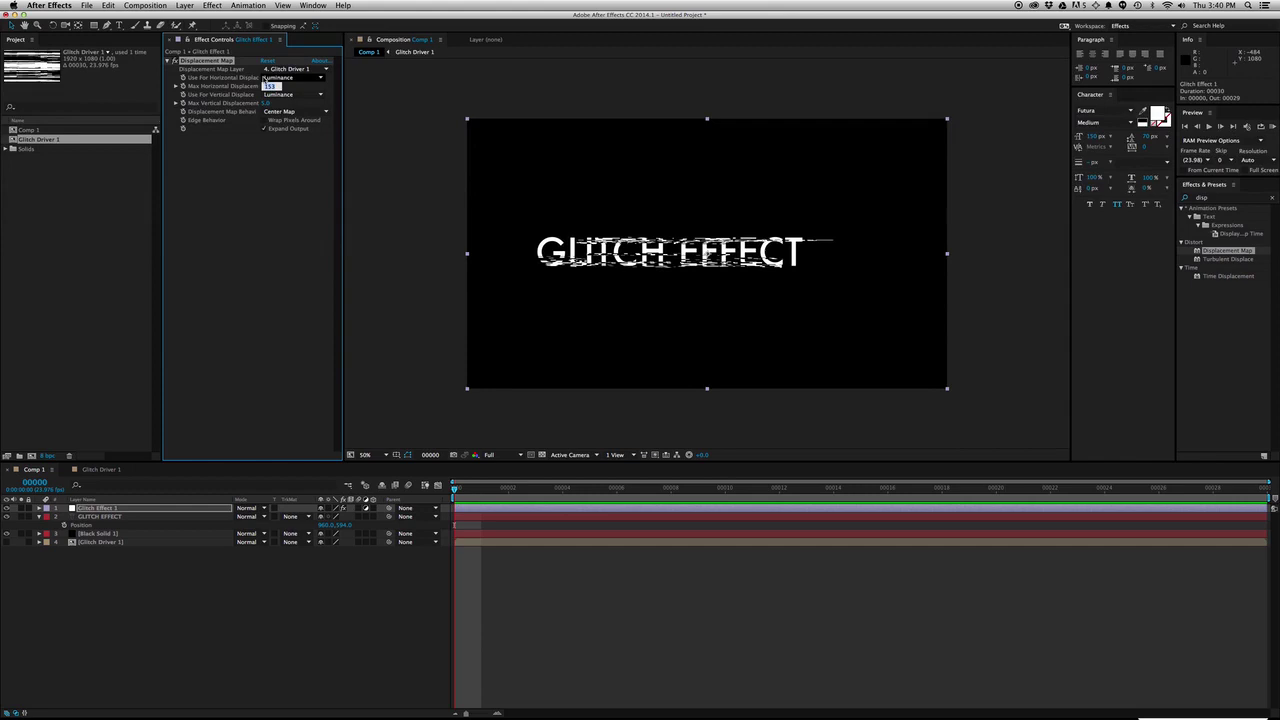
text(110)
key(Return)
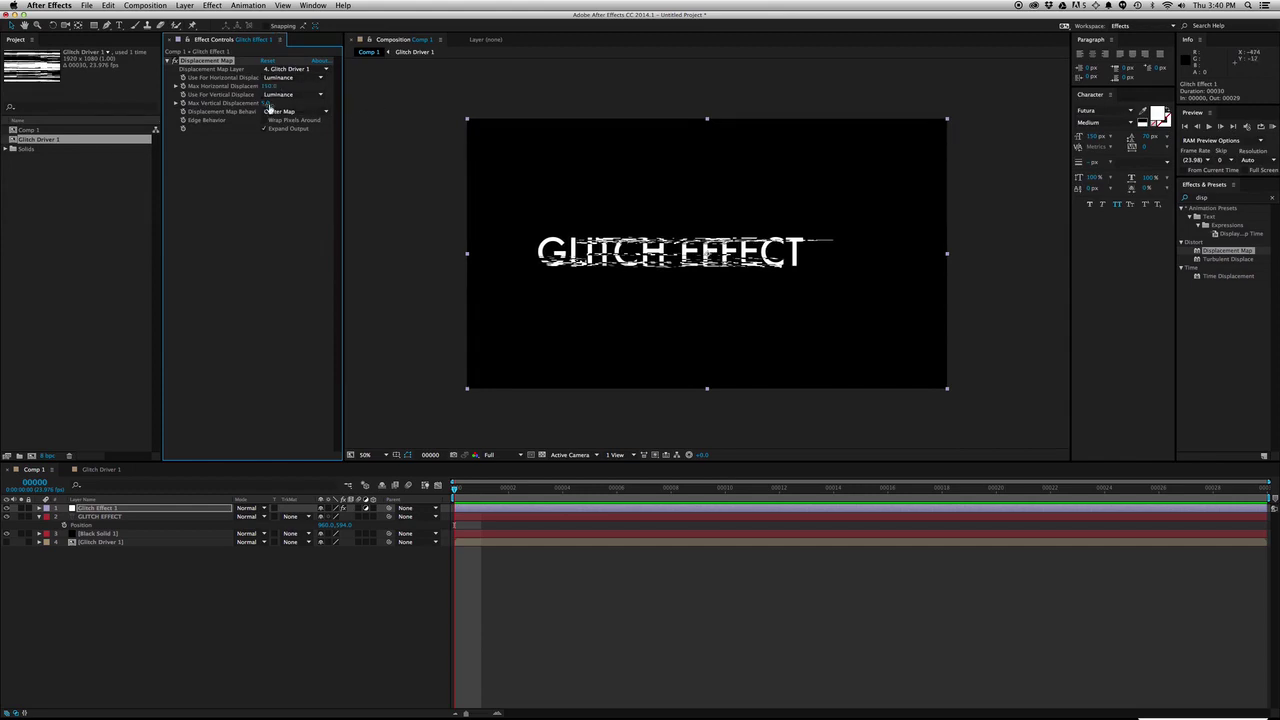
Try other Max Vertical Displacement values on the Displacement Map and undo the change.
drag(266, 103, 335, 103)
drag(227, 95, 269, 104)
key(super+z)
Rename the effect Displacement Map 1 and duplicate it on the Glitch Effect 1 layer.
key(Return)
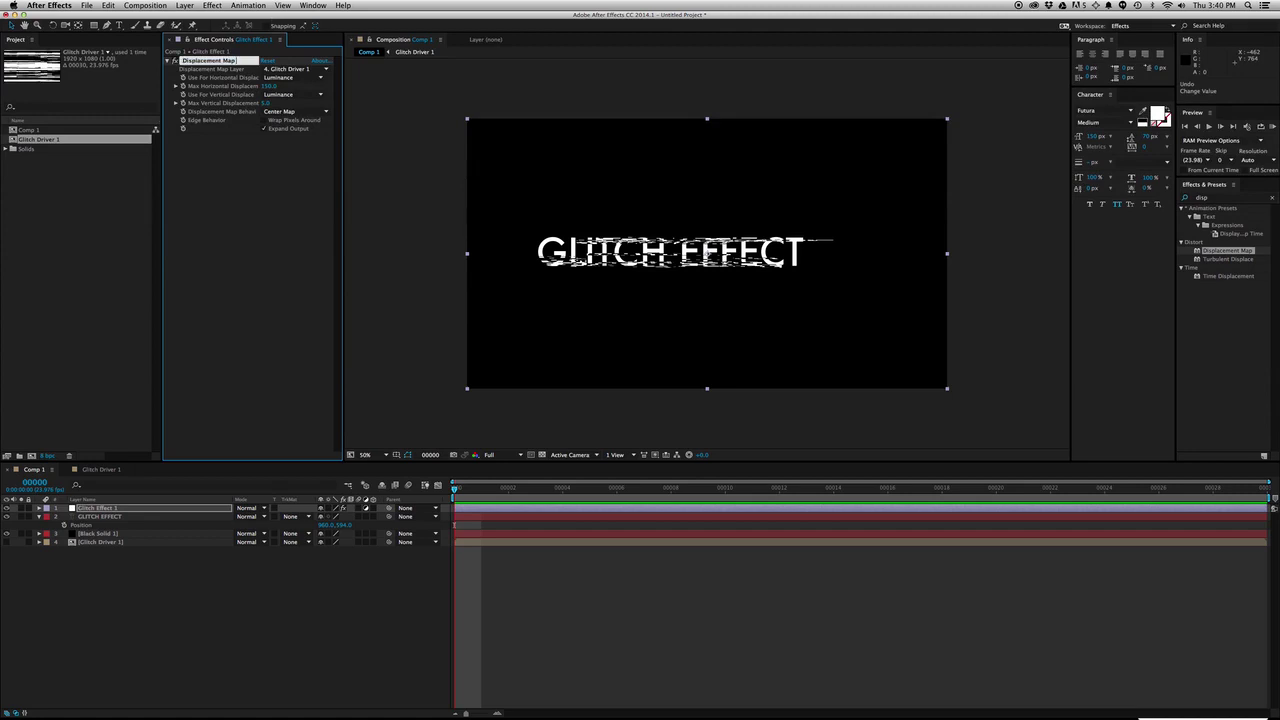
text(1)
key(Return)
key(super+d)
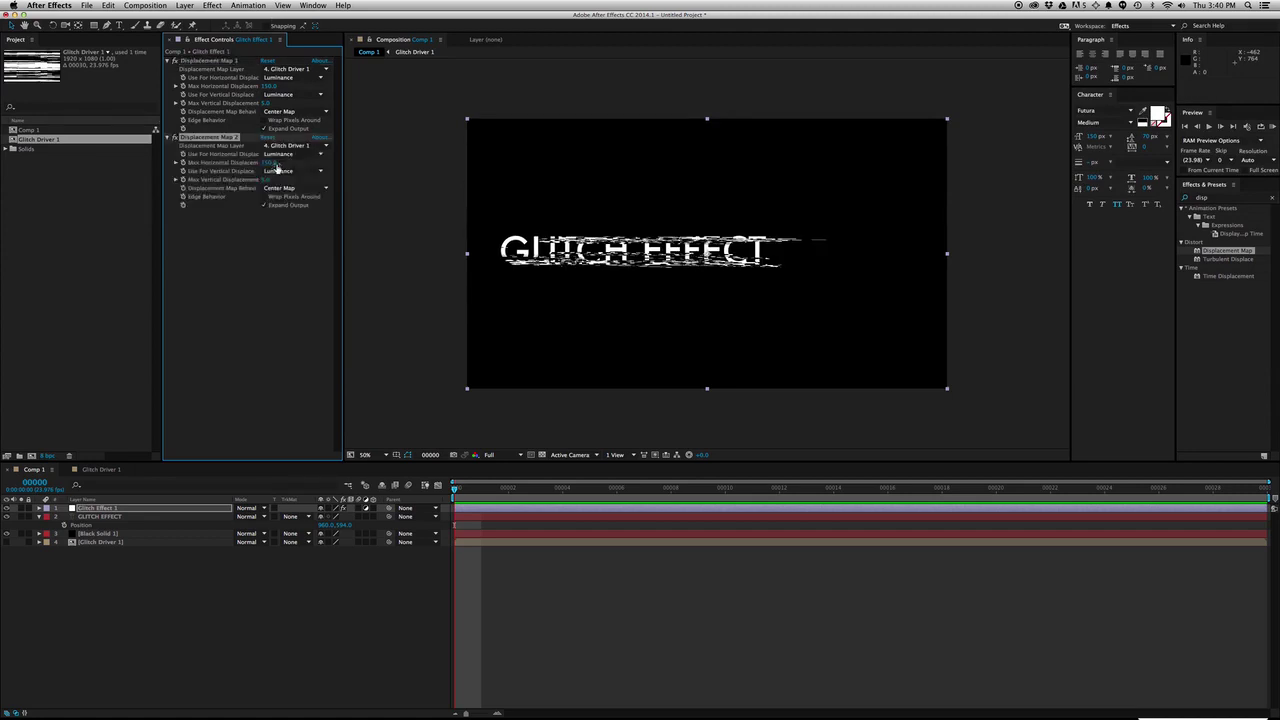
Set Displacement Map 2's Max Horizontal Displacement to -150 and compare the text with that effect off and on.
click(272, 163)
text(-150)
key(Return)
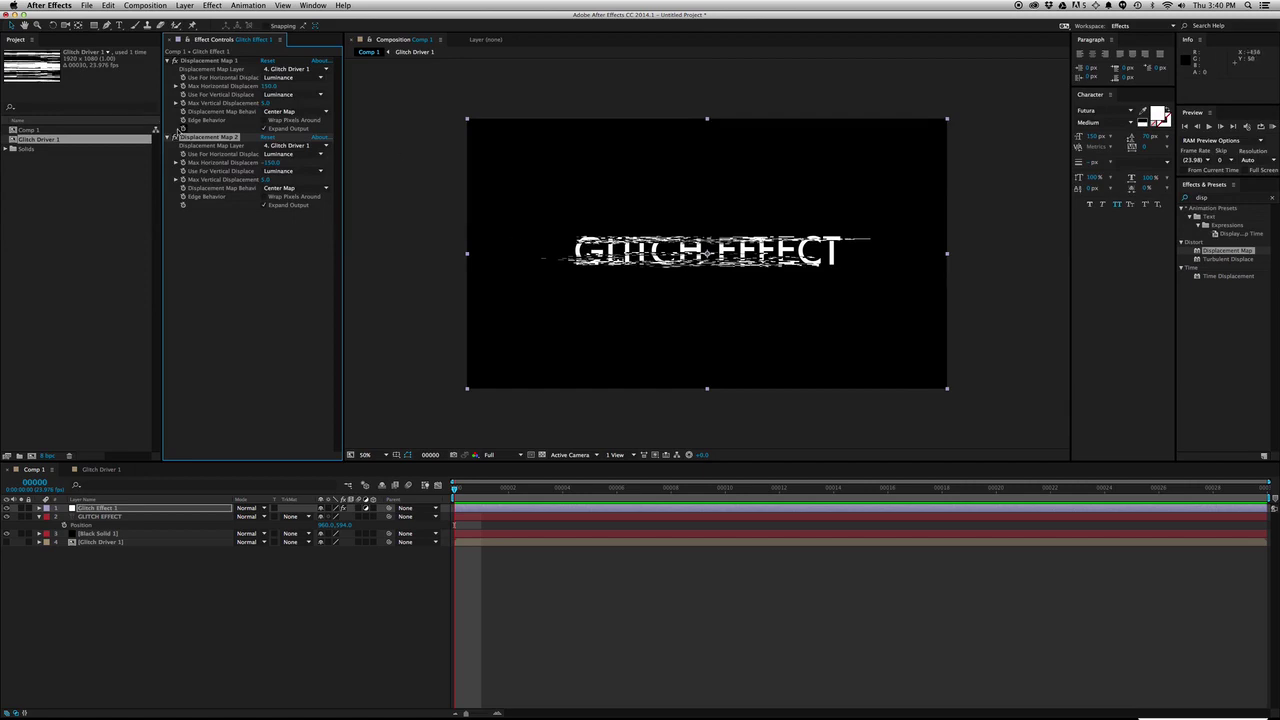
click(175, 137)
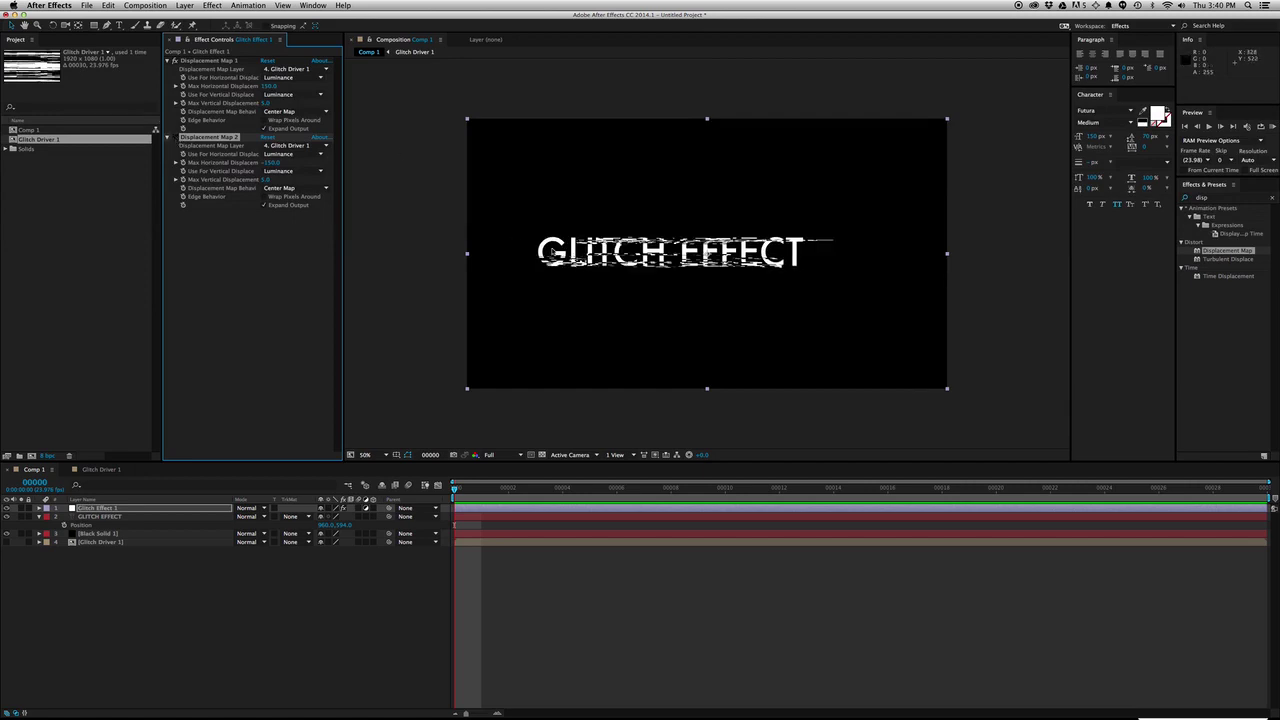
click(174, 137)
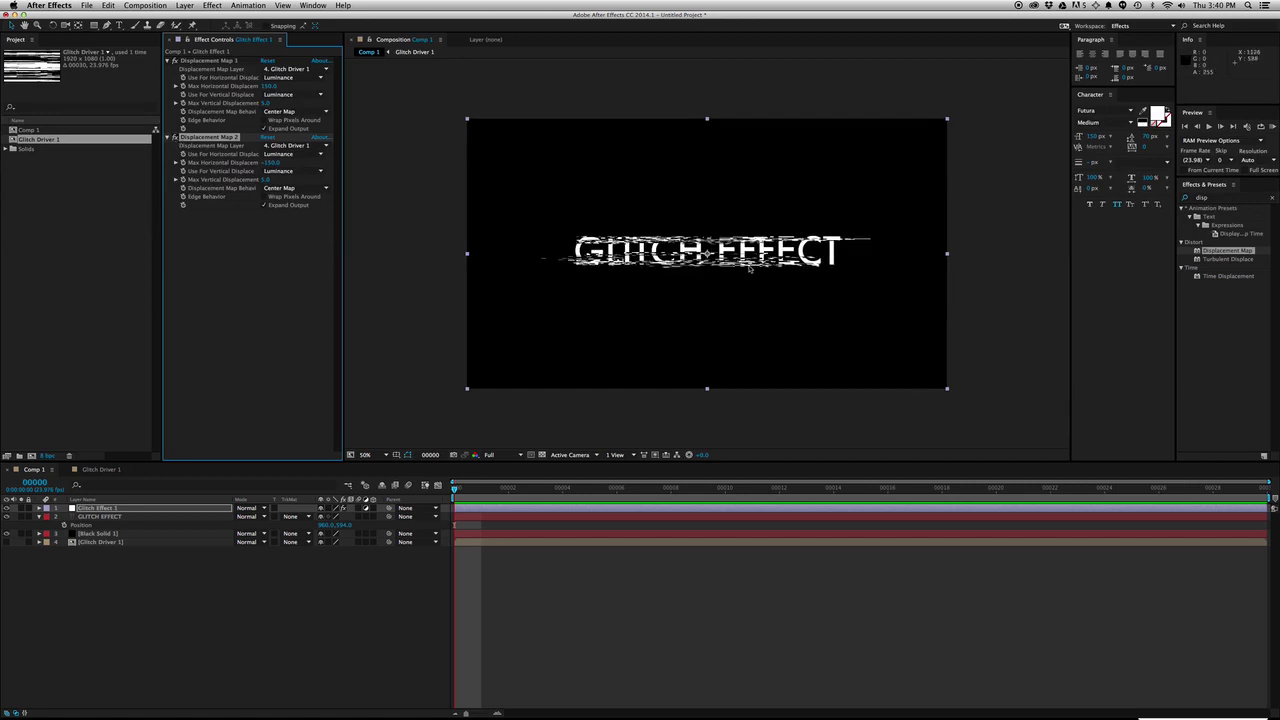
Set Displacement Map 2's Max Vertical Displacement to -5 and play back the composition.
click(265, 179)
text(-5)
key(Return)
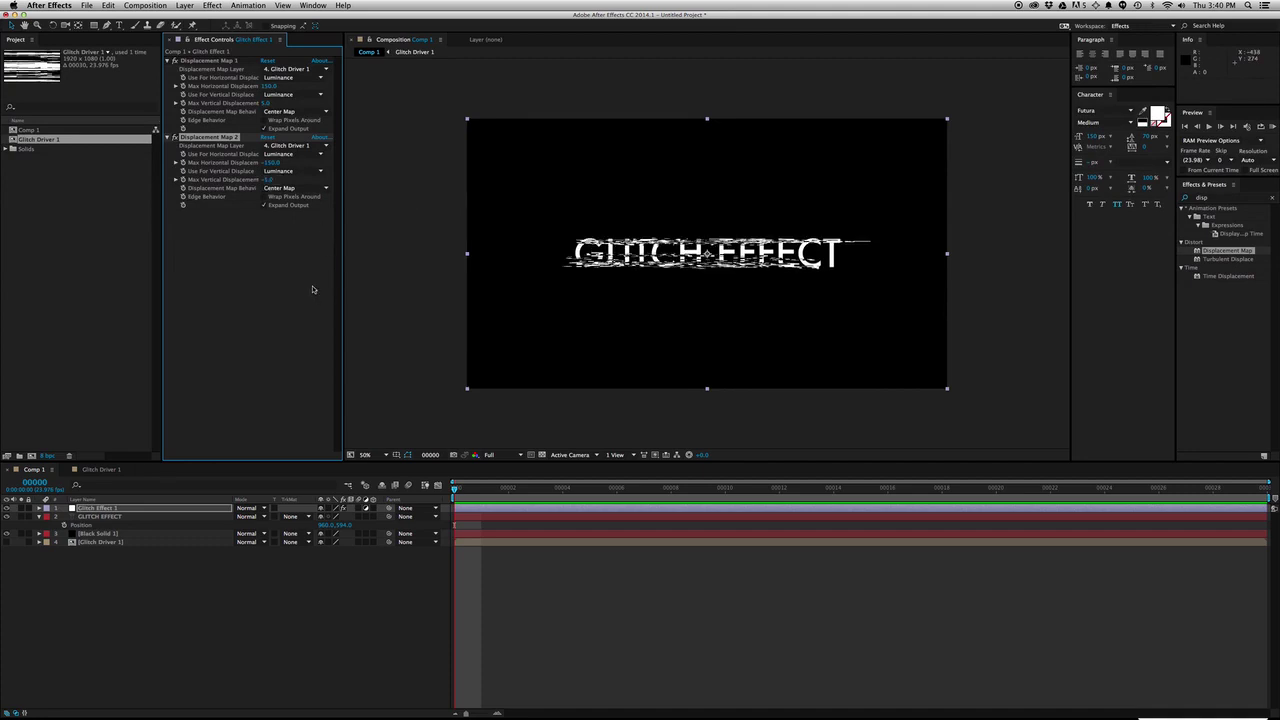
click(253, 332)
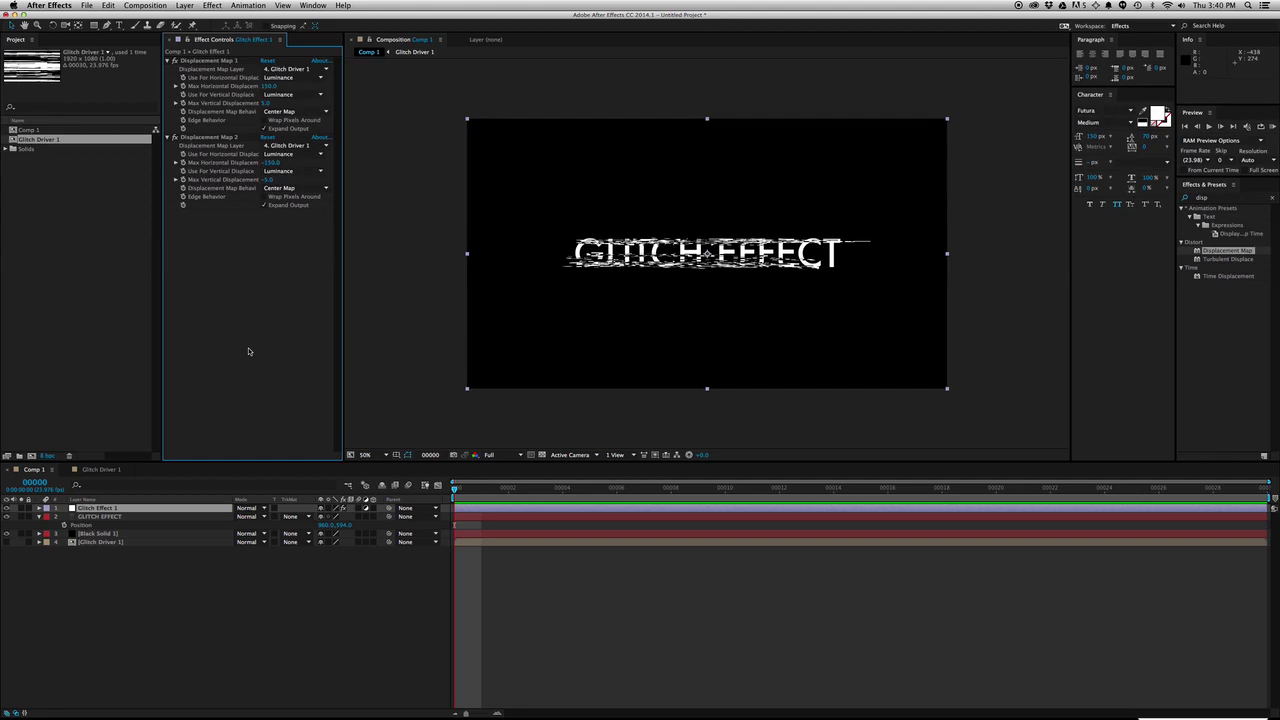
key(space)
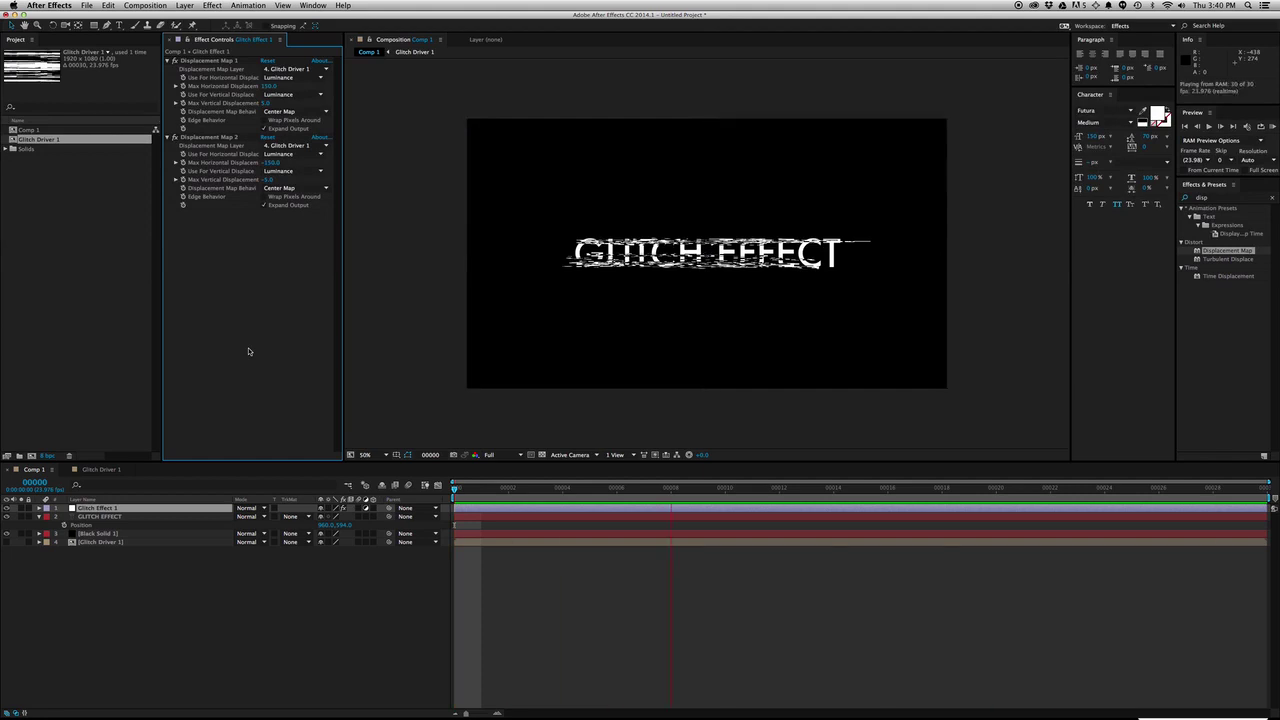
key(space)
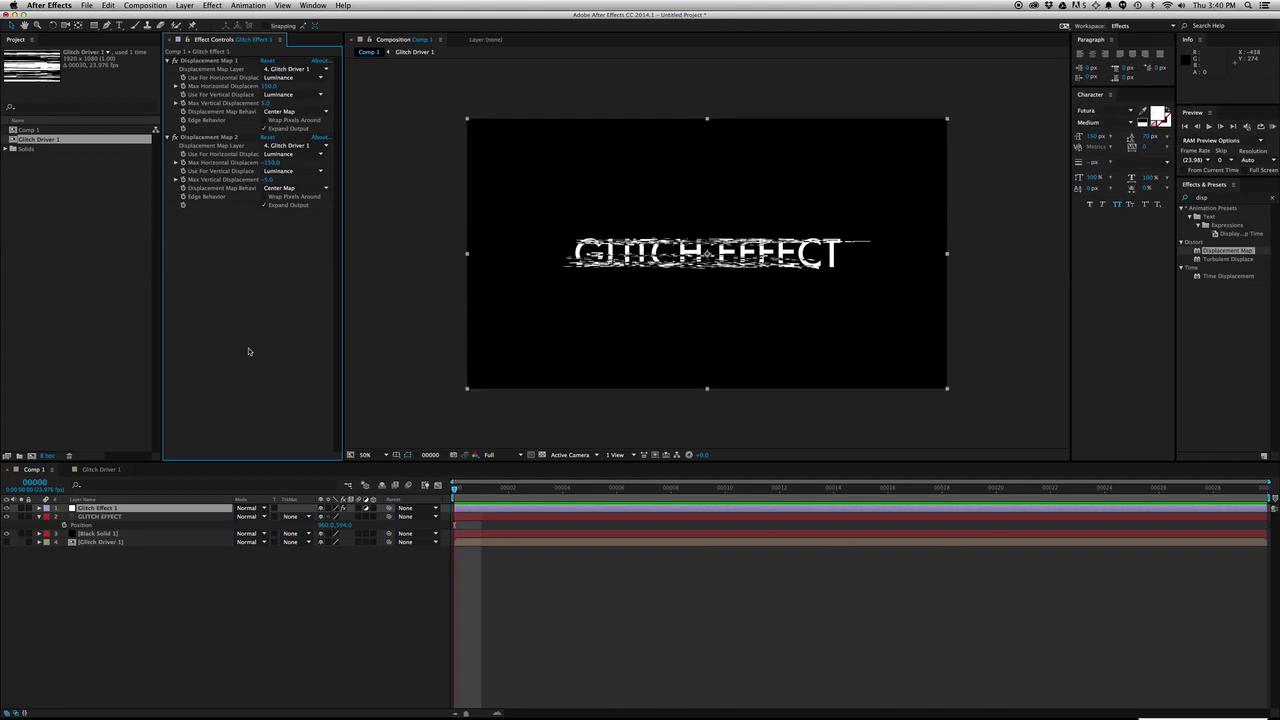
In the Glitch Driver 1 composition, drive the black solid's Fractal Noise Evolution with the expression time*2500 and preview it.
double_click(110, 545)
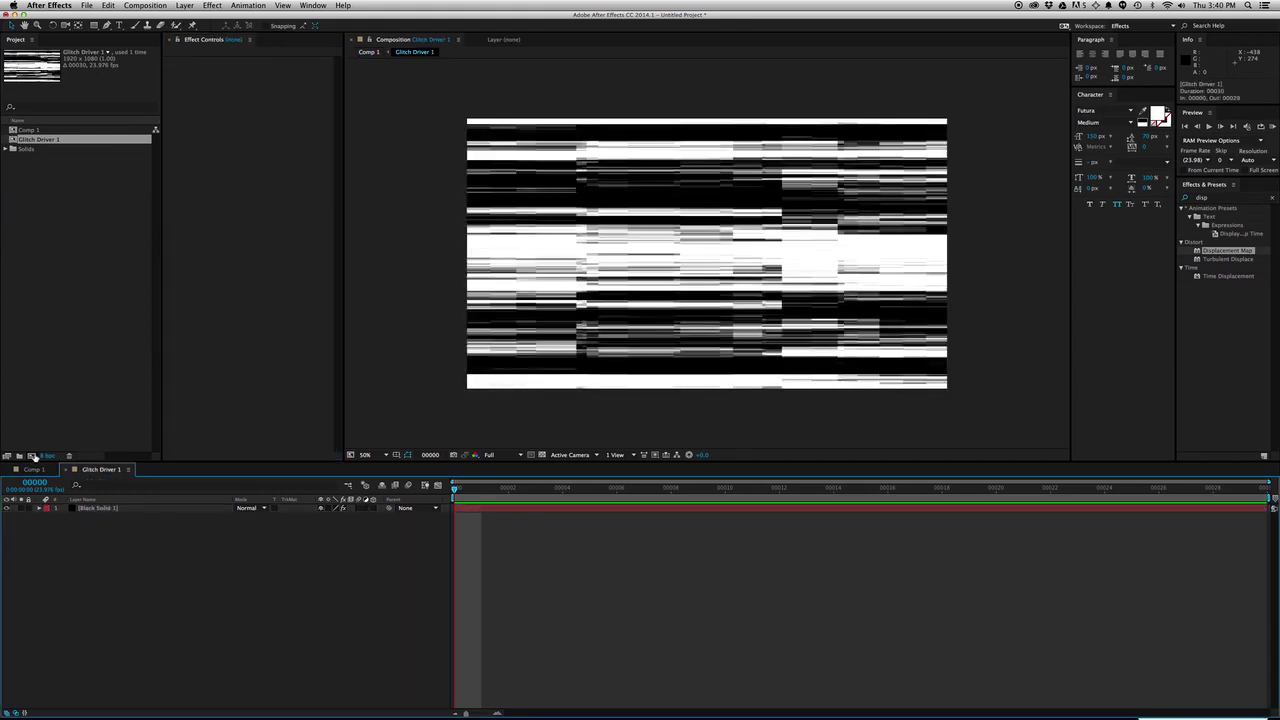
click(130, 512)
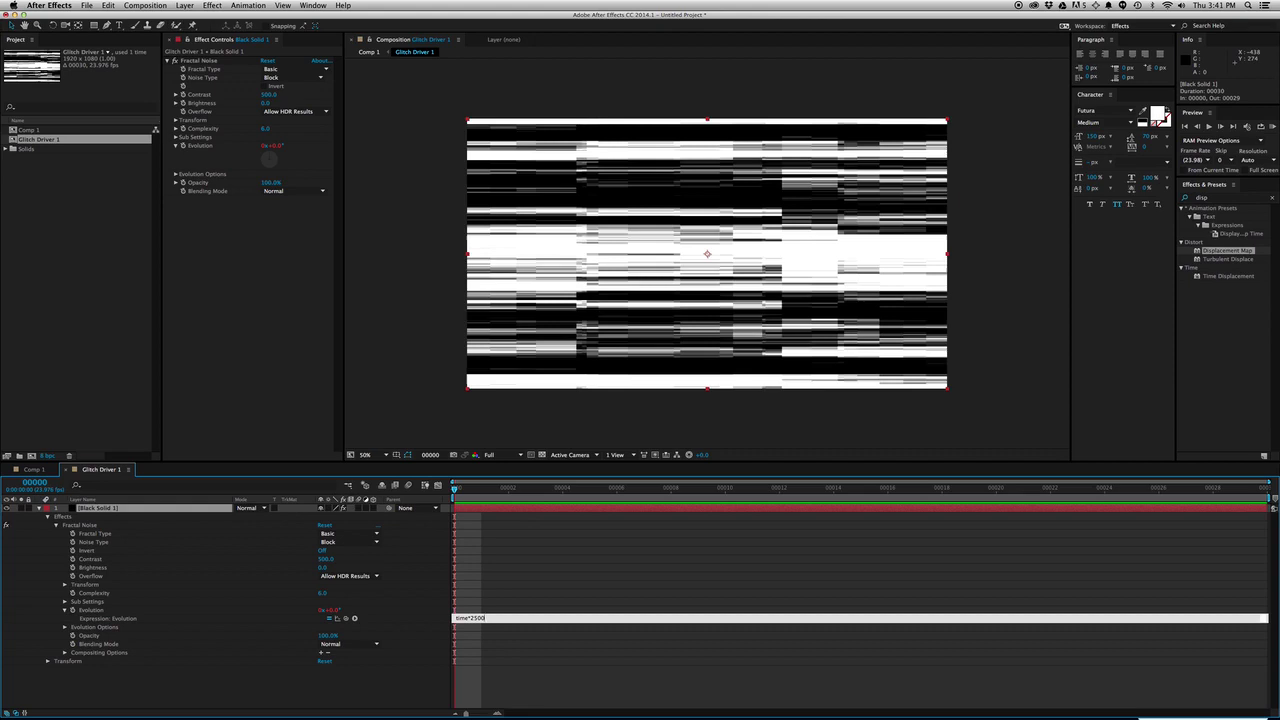
key(KP_Enter)
key(KP_0)
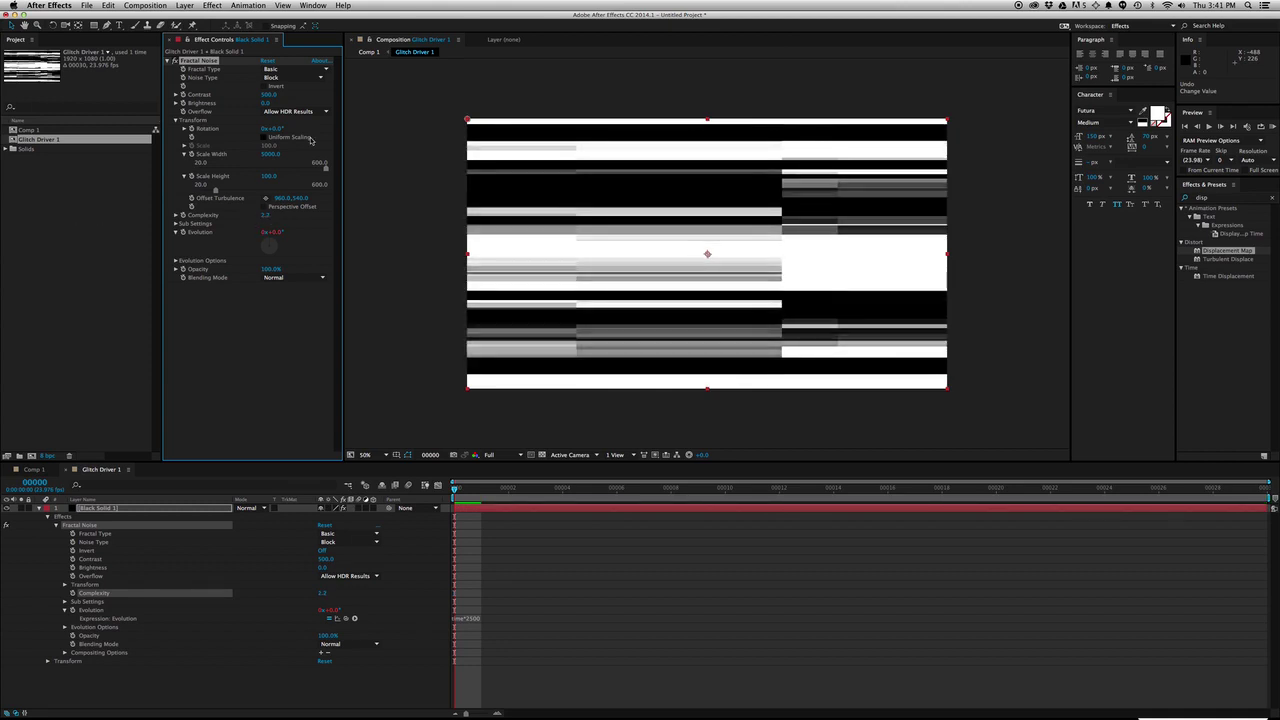
Set the Fractal Noise Complexity to 2, and try a different Scale Height before undoing that change.
click(266, 215)
text(2)
key(Return)
drag(270, 177, 102, 174)
key(super+z)
Set the Fractal Noise Scale Width to 2000 and Scale Height to 50.
click(271, 154)
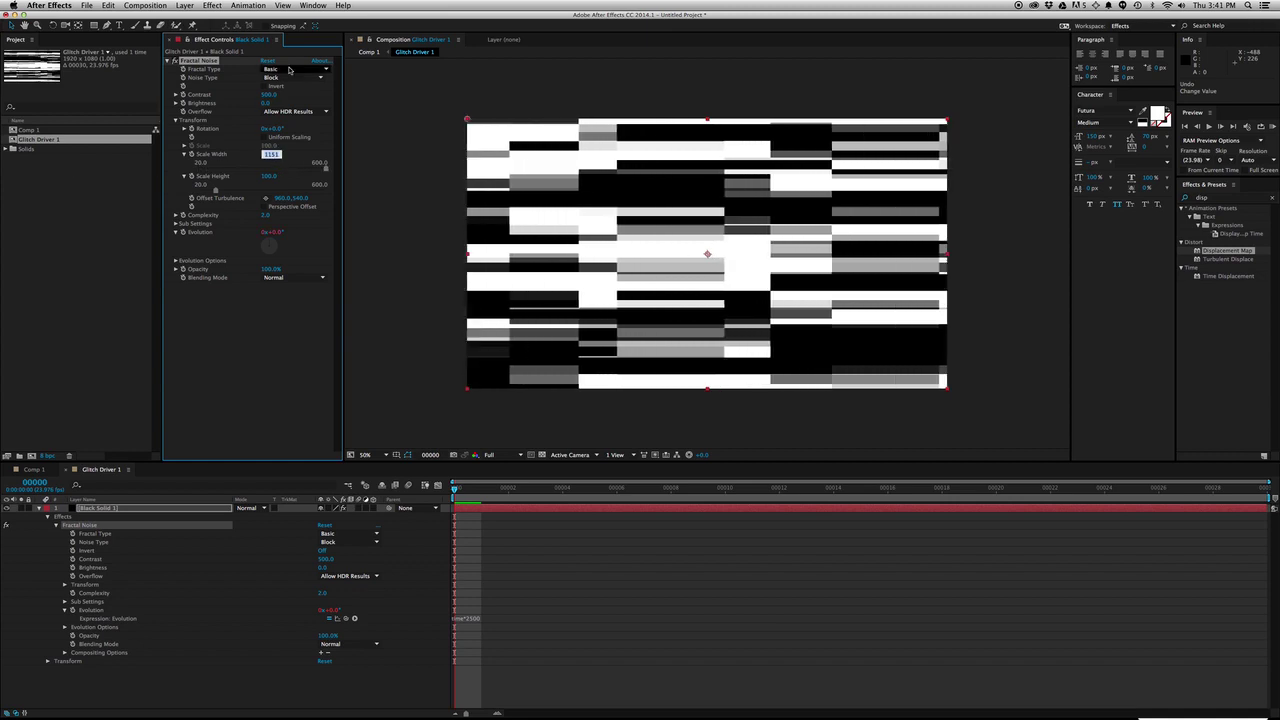
text(2000)
key(Return)
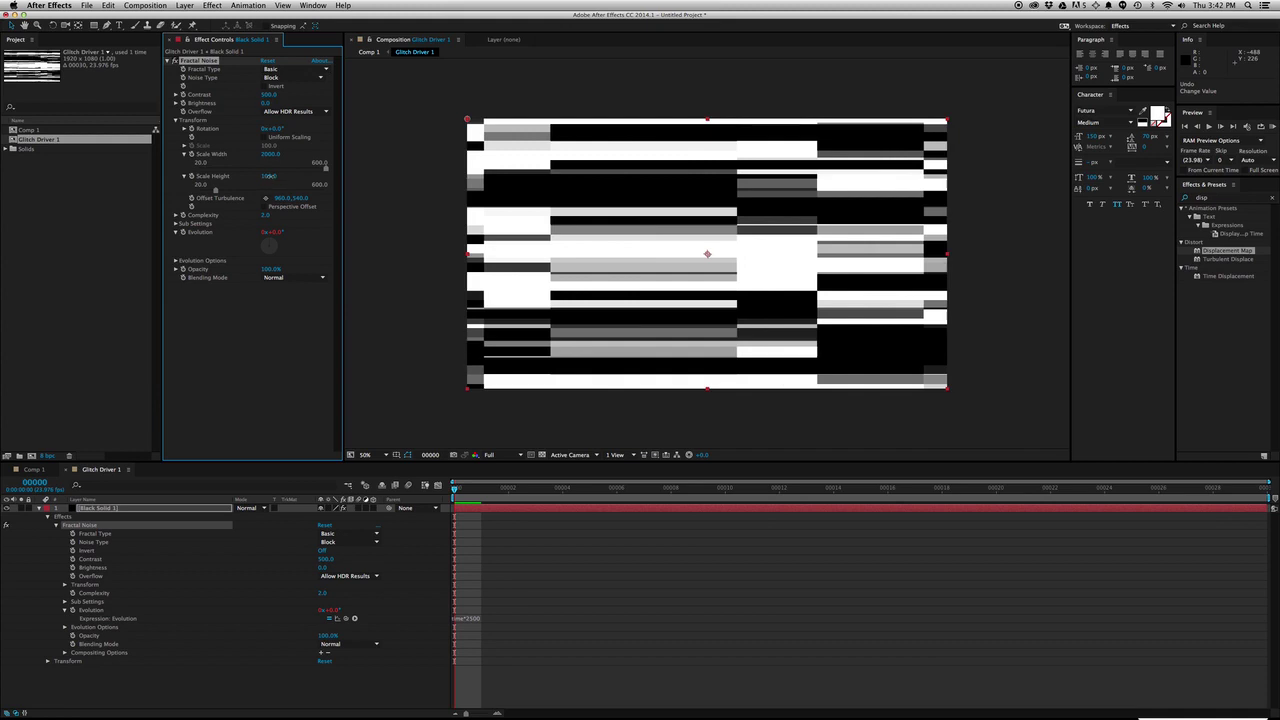
drag(268, 176, 244, 176)
click(266, 176)
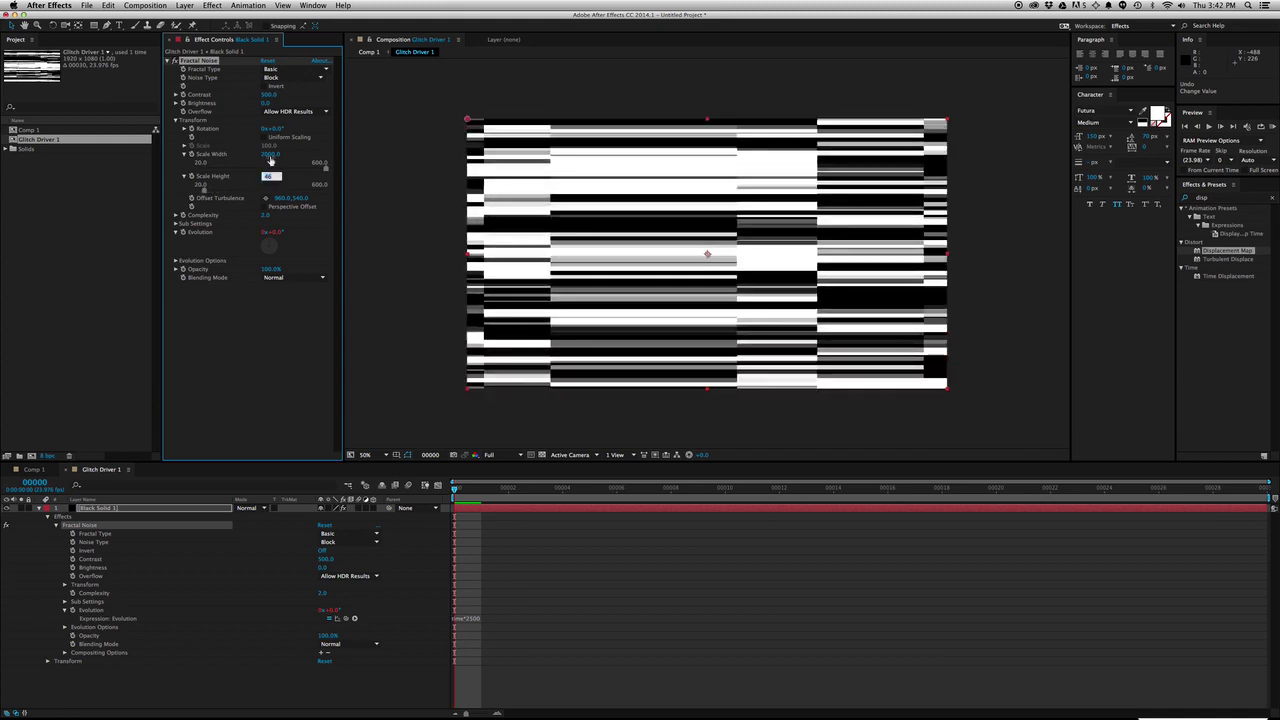
text(50)
key(Return)
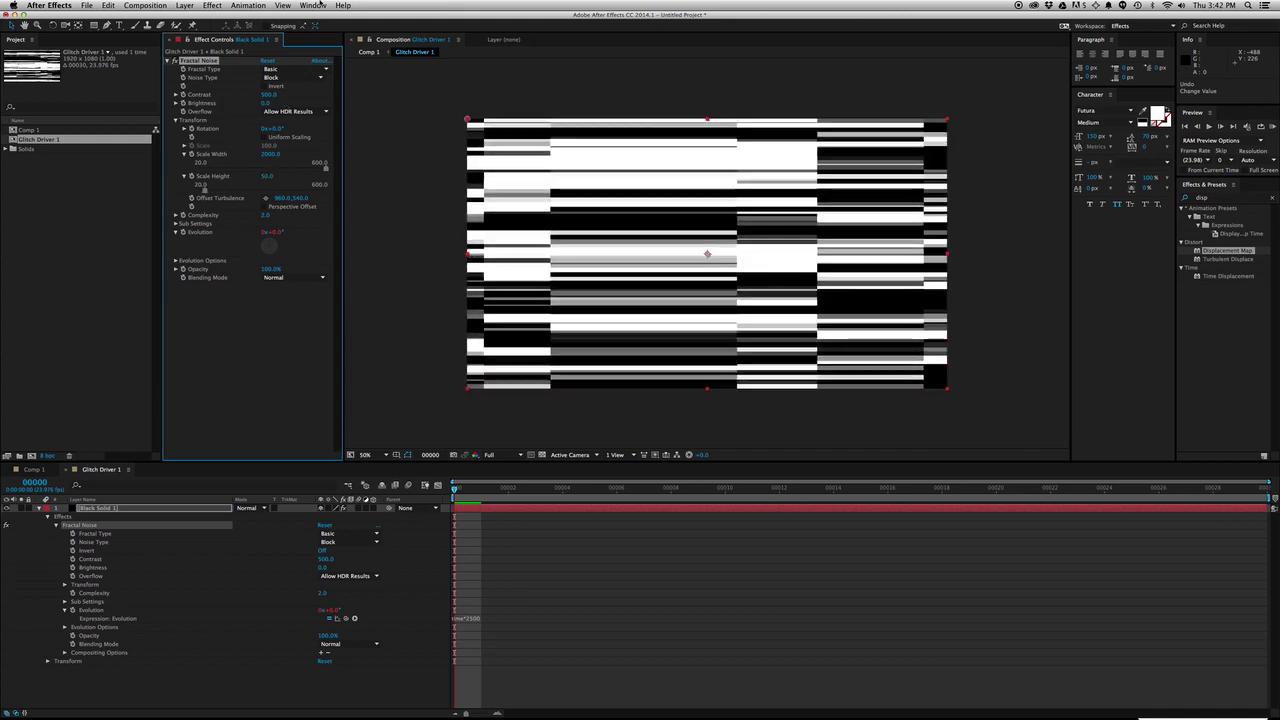
Preview the glitch in Comp 1, and back in Glitch Driver 1 try a different Complexity value and undo it.
click(369, 51)
key(KP_0)
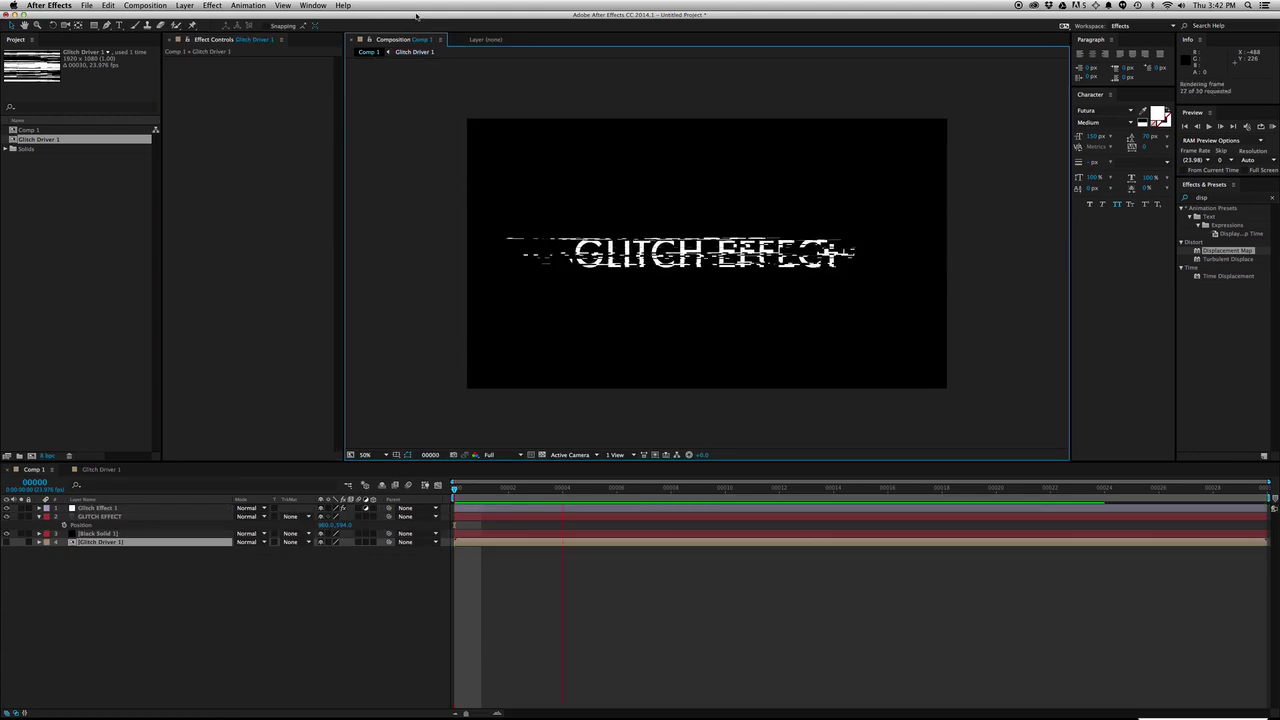
click(414, 51)
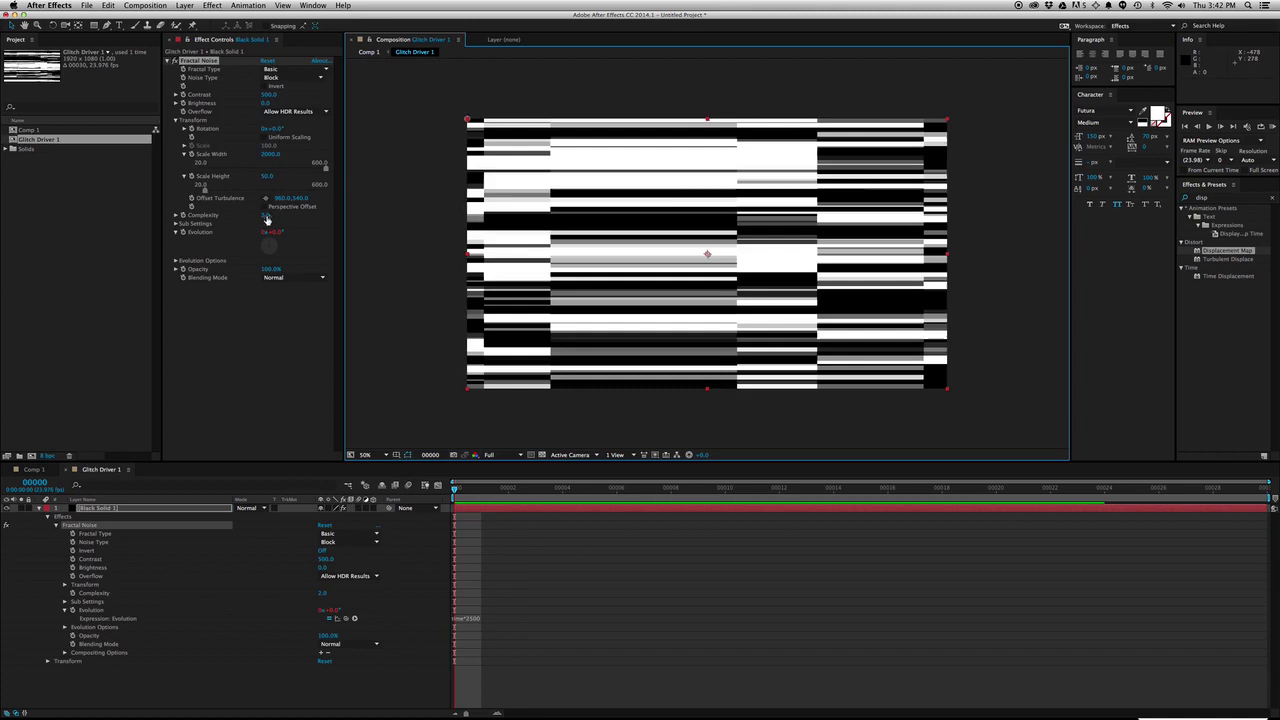
drag(266, 215, 134, 155)
key(super+z)
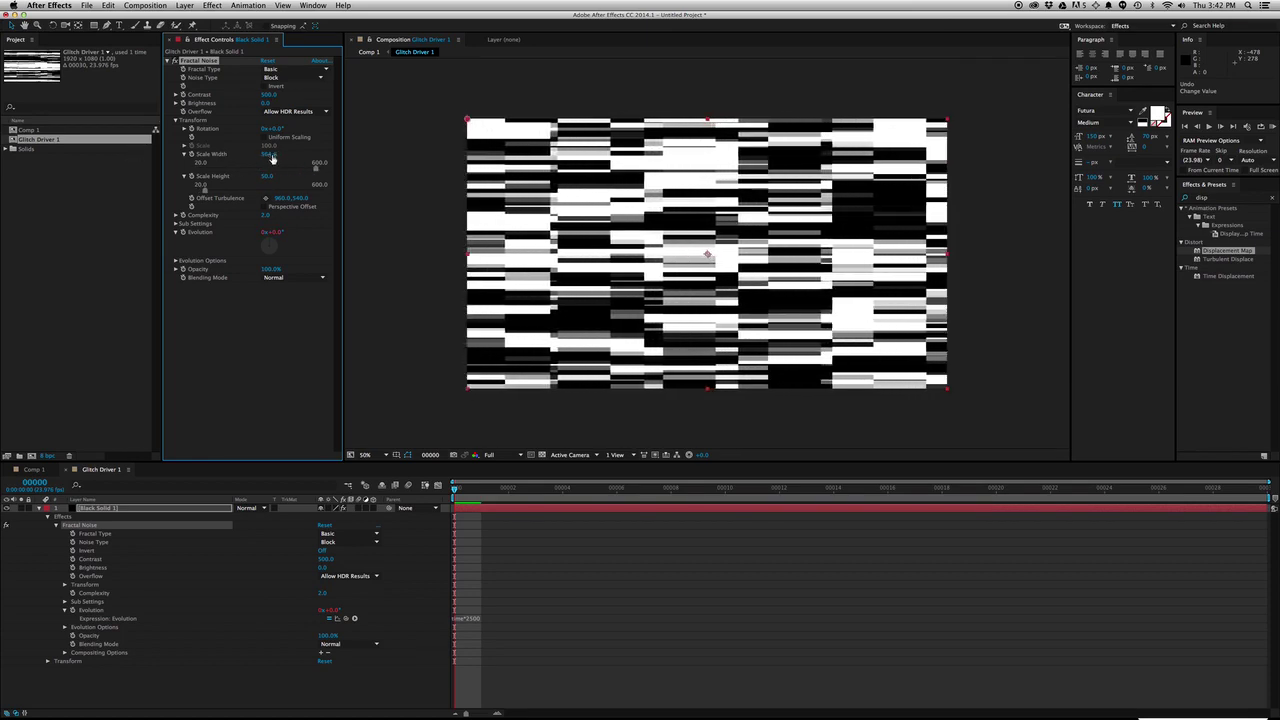
Set the Fractal Noise Scale Width to 500 in Glitch Driver 1.
click(270, 155)
text(500)
key(Return)
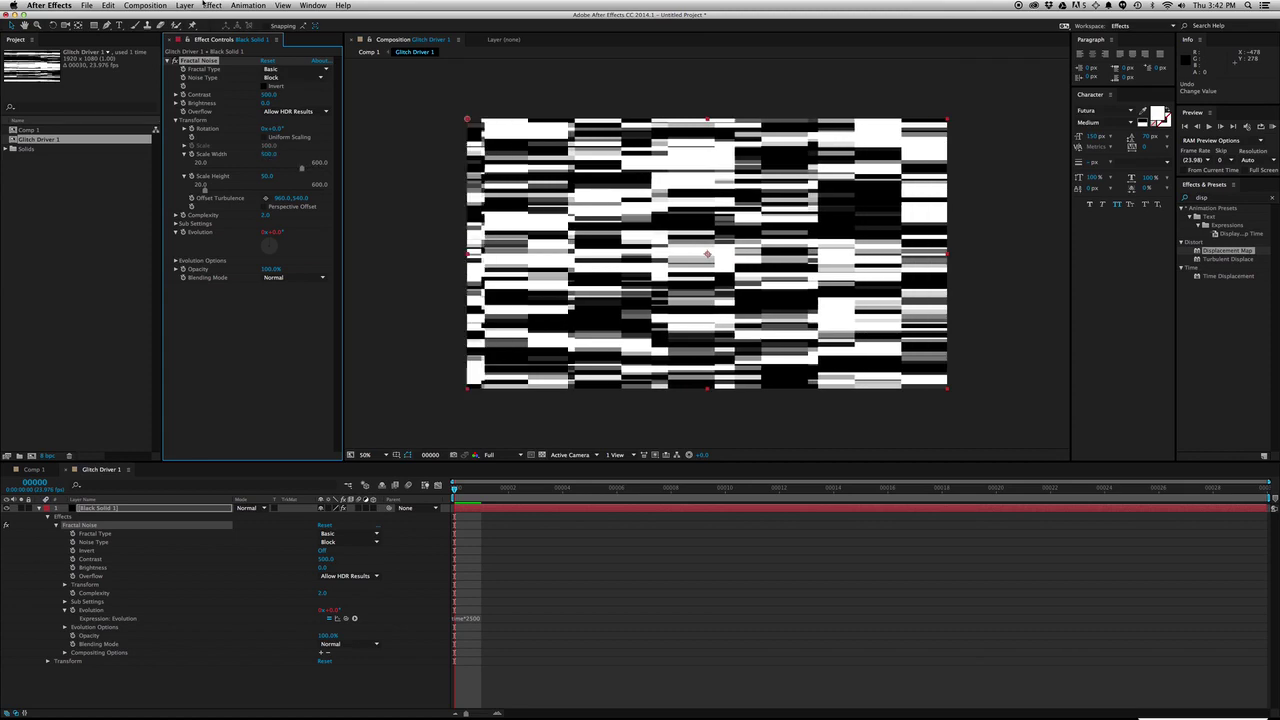
Try different Fractal Noise Brightness and Contrast values, restore them, and preview the glitch in Comp 1.
drag(265, 103, 170, 92)
key(super+z)
click(268, 95)
text(250)
key(Return)
click(369, 51)
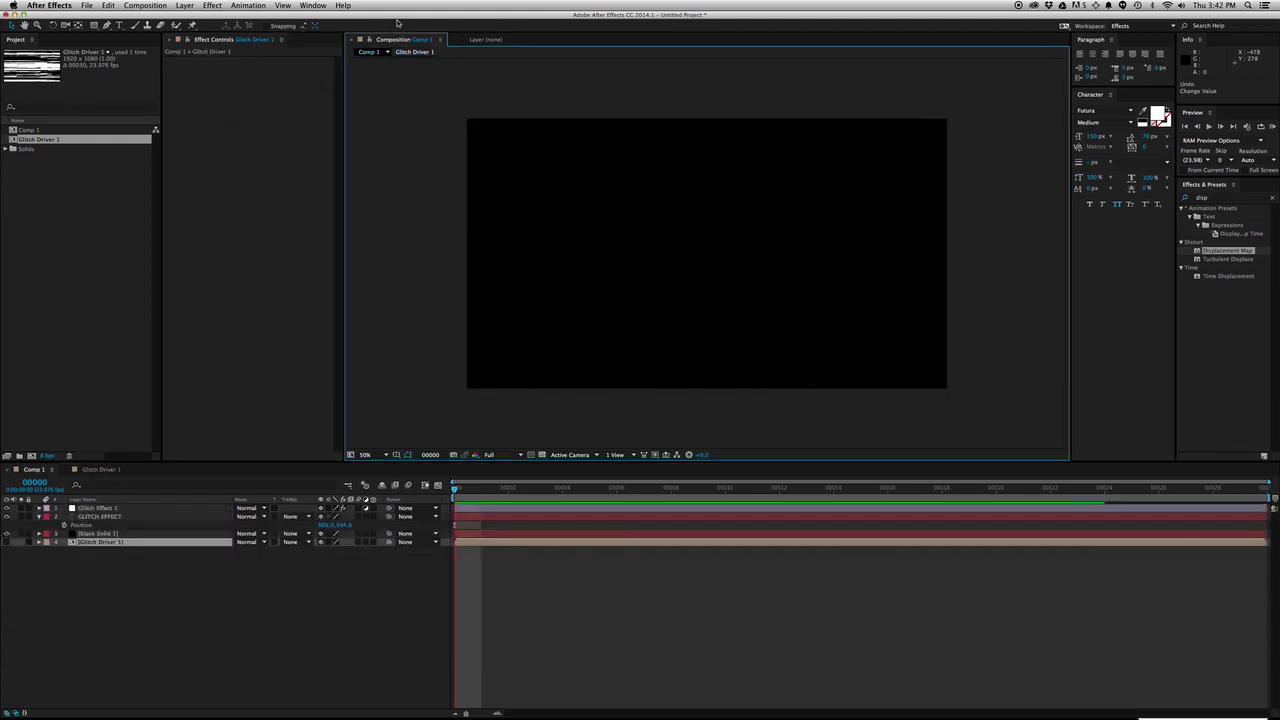
key(KP_0)
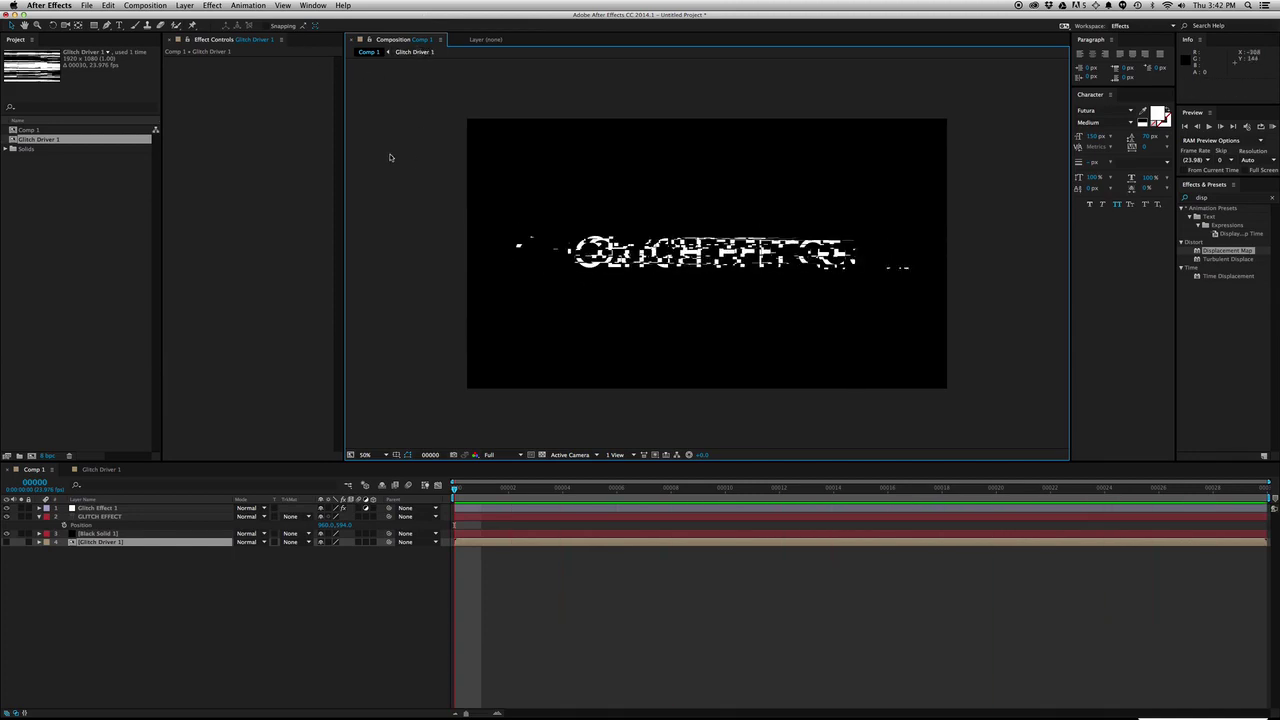
Try a Fractal Noise Scale Width of 1000 in Glitch Driver 1 and preview the result in Comp 1.
click(414, 51)
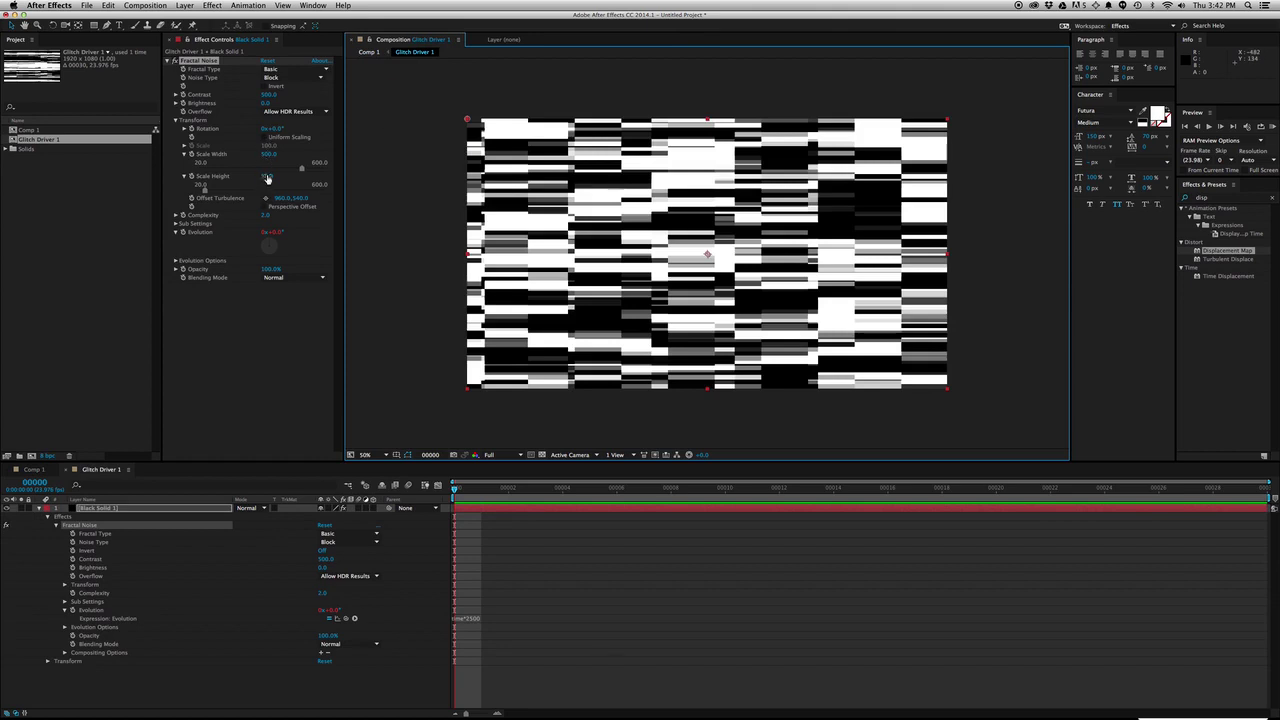
drag(268, 155, 342, 154)
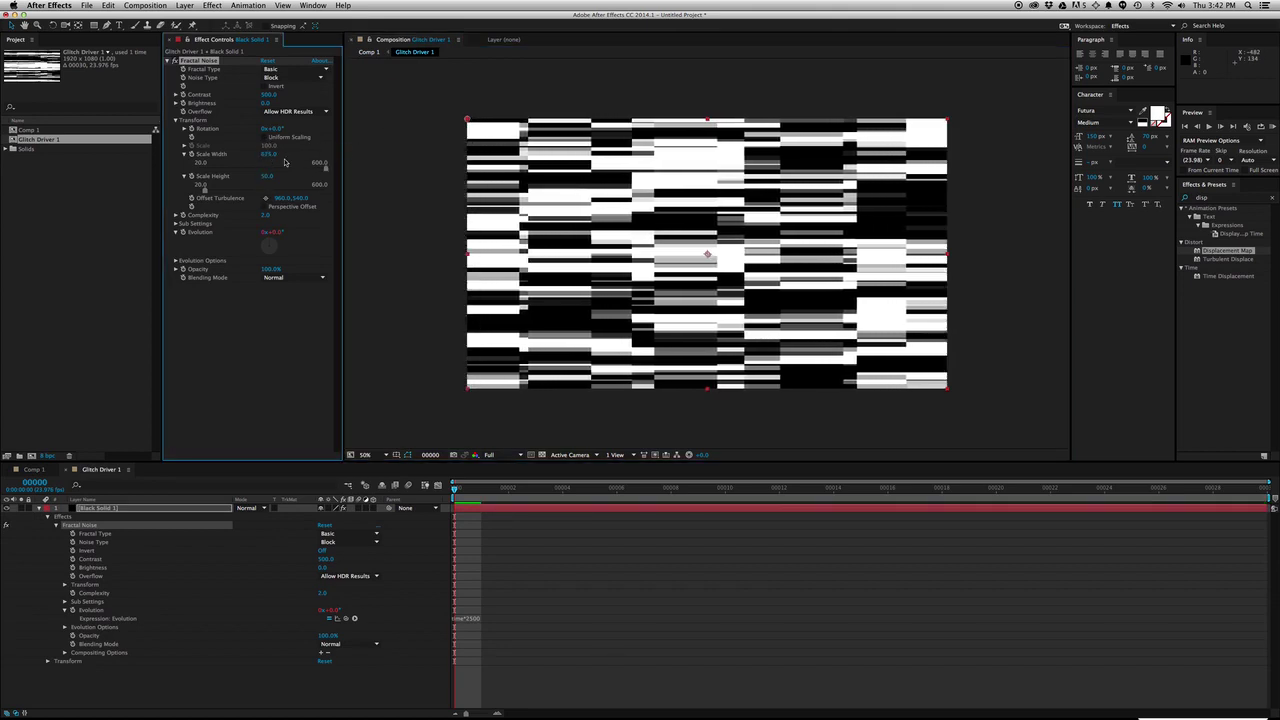
click(268, 155)
text(675)
text(1000)
key(Return)
click(369, 51)
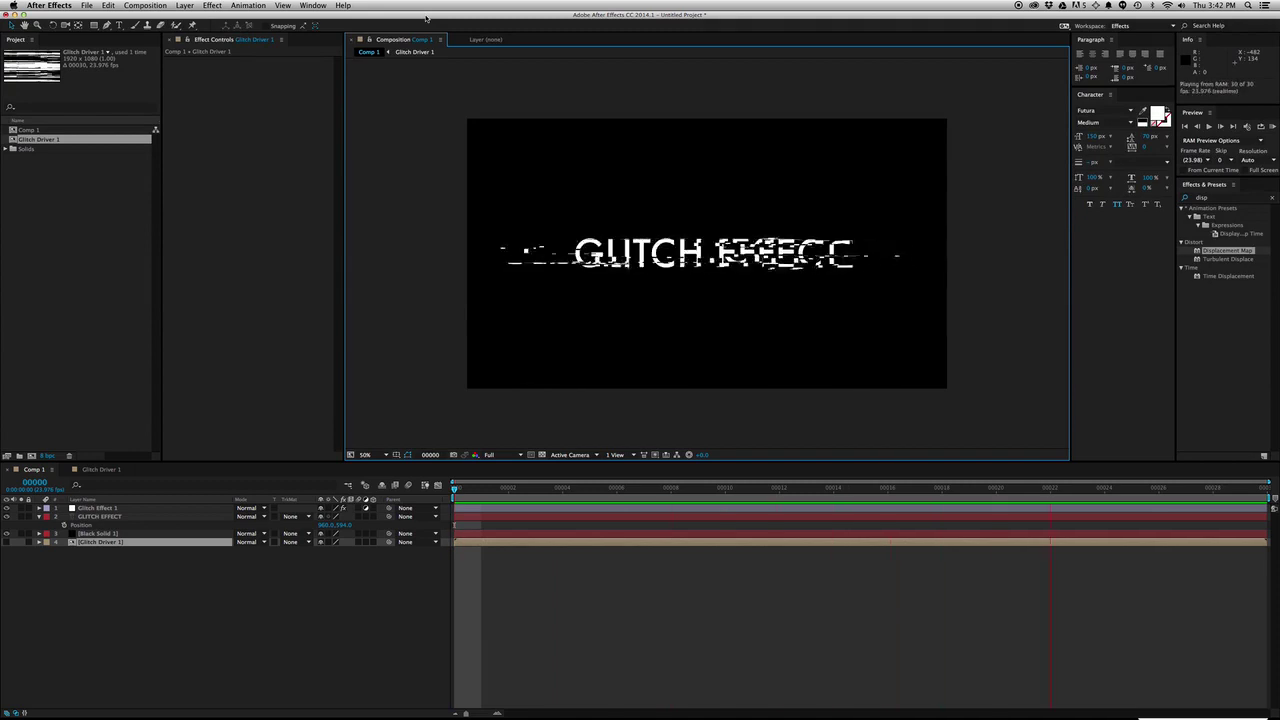
Return to Glitch Driver 1 and set the Fractal Noise Scale Width back to 500.
click(424, 53)
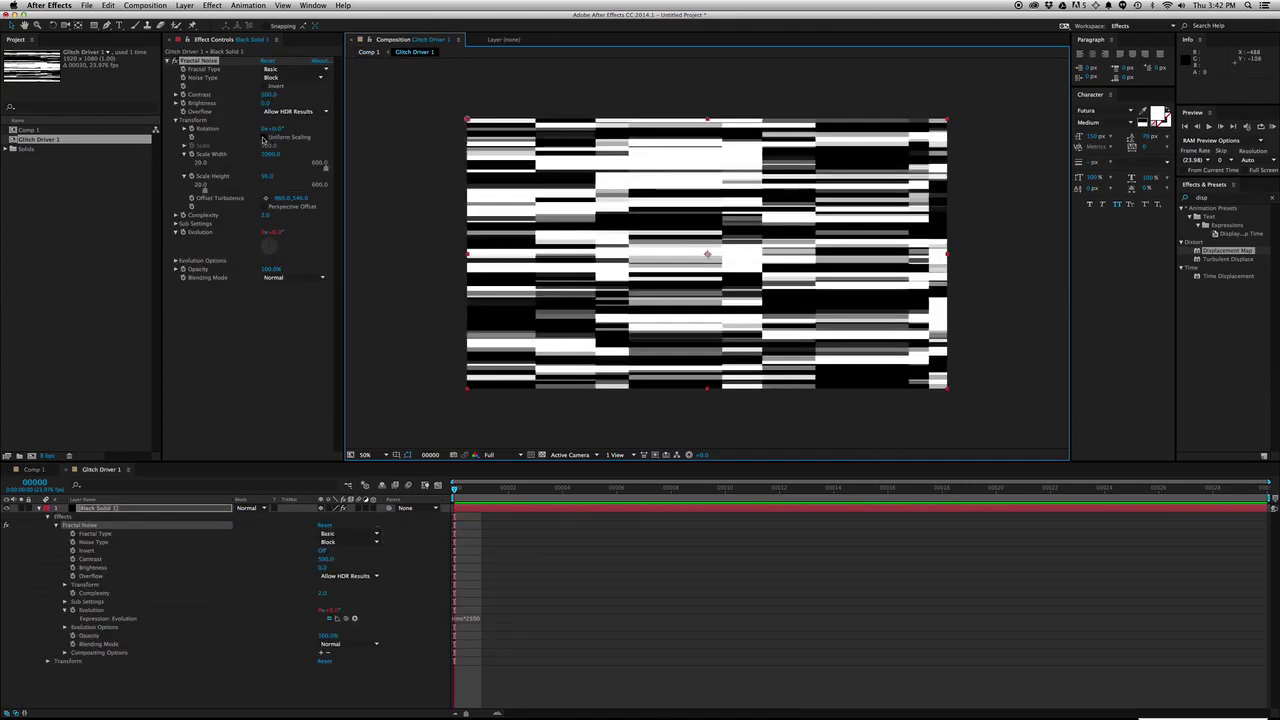
click(270, 154)
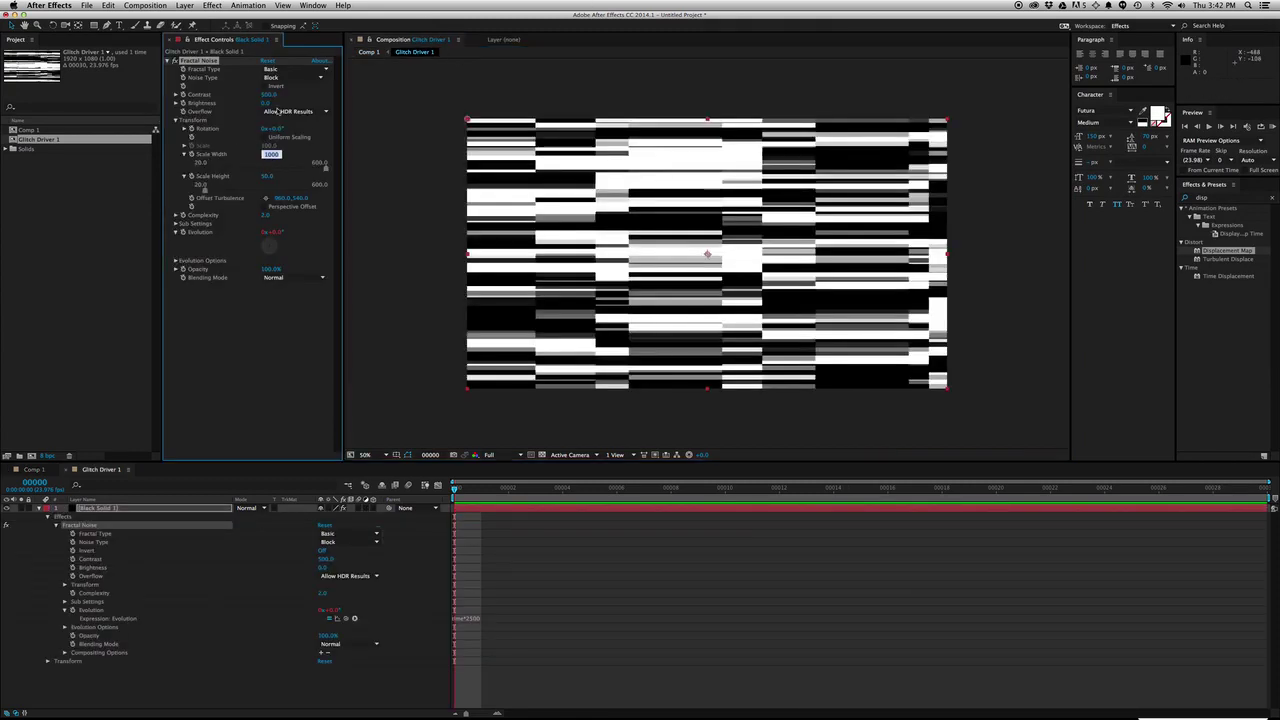
text(500)
key(Return)
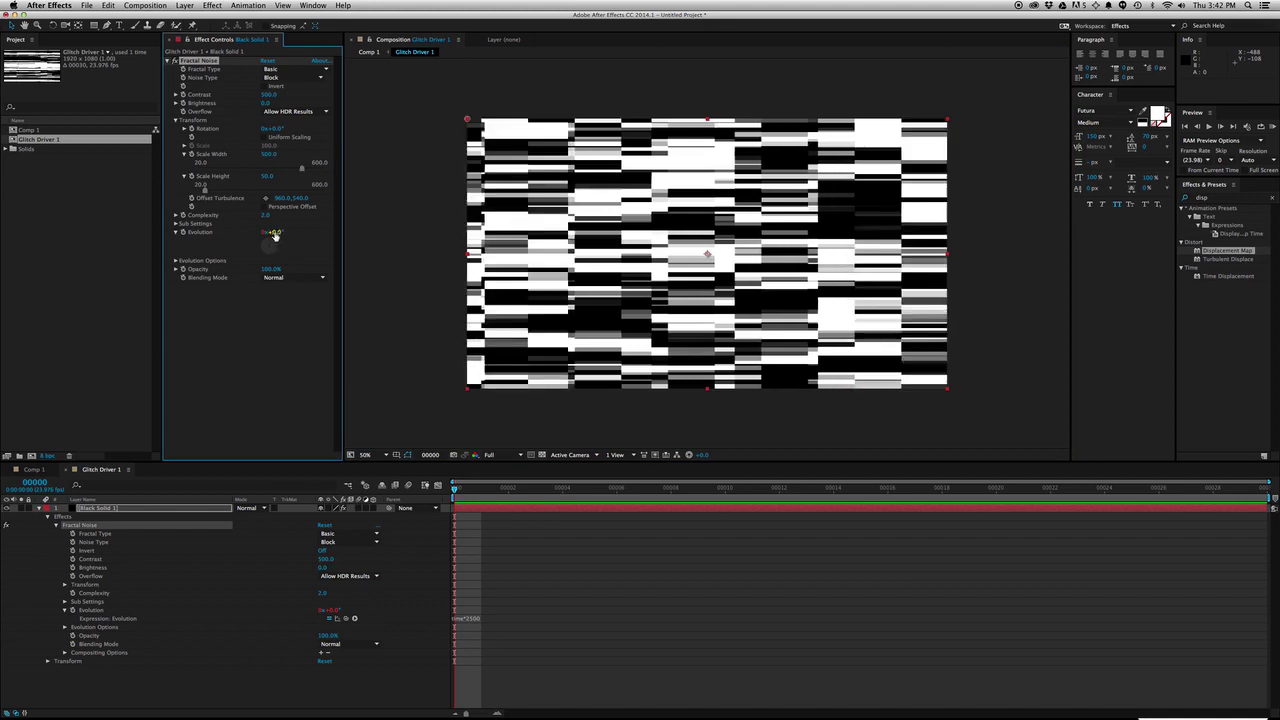
Try a Fractal Noise Complexity of 1 and preview the glitch in Comp 1.
drag(268, 216, 184, 216)
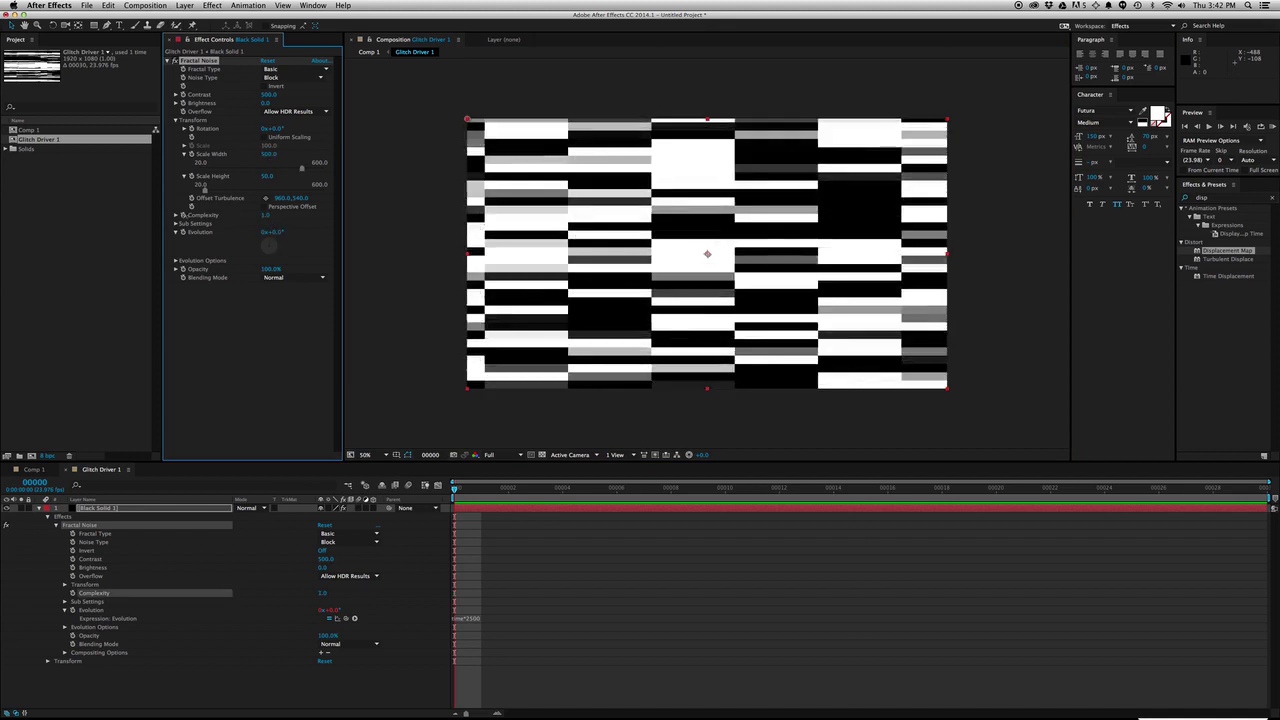
click(369, 51)
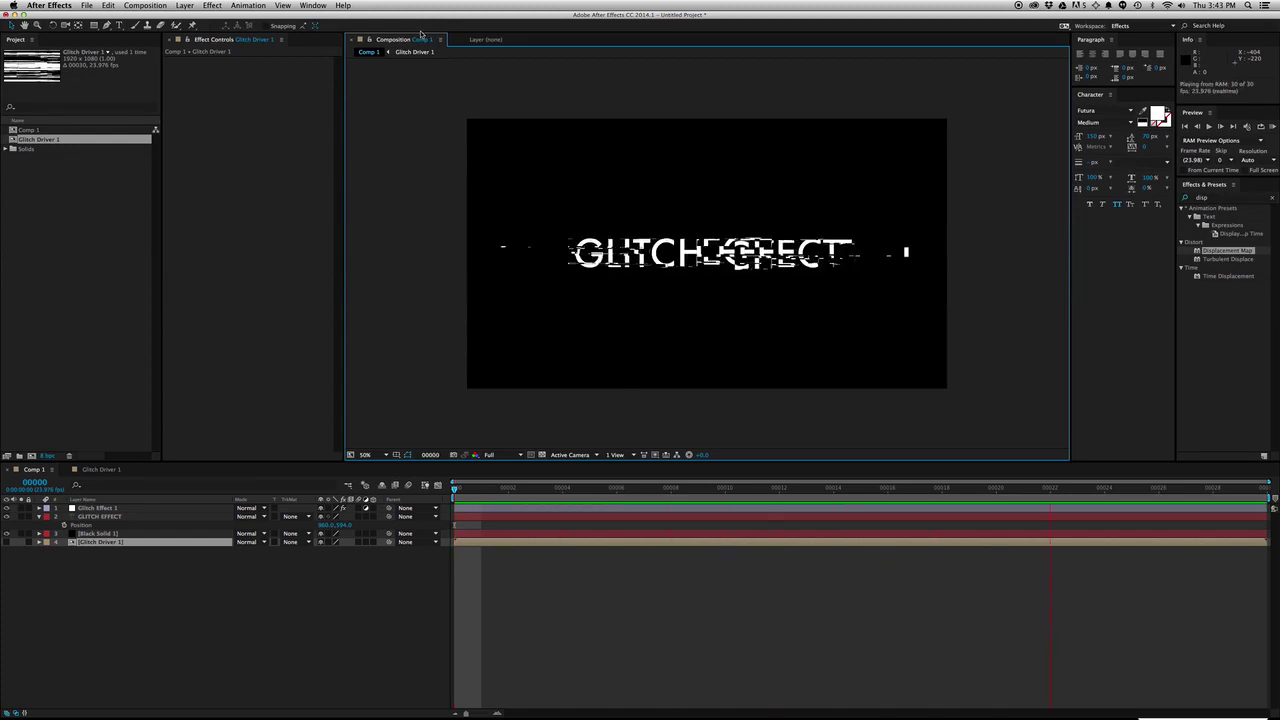
key(space)
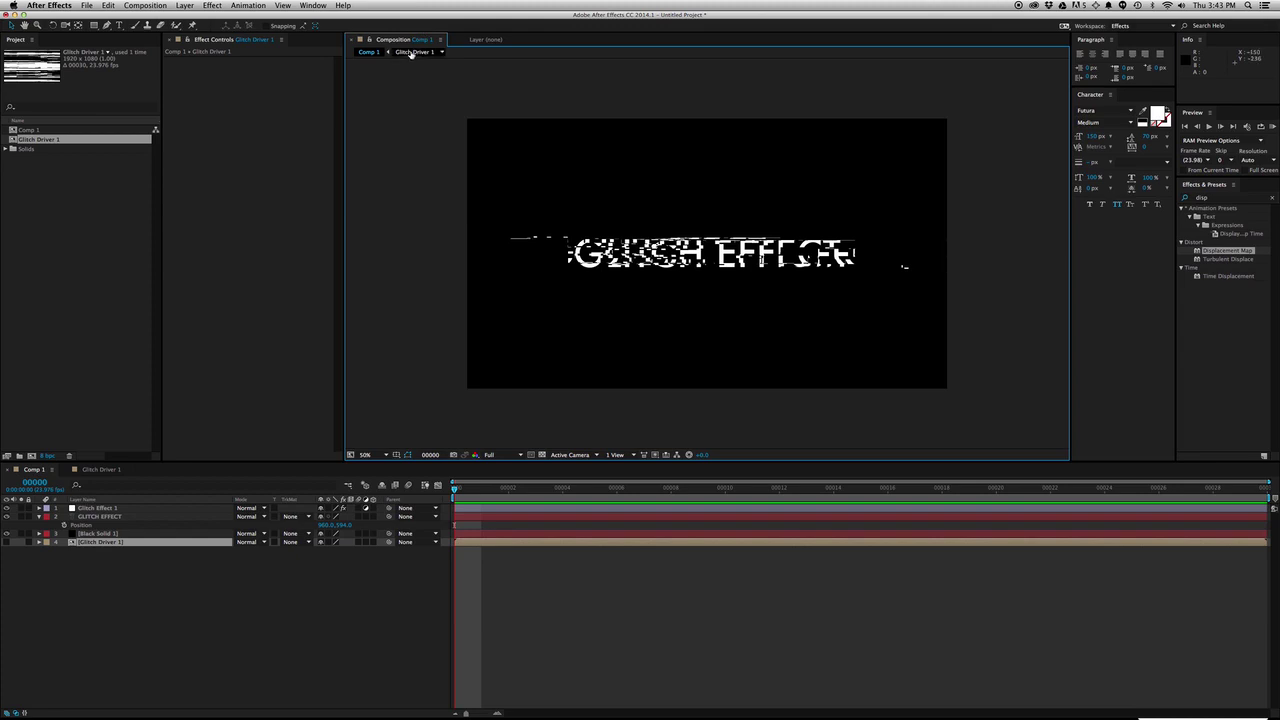
Set the Fractal Noise Complexity to 3 in Glitch Driver 1 and preview the glitch in Comp 1.
click(410, 53)
click(270, 215)
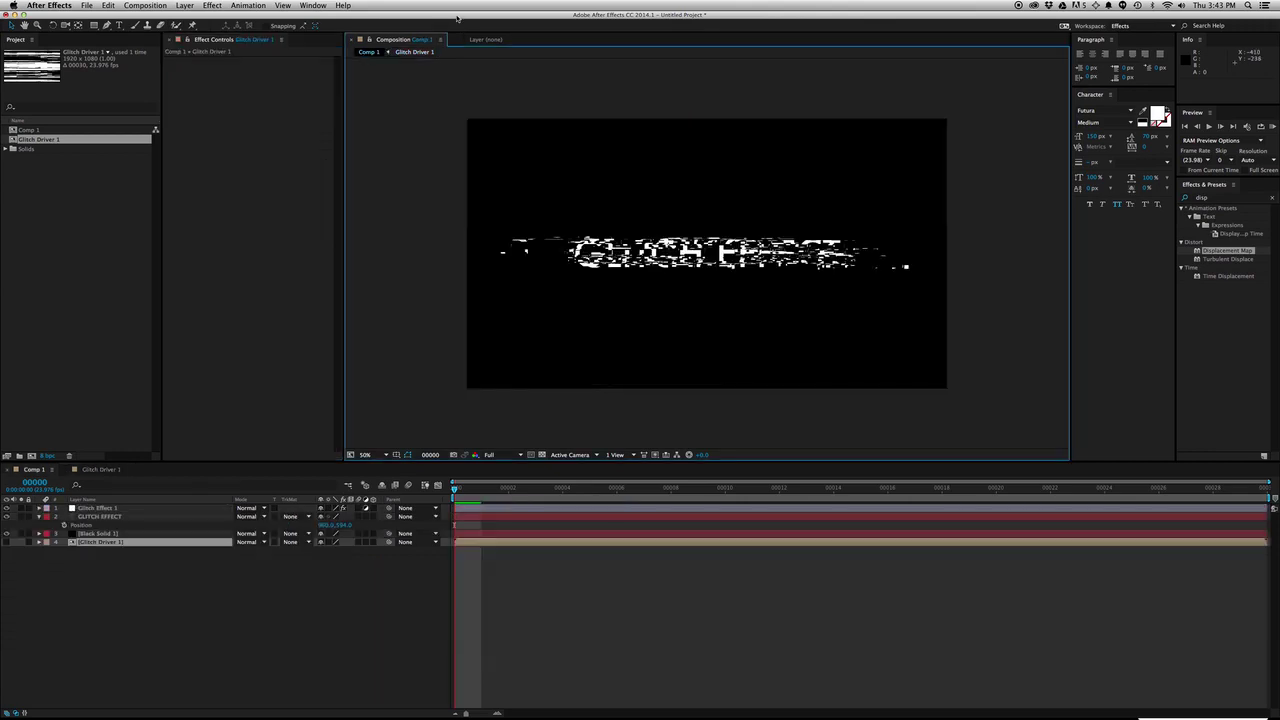
key(KP_0)
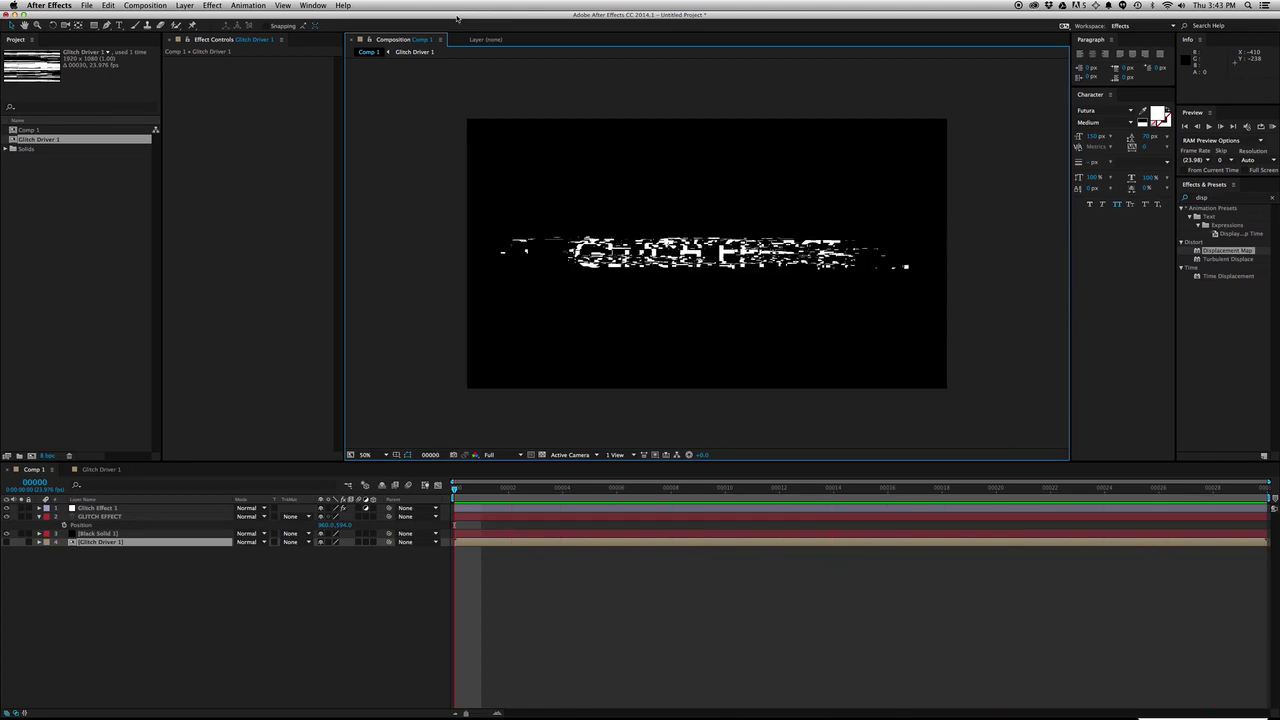
key(space)
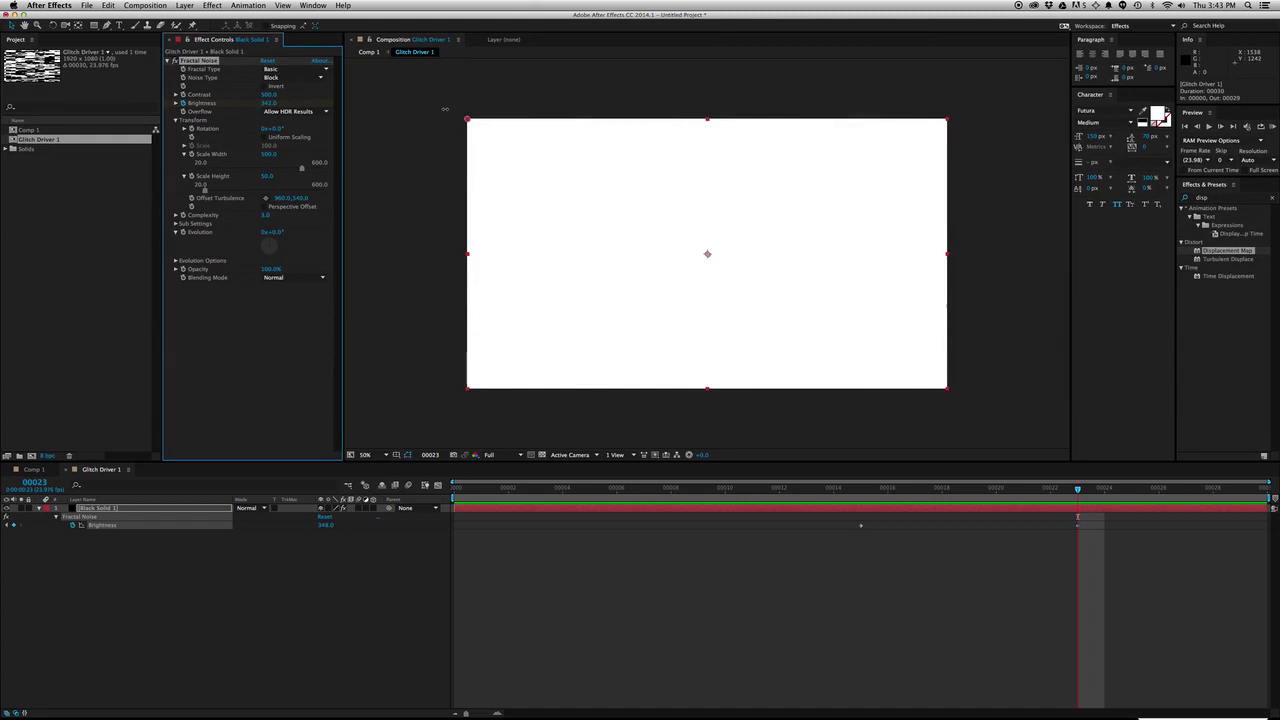
Set the Brightness keyframe at frame 23 to 350, copy it to frame 7, and show the black solid's modified properties.
click(271, 104)
text(310)
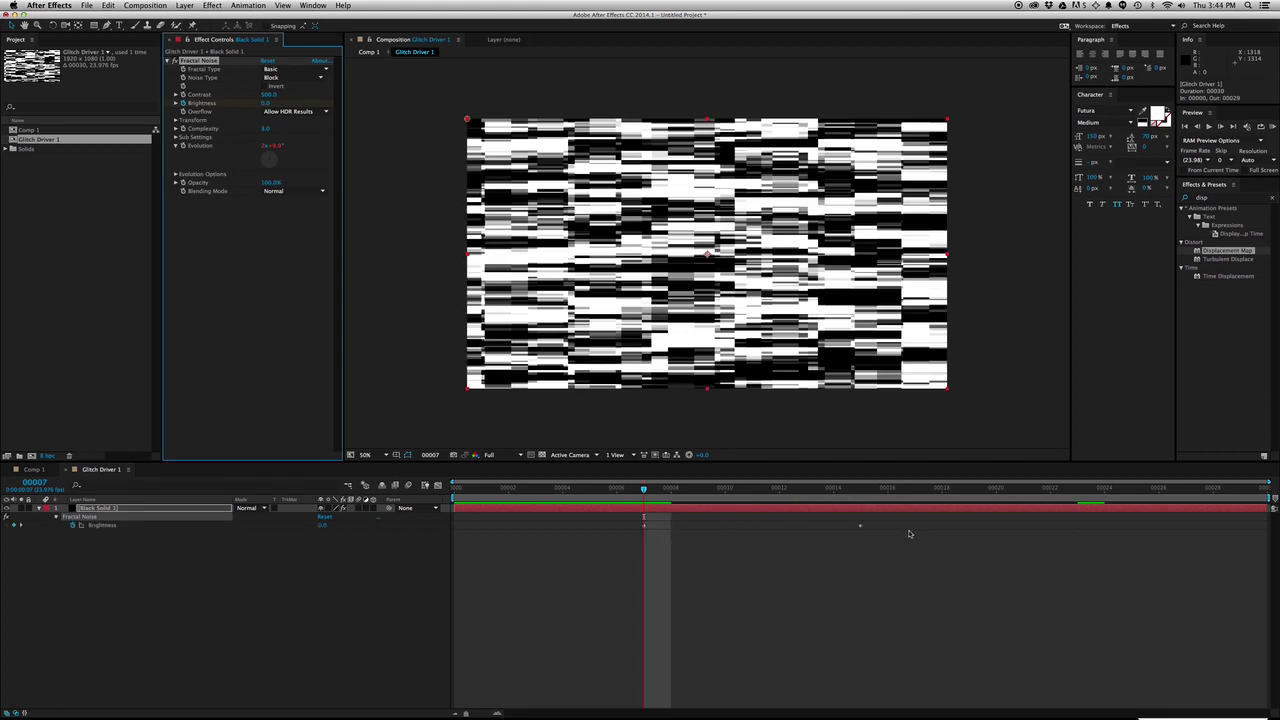
key(super+v)
drag(1097, 523, 1064, 561)
key(u)
key(u)
key(u)
key(super+v)
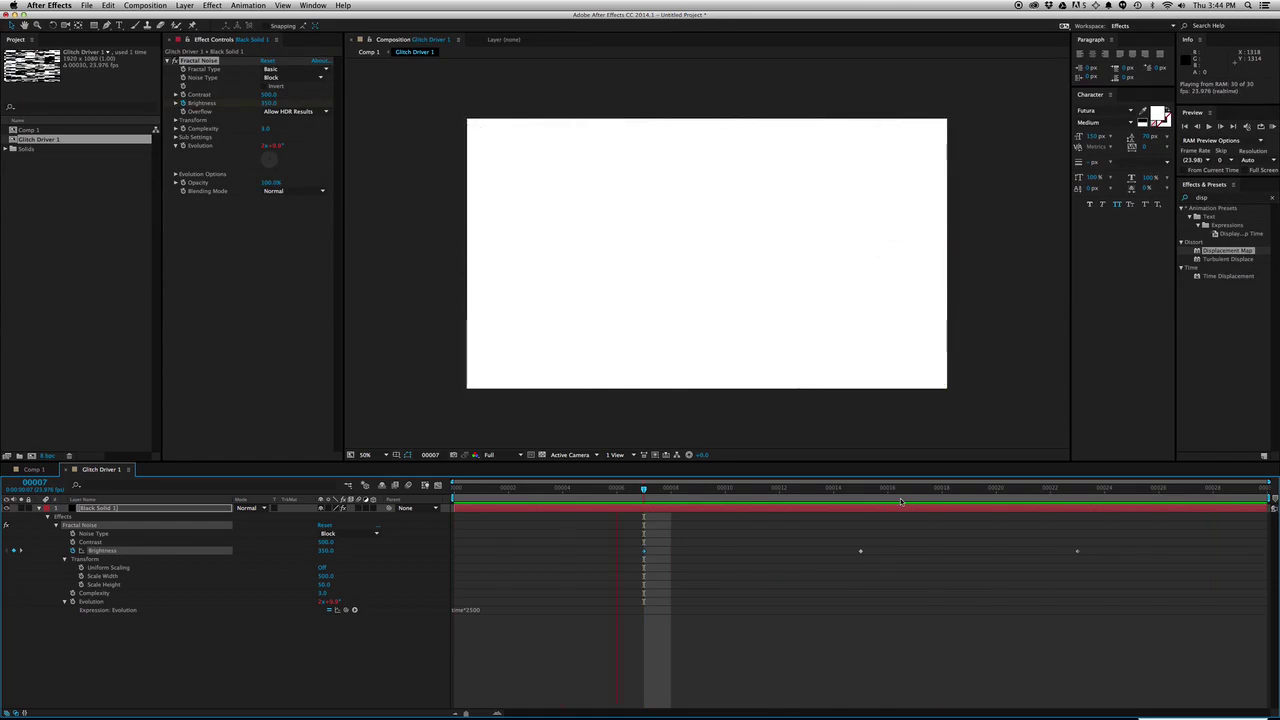
key(space)
Set the Brightness keyframe at frame 7 to 400.
click(268, 104)
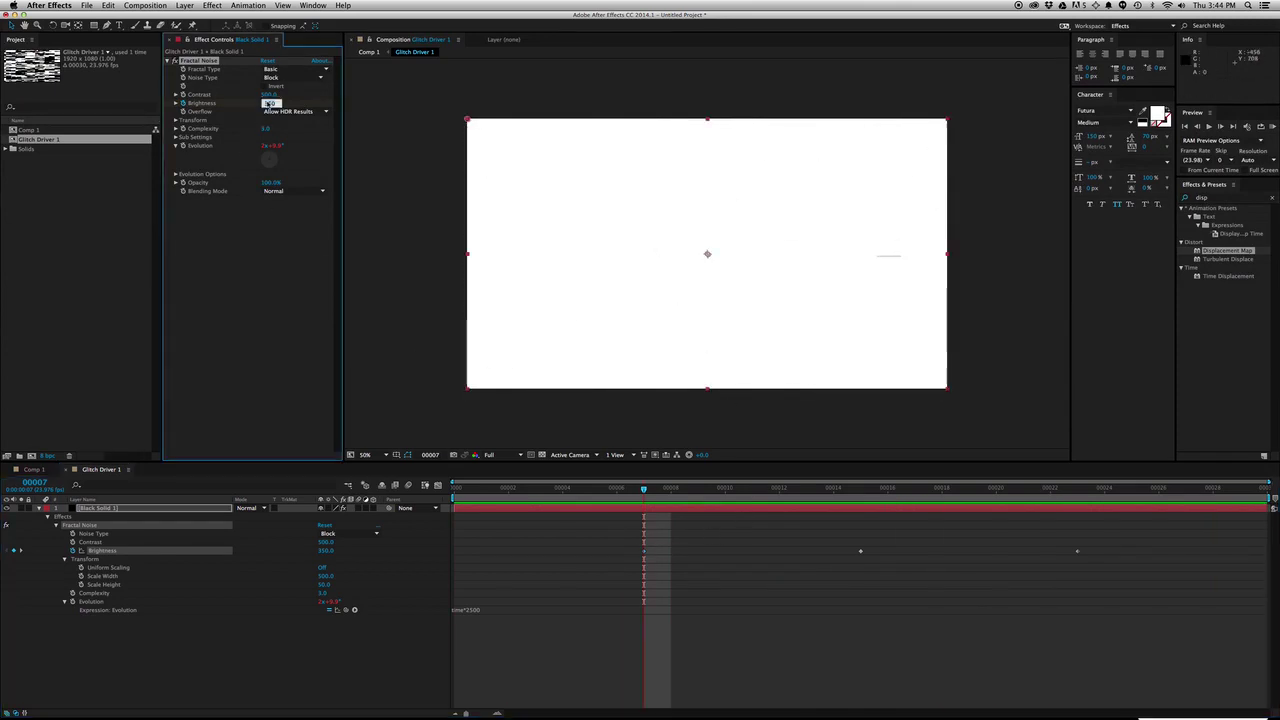
text(310)
key(Return)
text(400)
key(Return)
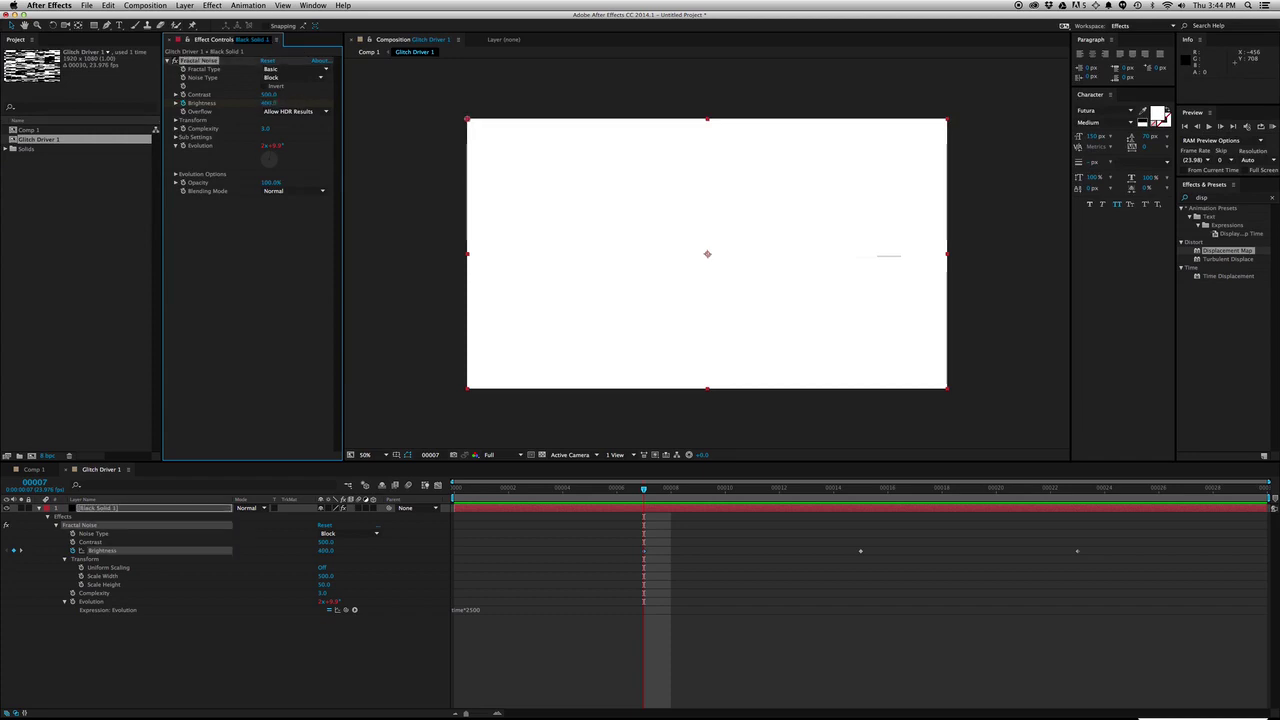
Set the Brightness keyframe at frame 23 to 400 and preview the noise animation.
key(k)
key(k)
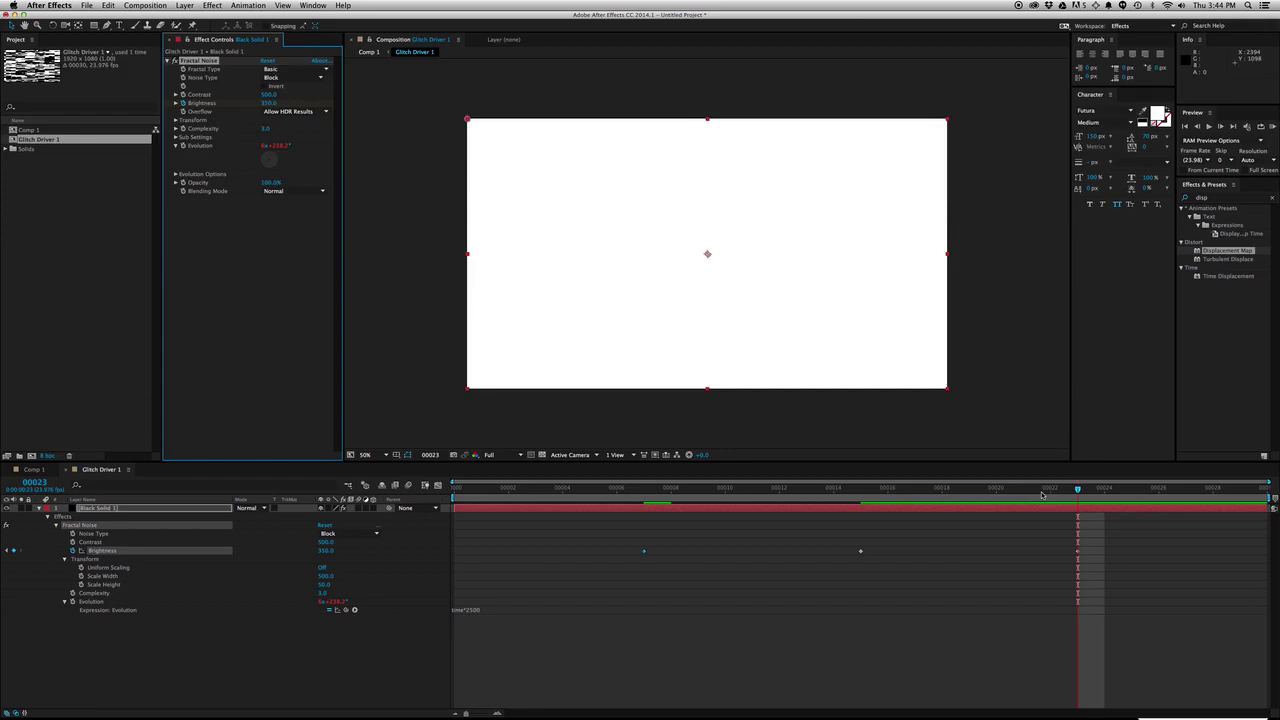
click(269, 103)
text(400)
key(Return)
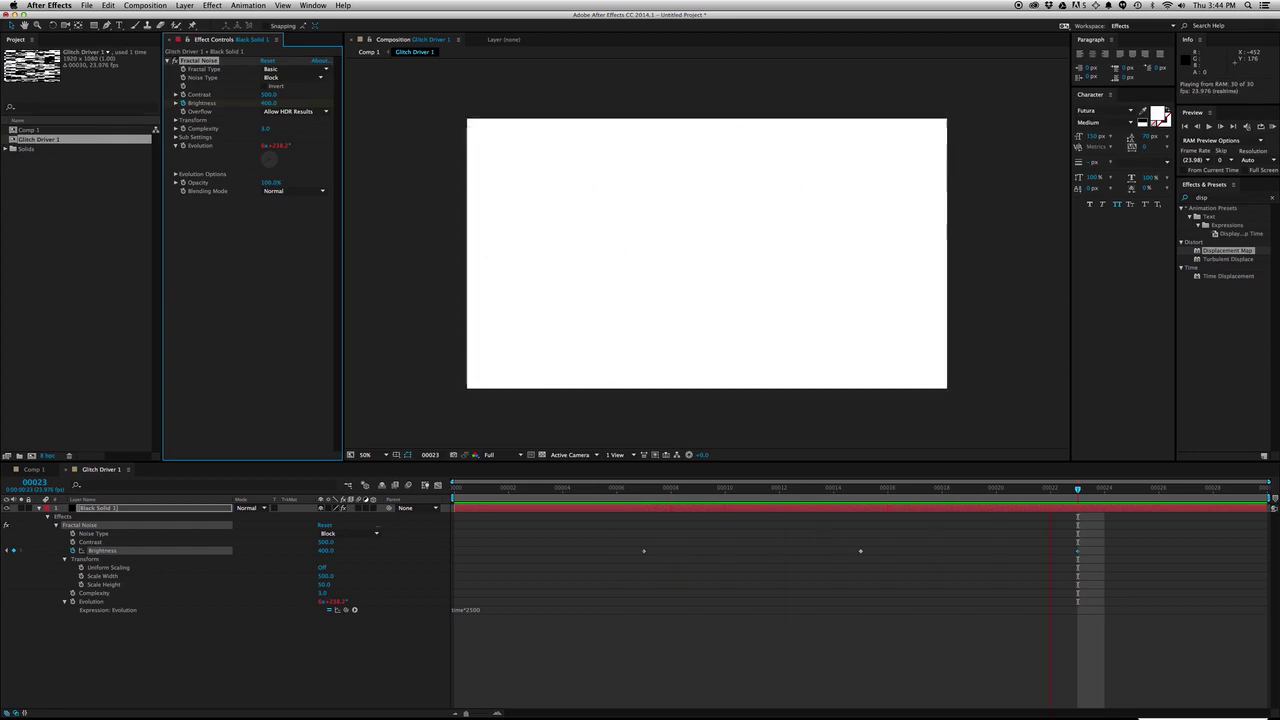
click(708, 252)
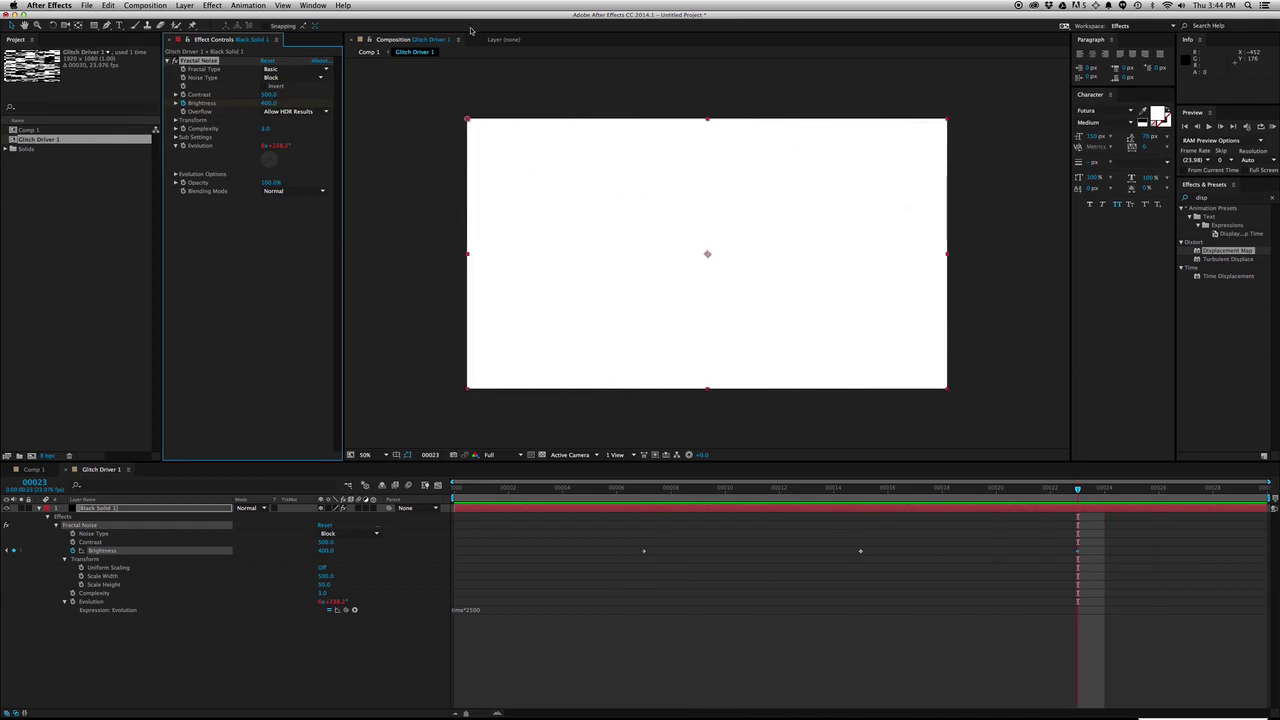
Preview the animated glitch in Comp 1 and move the playhead to frame 14.
click(369, 52)
key(KP_0)
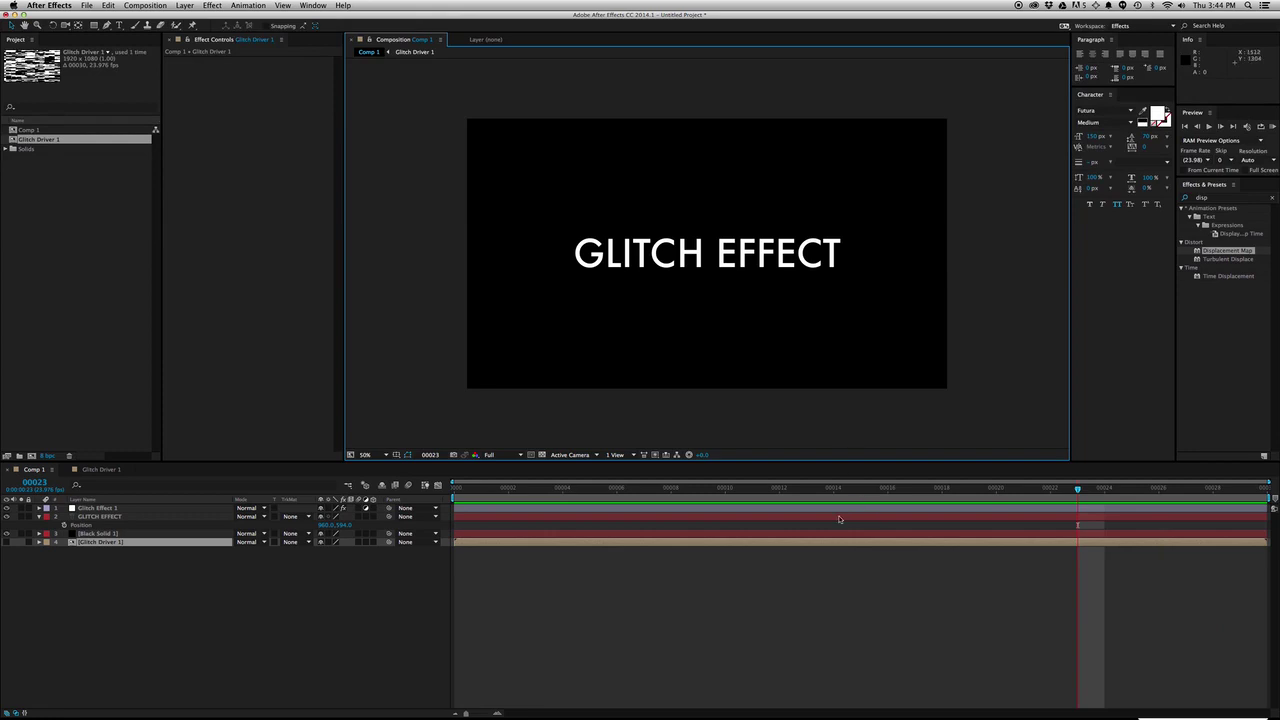
drag(801, 491, 834, 491)
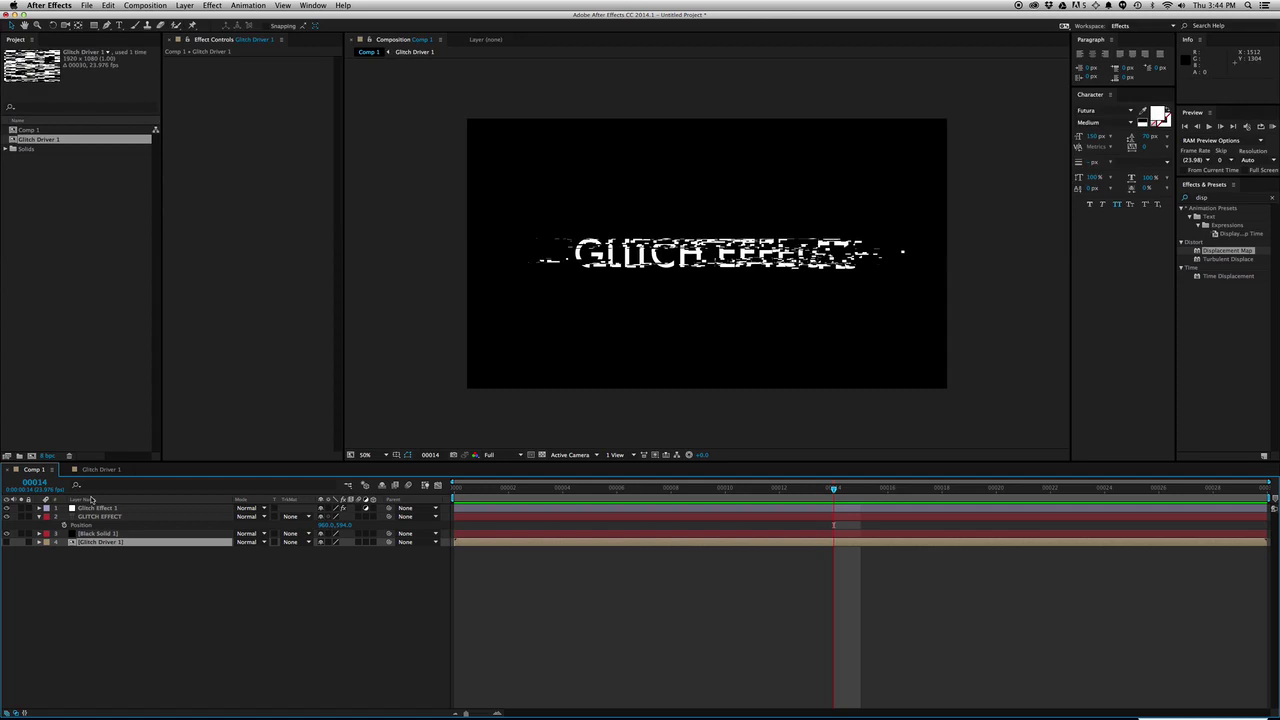
key(super+d)
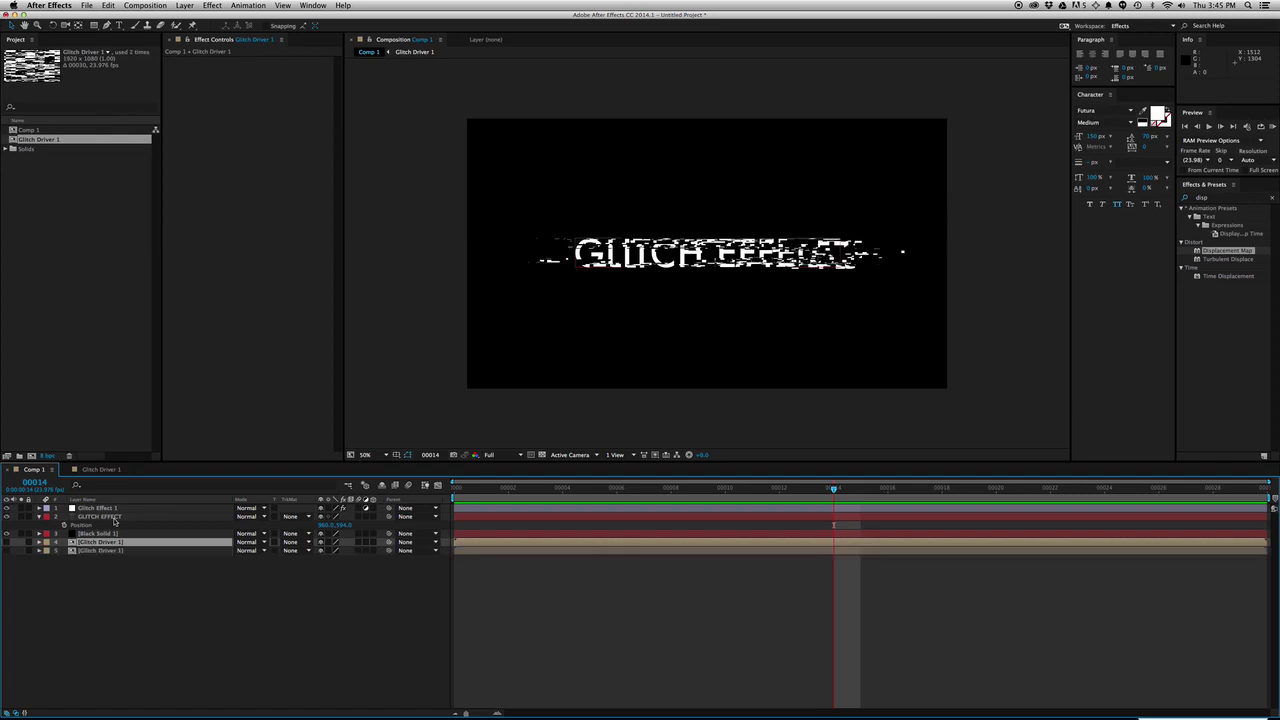
key(super+bracketright)
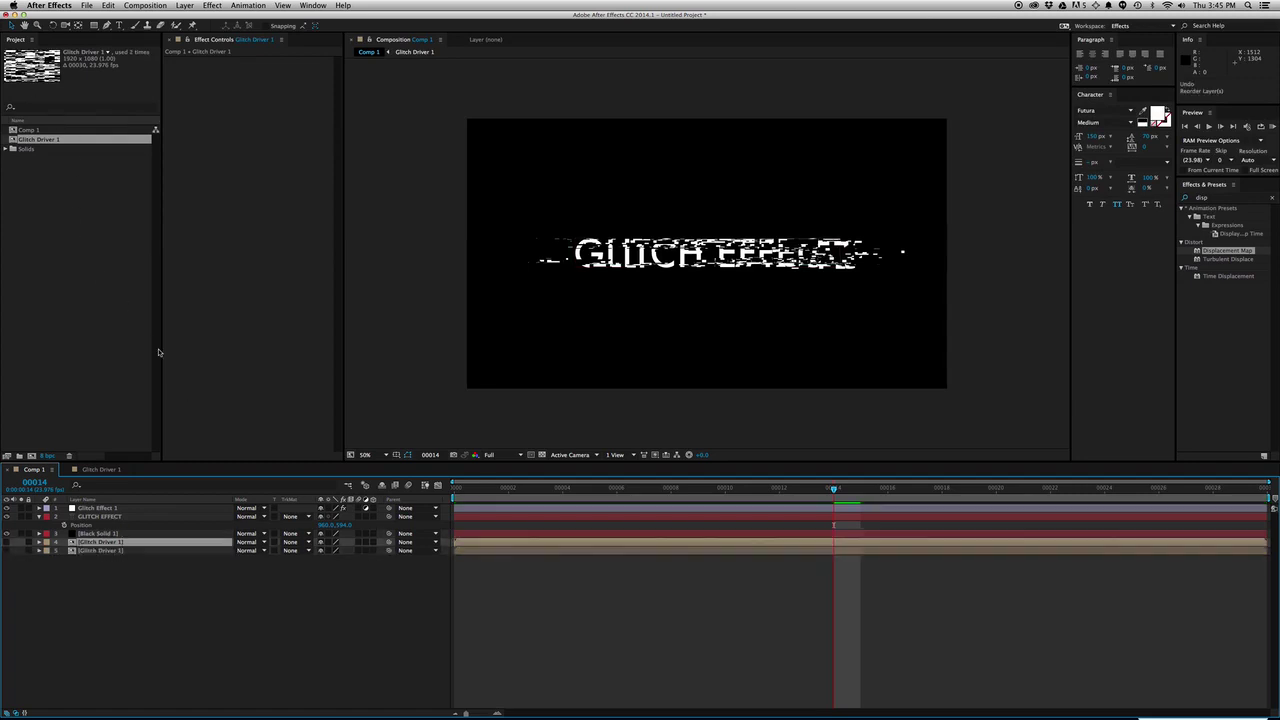
key(super+z)
Duplicate the Glitch Driver 1 composition in the project as Glitch Driver 2 and add the copy to Comp 1.
click(70, 140)
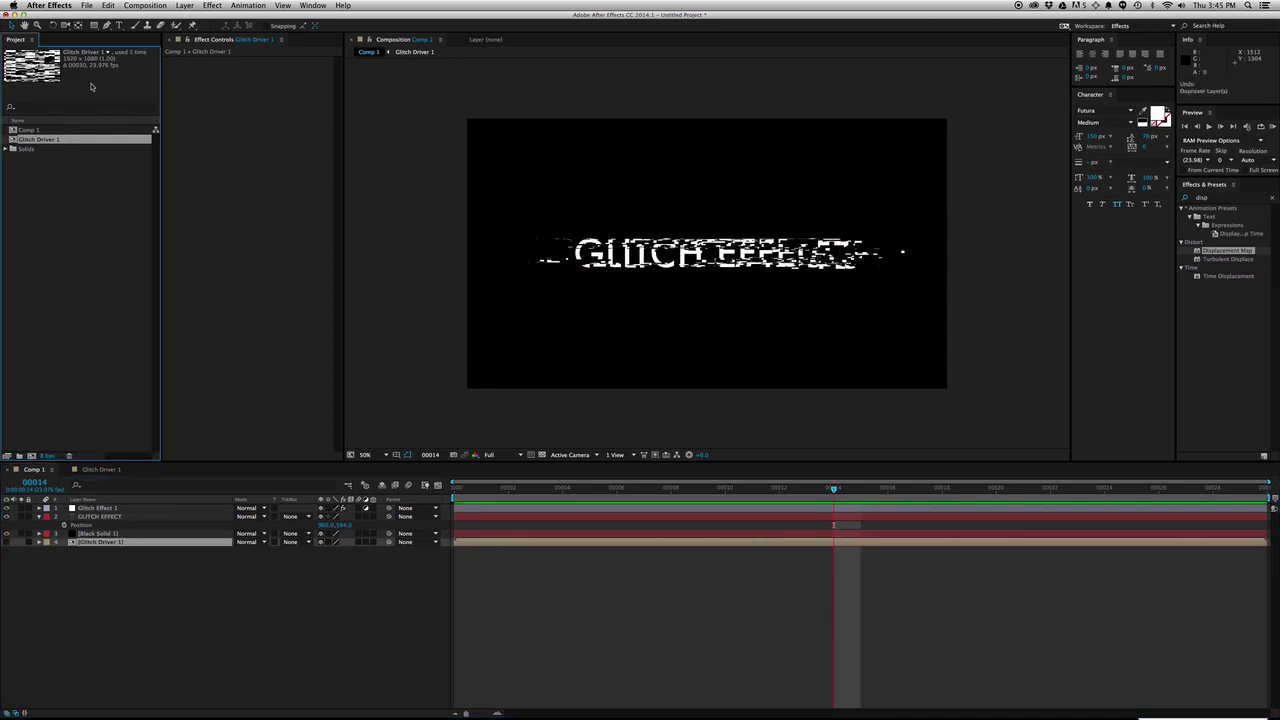
key(super+d)
key(Return)
key(Return)
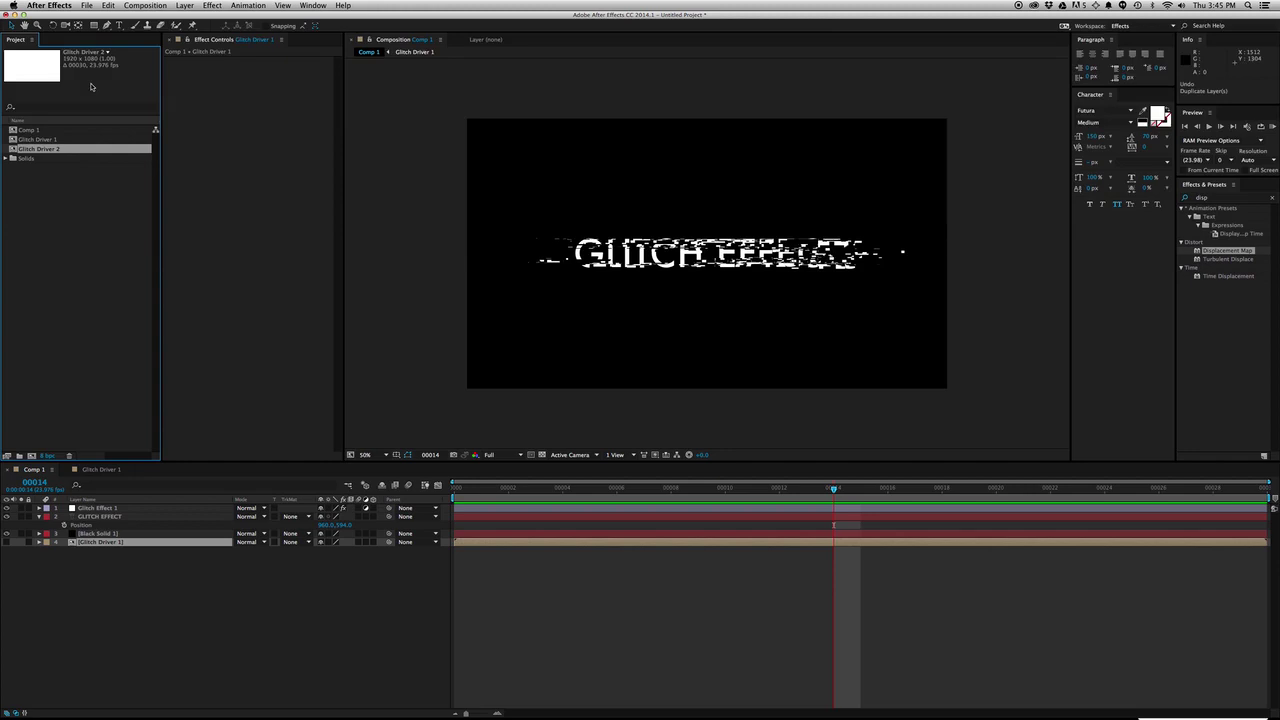
drag(65, 151, 163, 600)
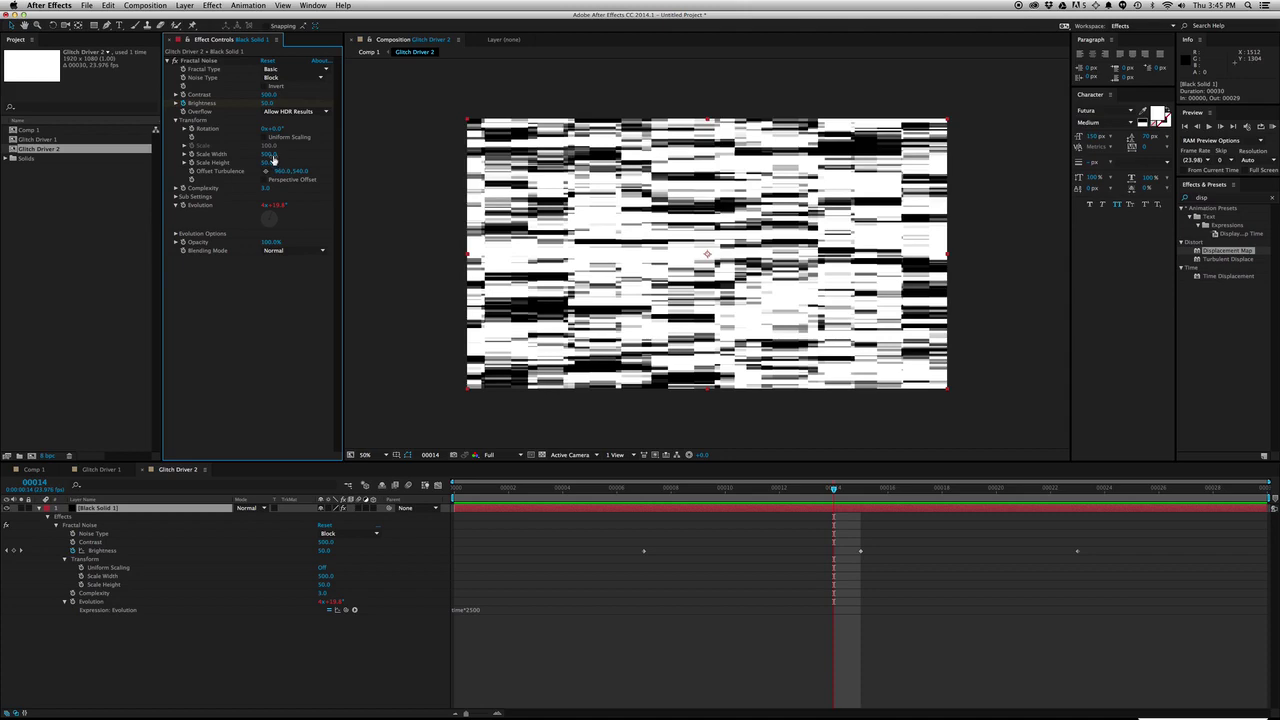
In Glitch Driver 2, try a different Fractal Noise Scale Width, undo it, and set the Scale Height to 3.
mouse_move(272, 156)
mouse_down()
mouse_move(243, 158)
mouse_move(262, 178)
mouse_move(244, 180)
mouse_up()
key(super+z)
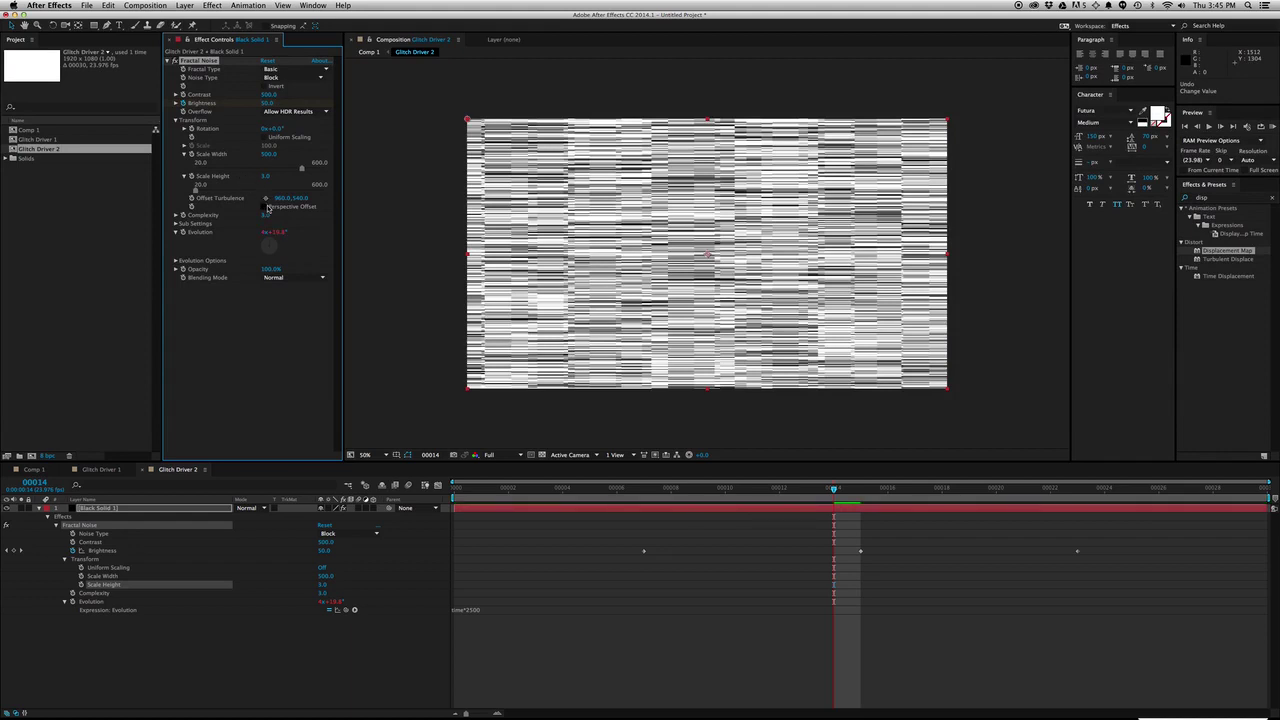
Change the Fractal Type of the Glitch Driver 2 noise to Smeary, keeping the Block noise type.
click(288, 78)
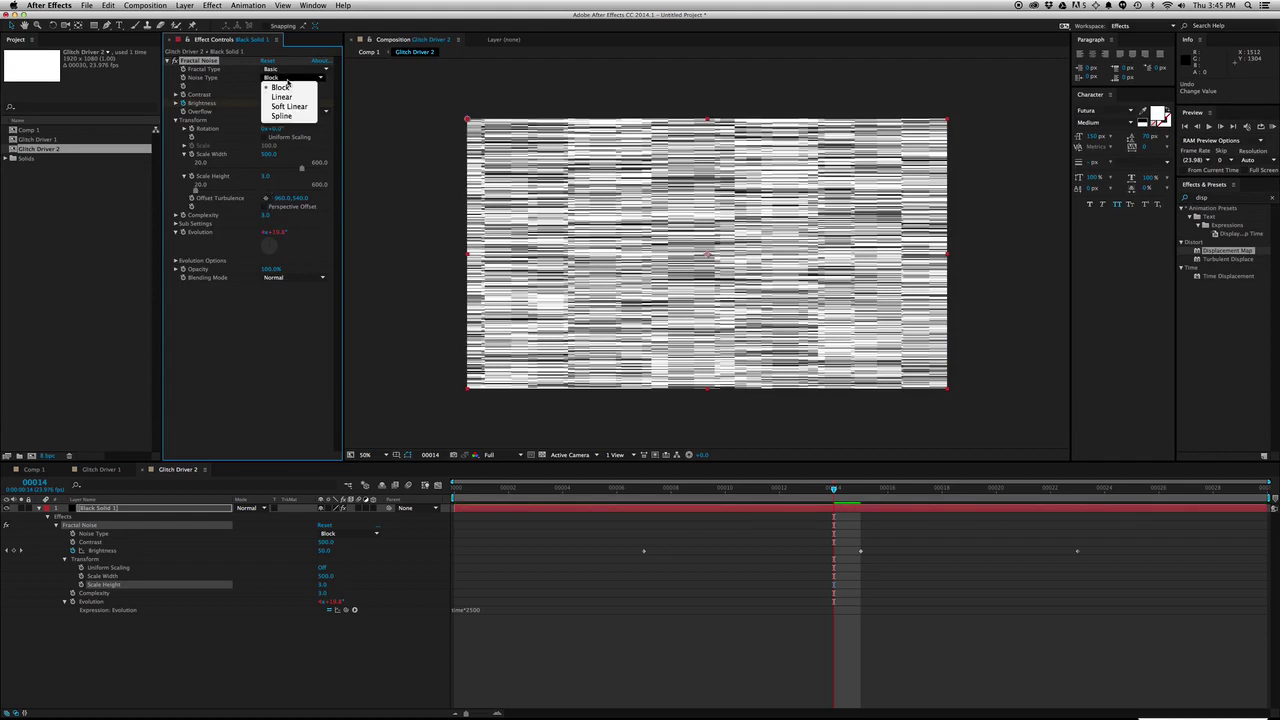
click(297, 70)
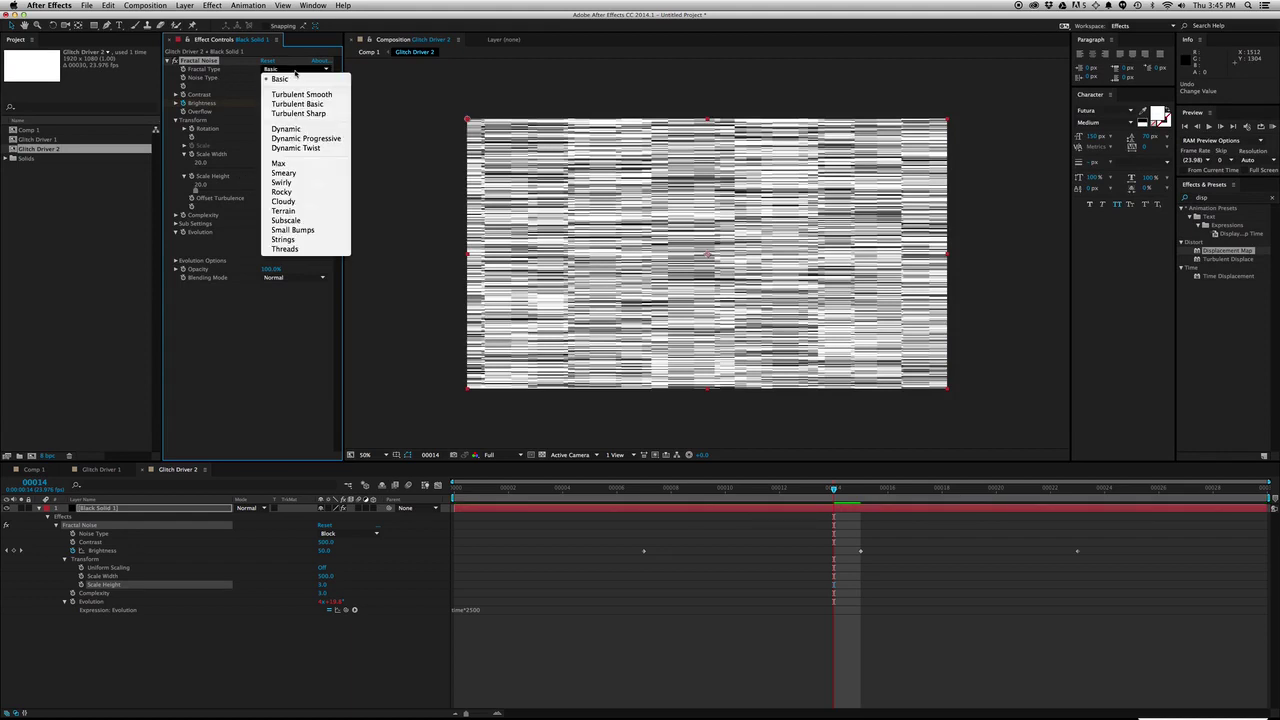
click(303, 184)
click(290, 69)
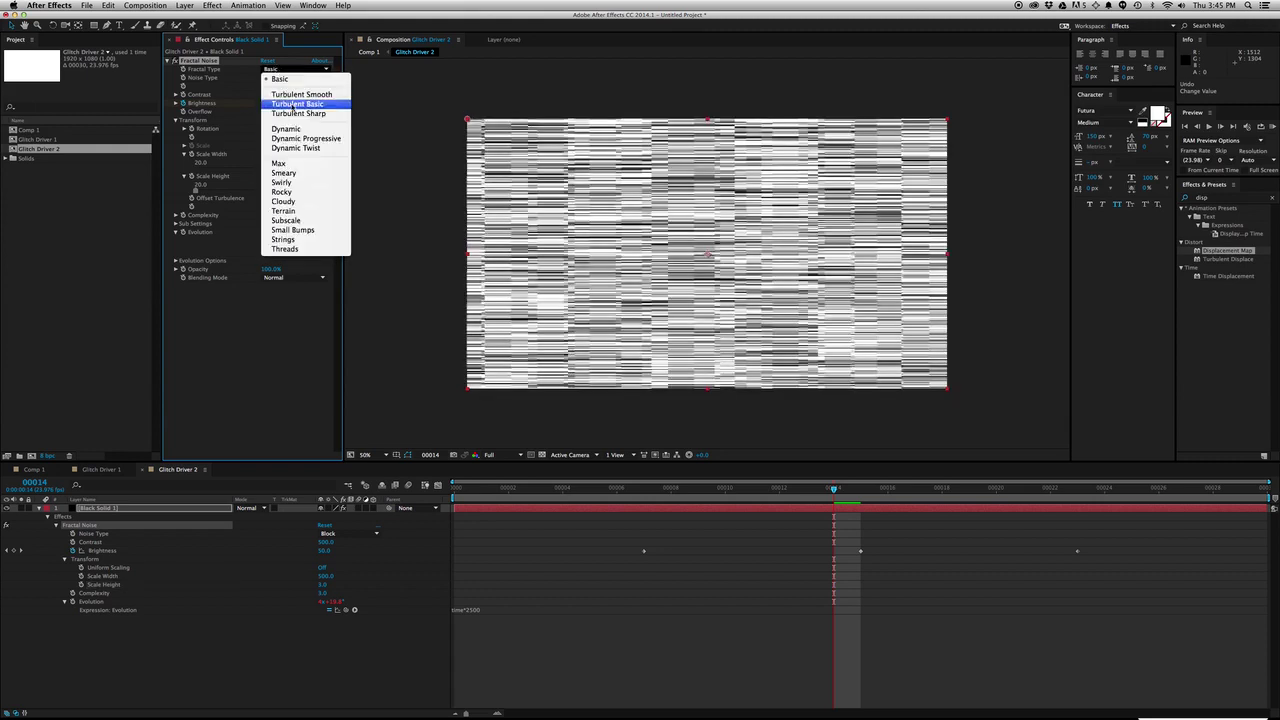
click(302, 174)
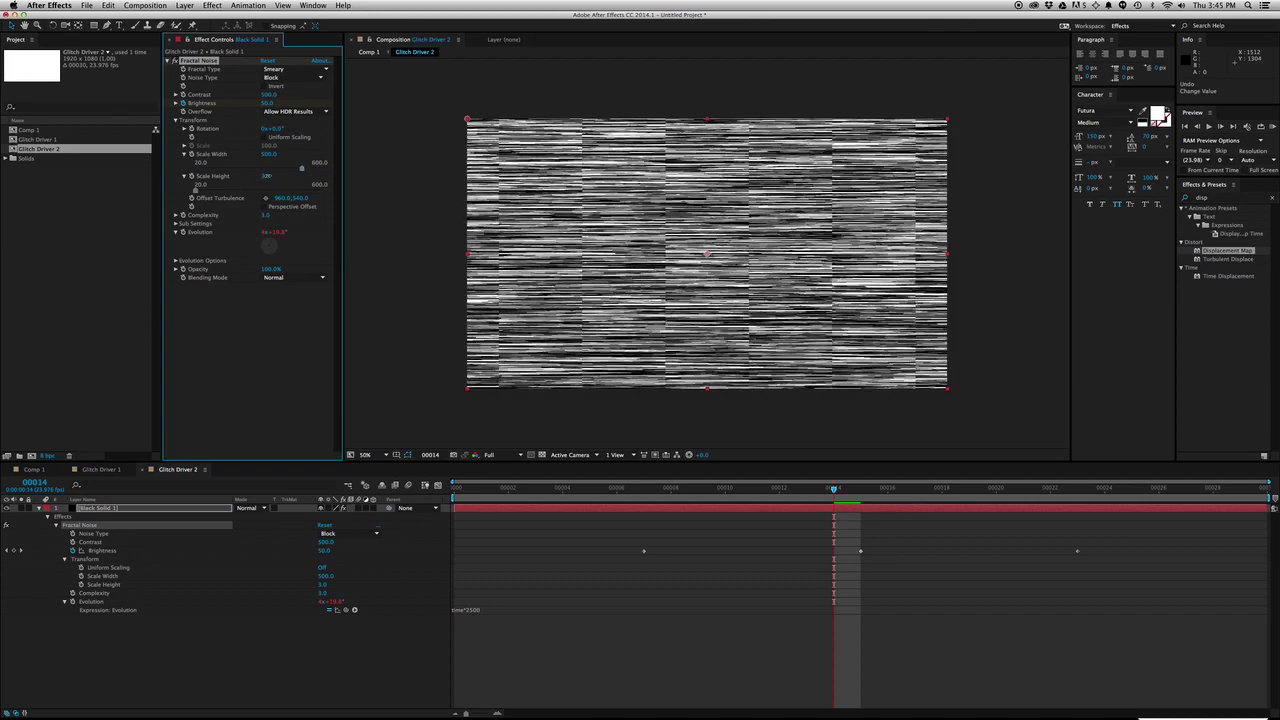
Try a different Scale Height and undo it, and set the Scale Width to about 2180.
drag(266, 176, 350, 176)
key(super+z)
drag(268, 154, 1109, 152)
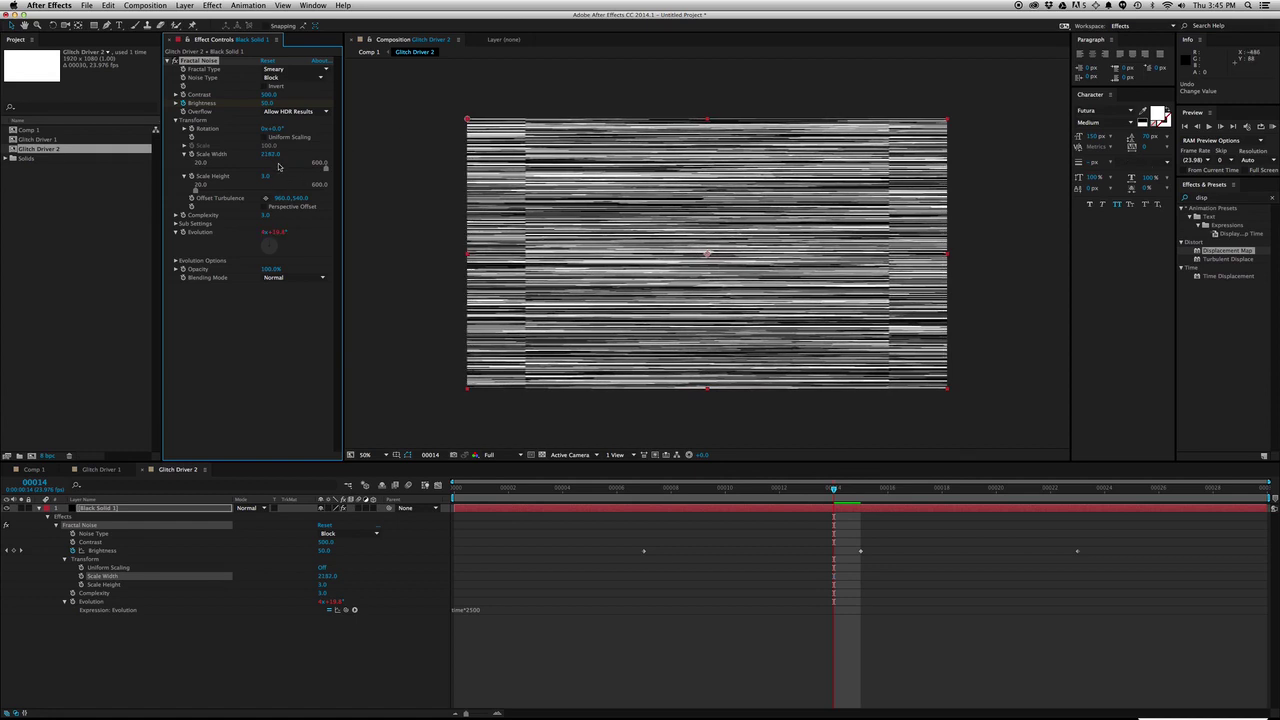
Set the Scale Width of the Glitch Driver 2 Fractal Noise to 2000.
click(271, 154)
text(2000)
key(Return)
Remove the Brightness keyframes from the Glitch Driver 2 Fractal Noise and set Brightness to 0.
click(72, 550)
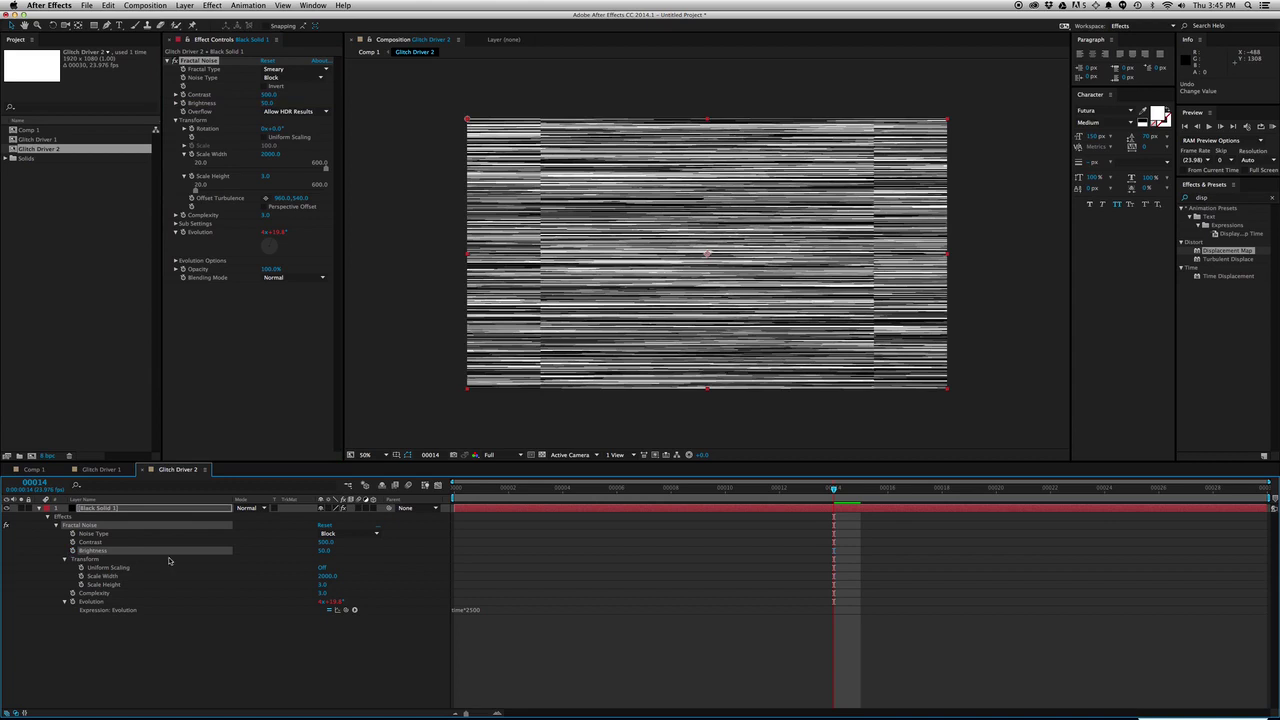
click(267, 103)
text(0)
key(Return)
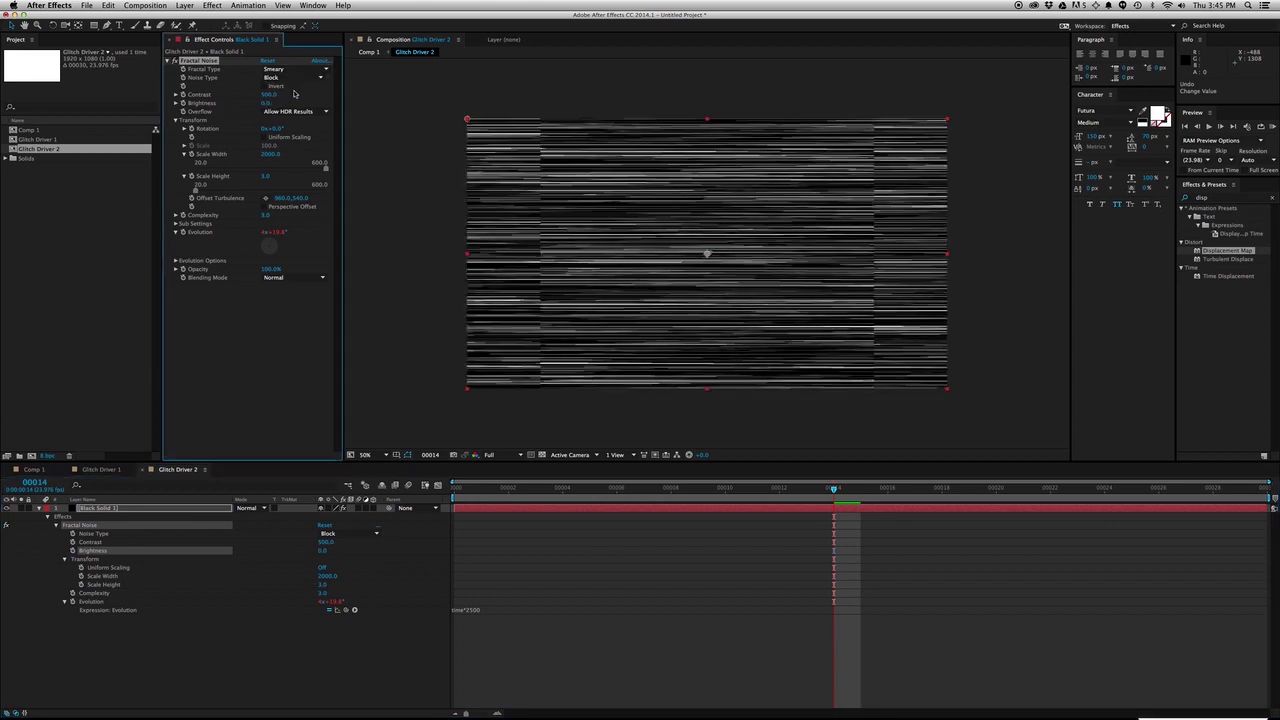
In Comp 1, duplicate the Glitch Effect 1 adjustment layer and place the copy, Glitch Effect 2, directly below it.
click(368, 51)
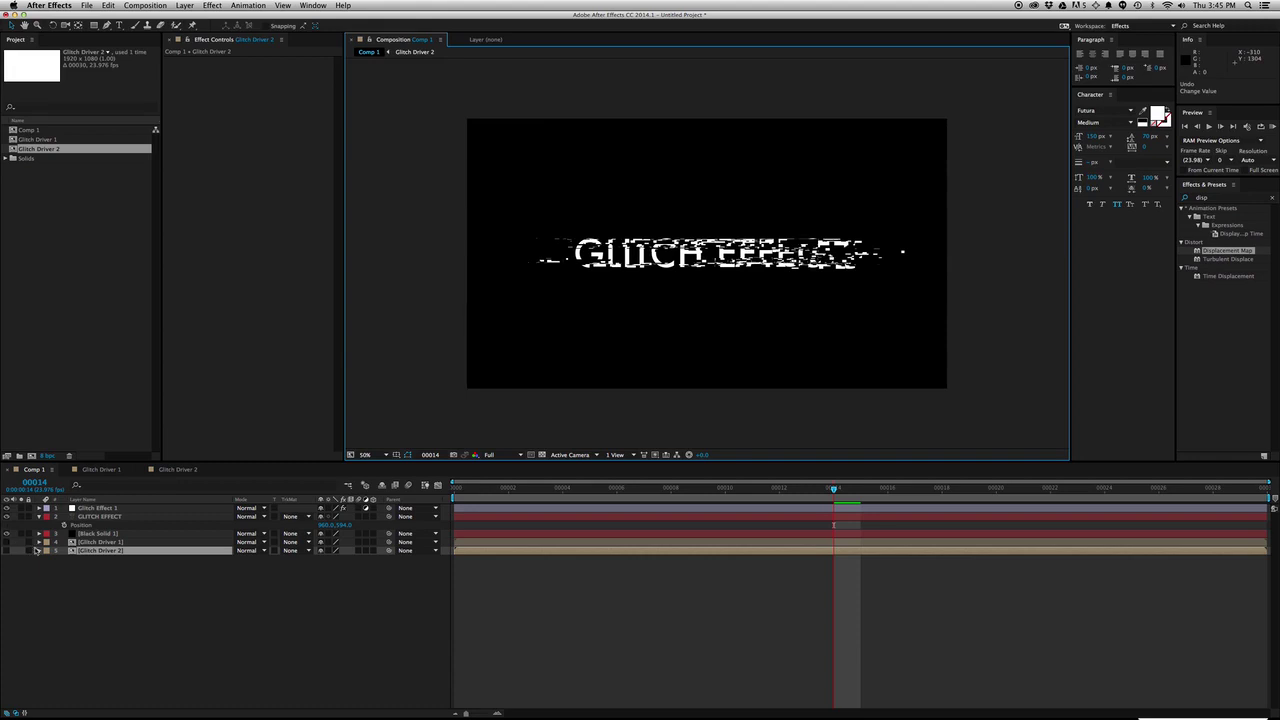
click(96, 509)
key(ctrl+d)
key(ctrl+bracketleft)
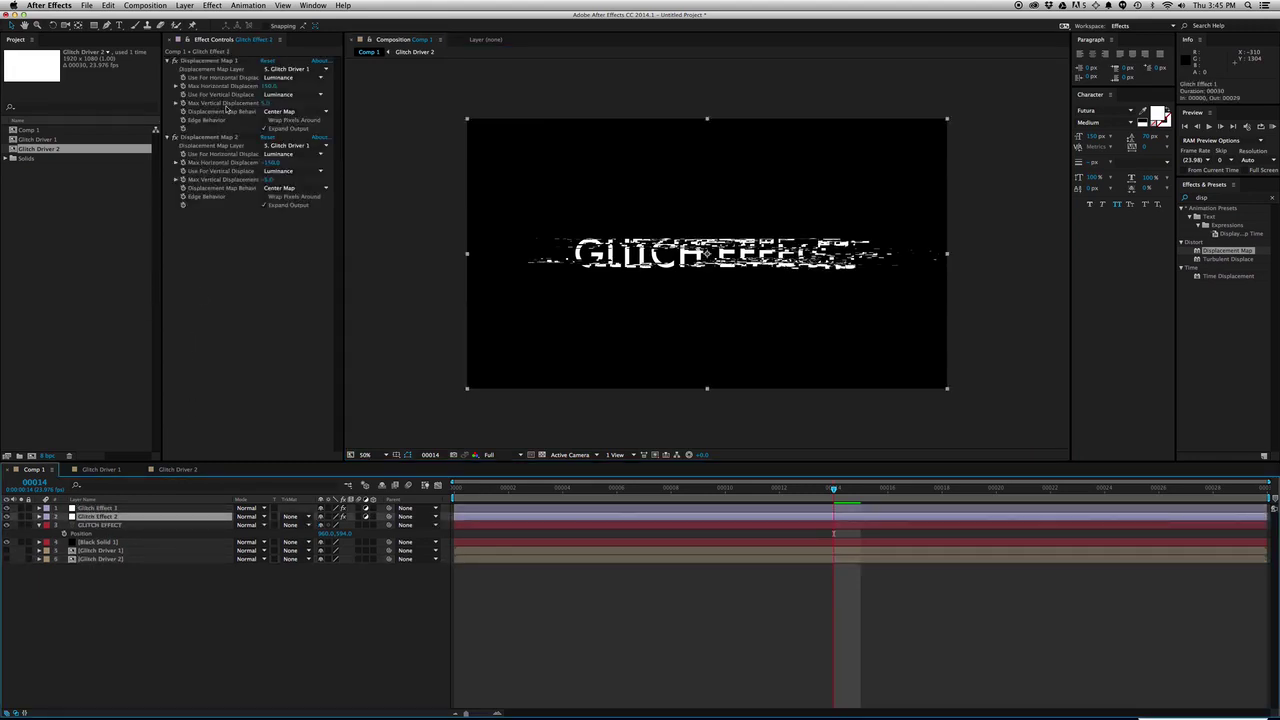
Set Glitch Driver 2 as the displacement map layer for both Displacement Map effects on Glitch Effect 2.
click(285, 69)
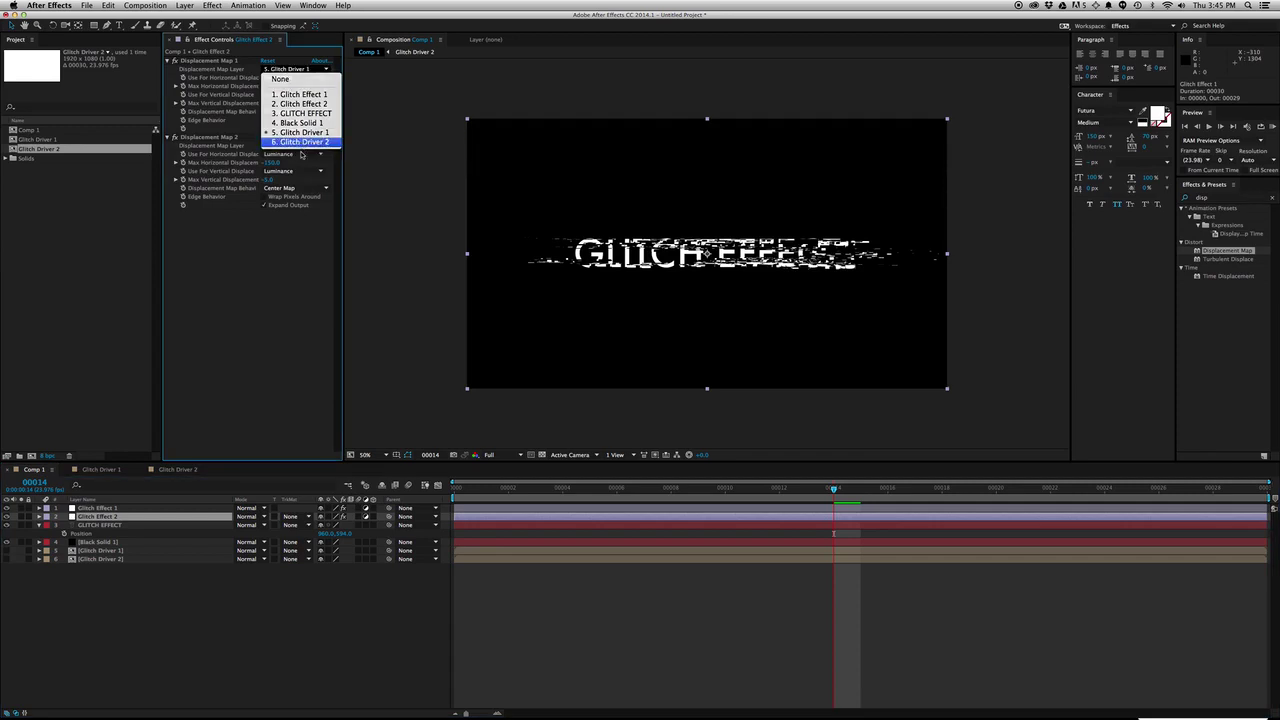
click(304, 141)
click(290, 146)
click(301, 218)
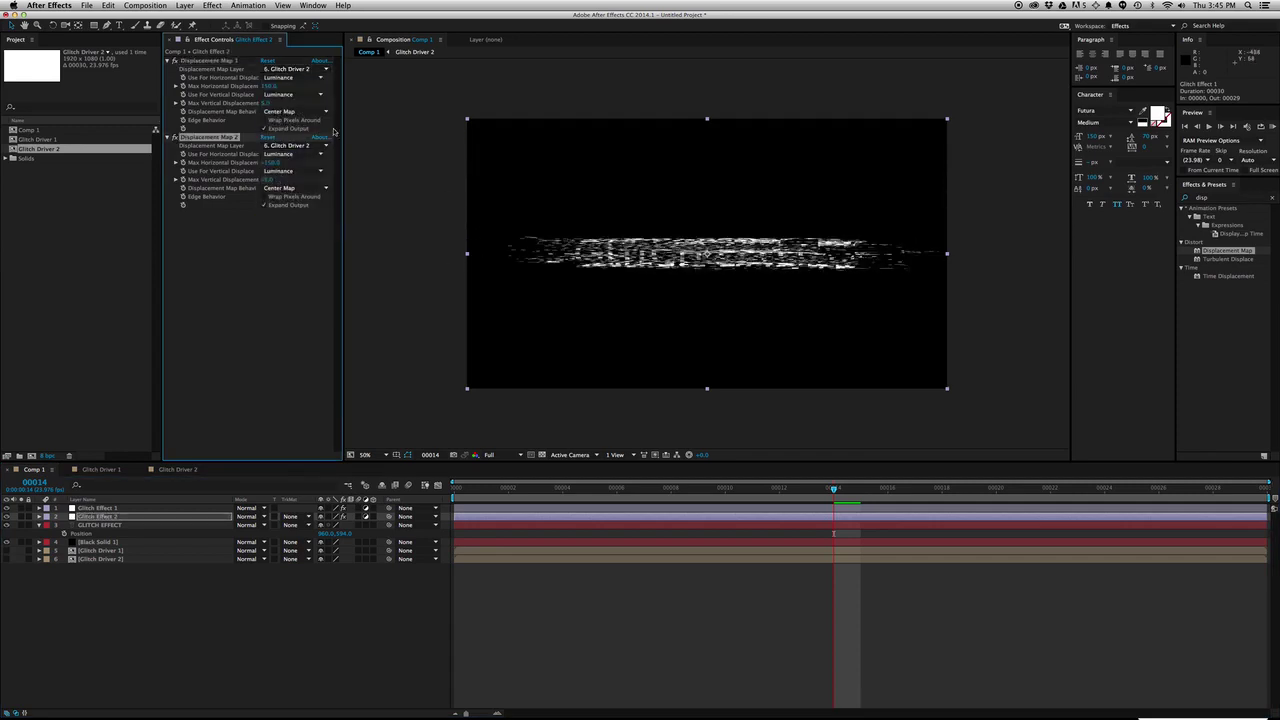
Try maximum horizontal and vertical displacements of 10 and 2.5 in Displacement Map 1 and -10 and -2.5 in Displacement Map 2, and preview.
click(269, 86)
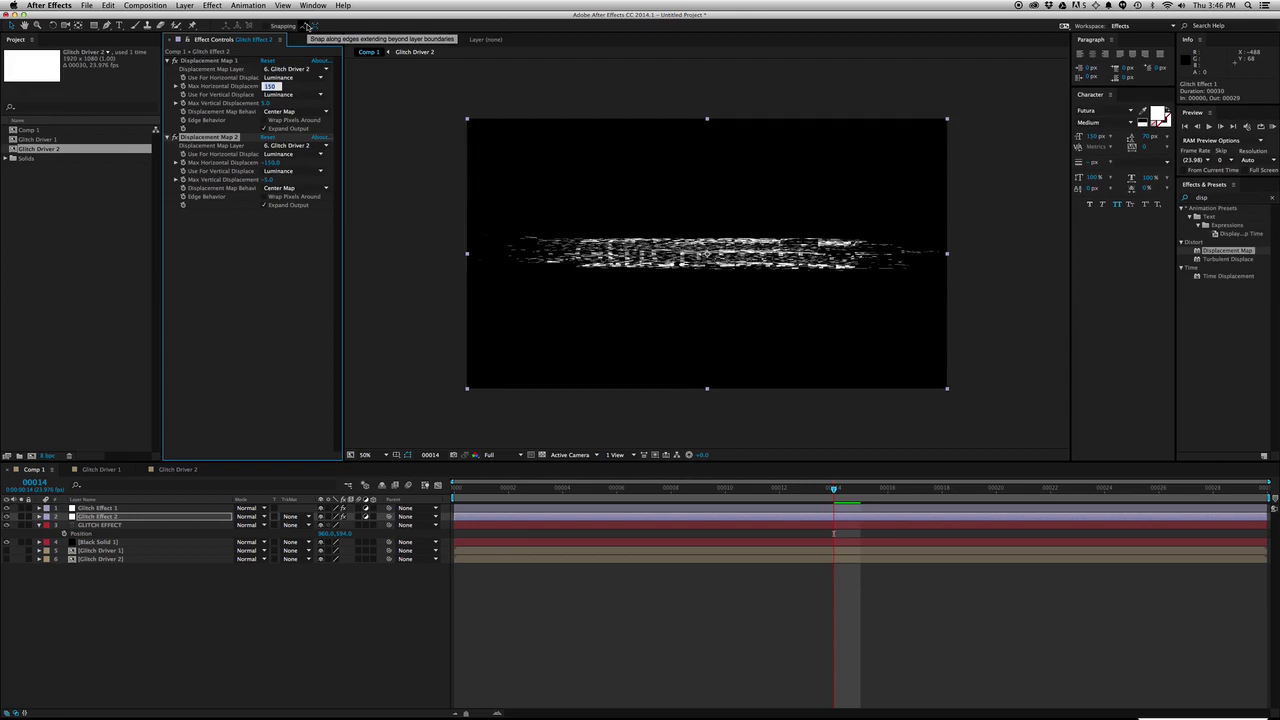
text(1)
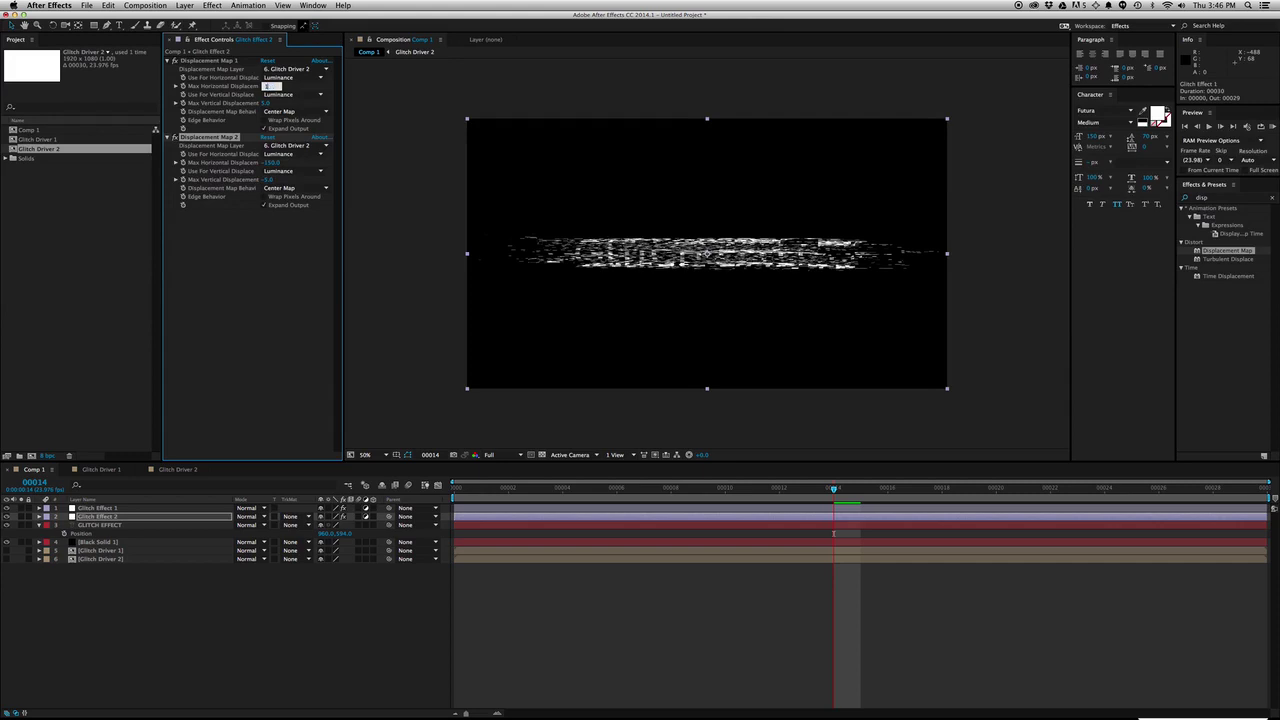
key(Tab)
key(Tab)
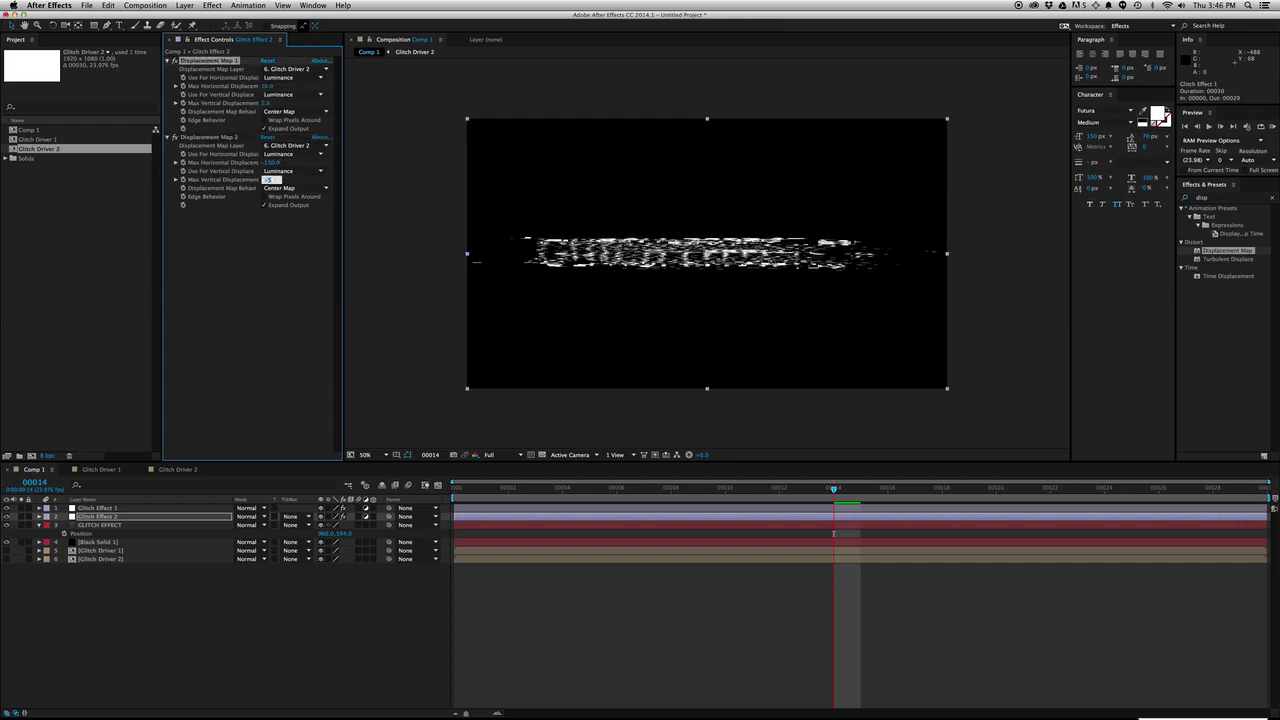
key(shift+Tab)
text(-10)
key(Tab)
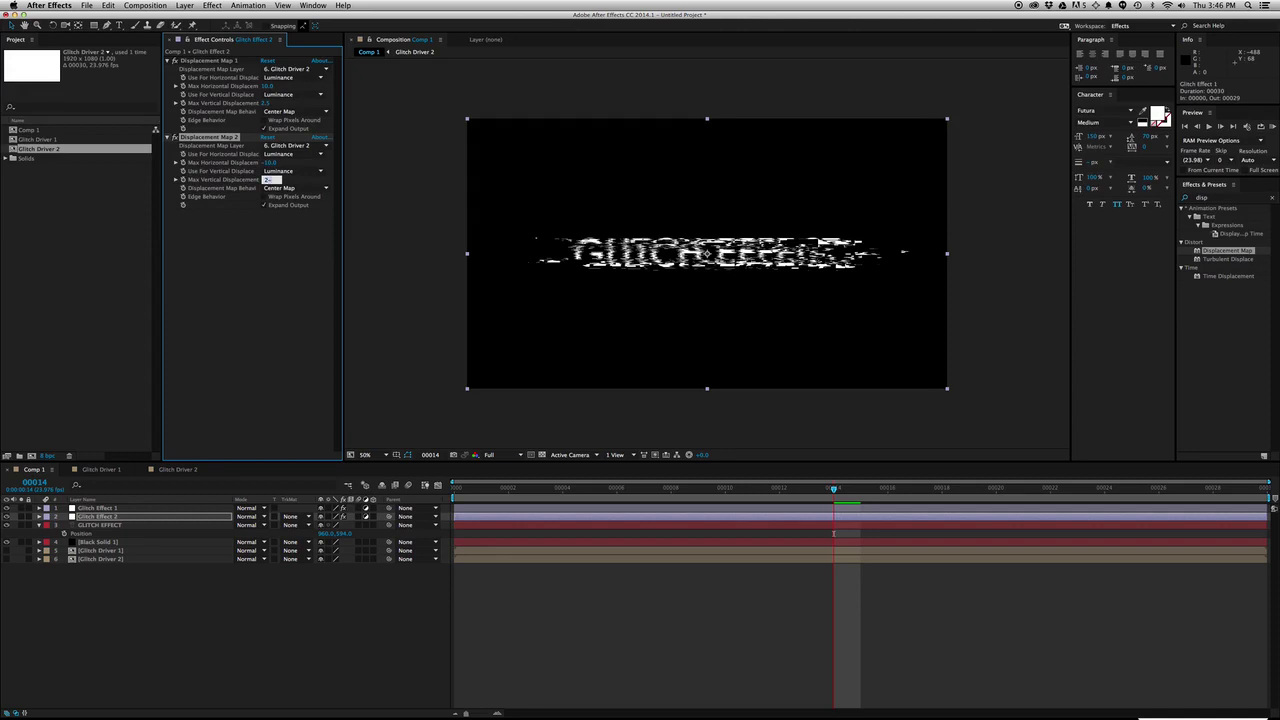
text(-2.5)
key(Return)
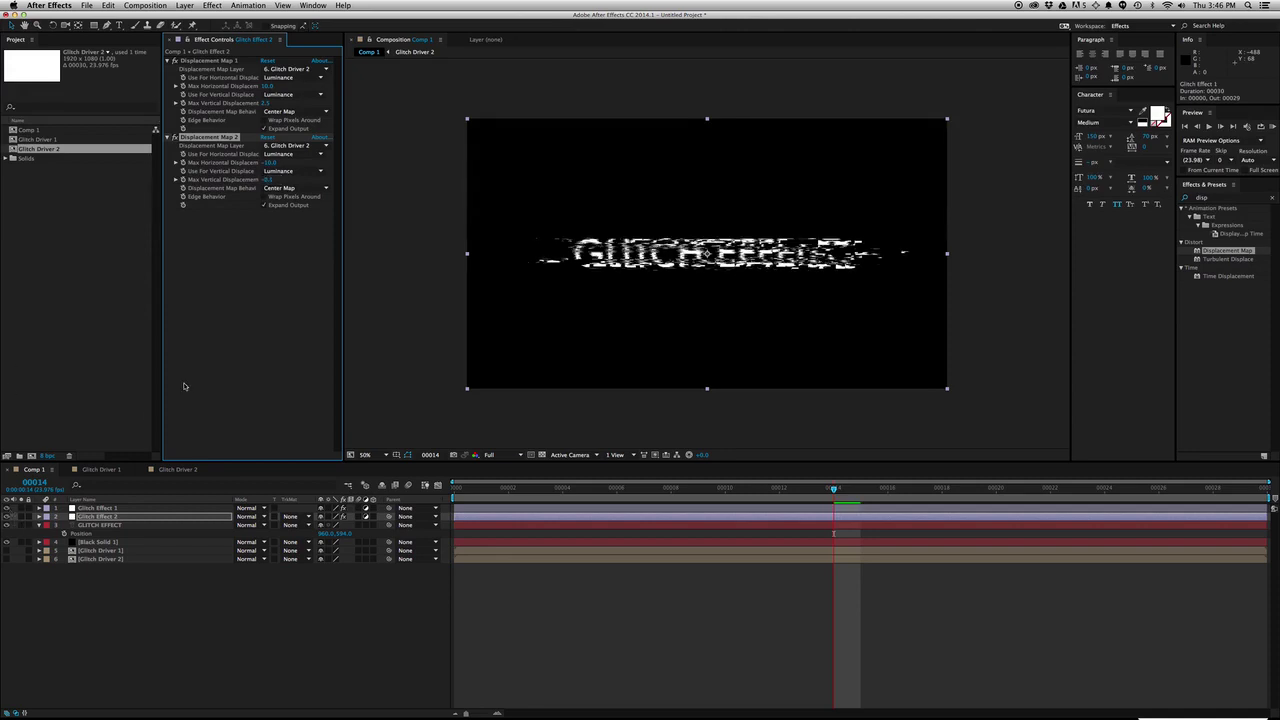
key(KP_0)
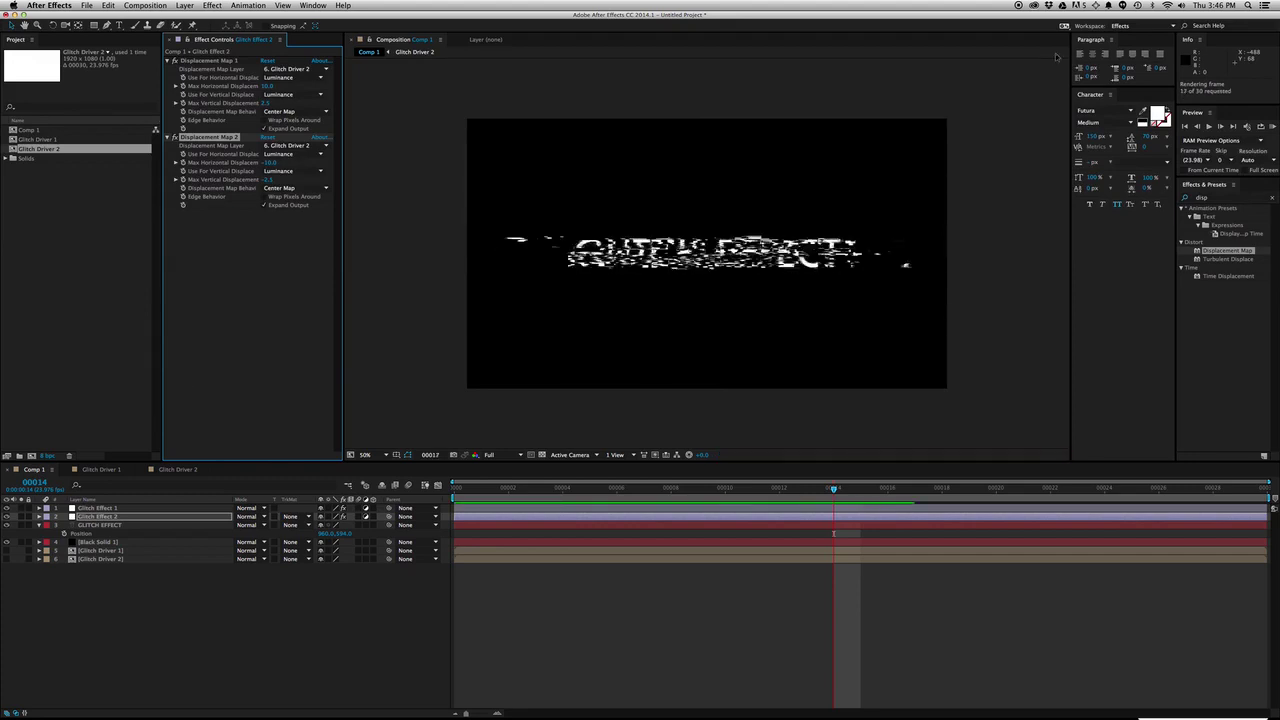
key(space)
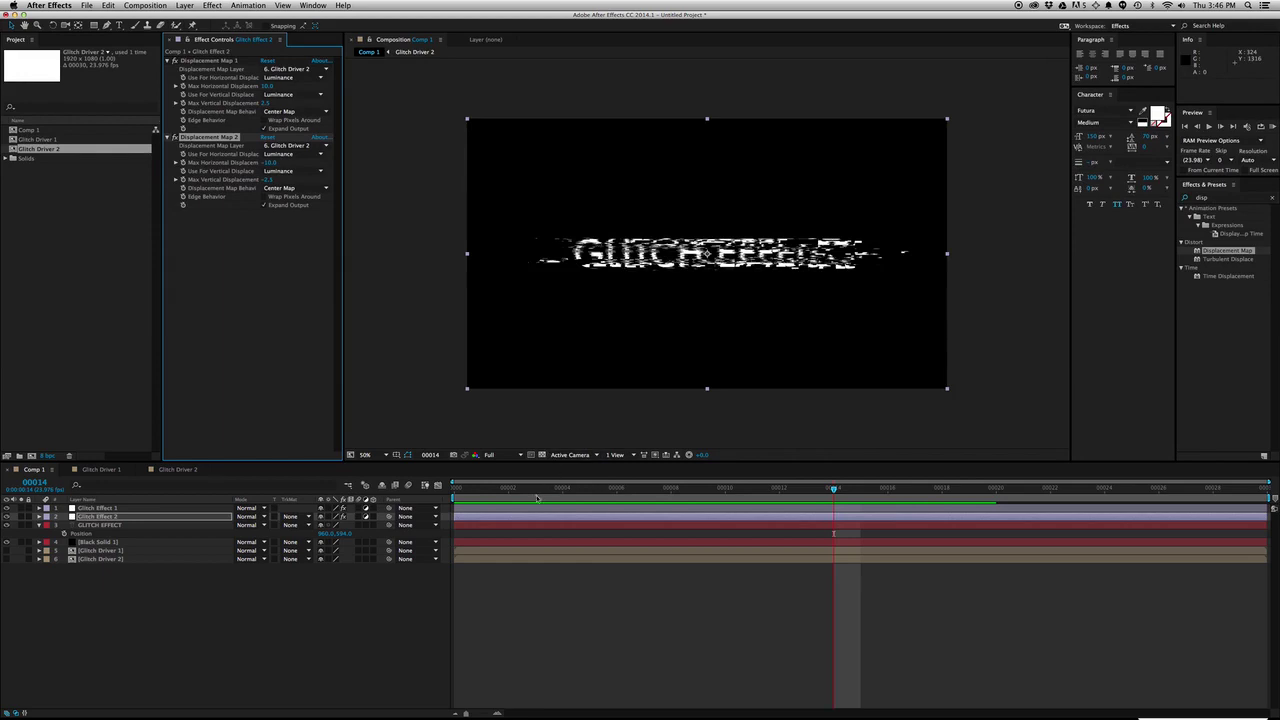
At frame 2, set maximum horizontal and vertical displacement to 5 and 1 in Displacement Map 1, -5 and -1 in Displacement Map 2, and preview.
click(508, 488)
click(267, 86)
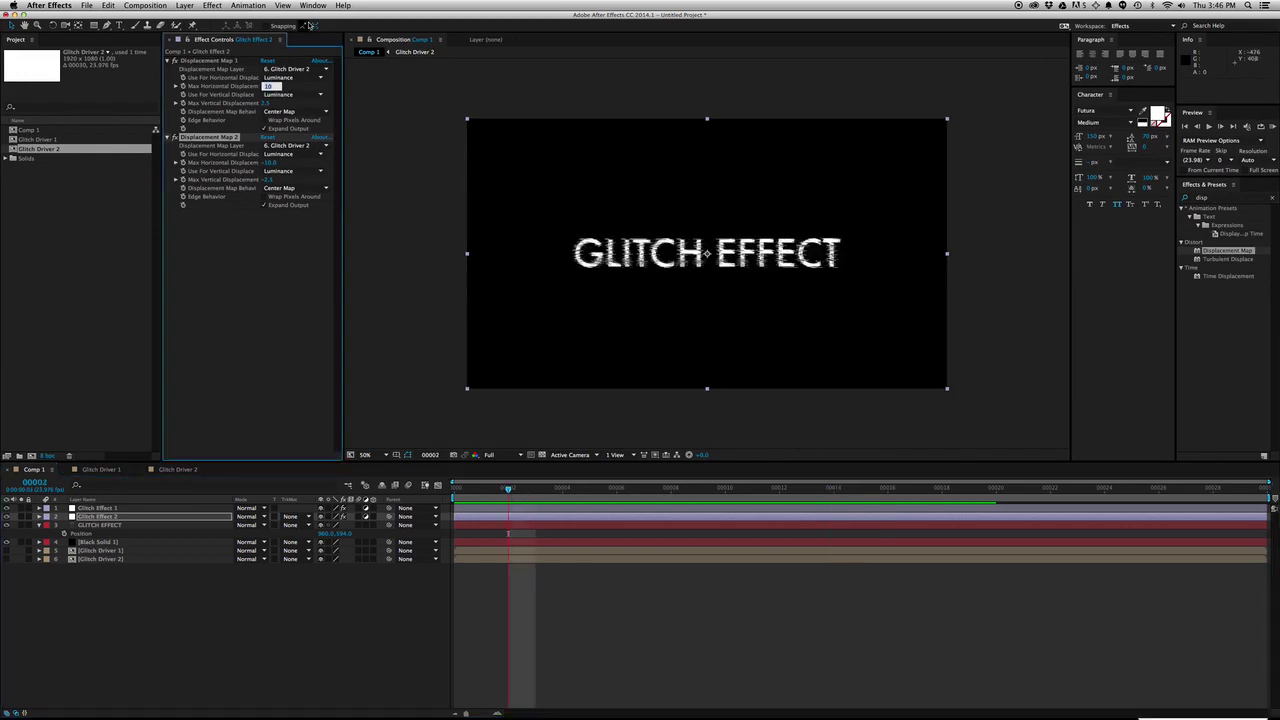
text(5)
key(Tab)
text(1)
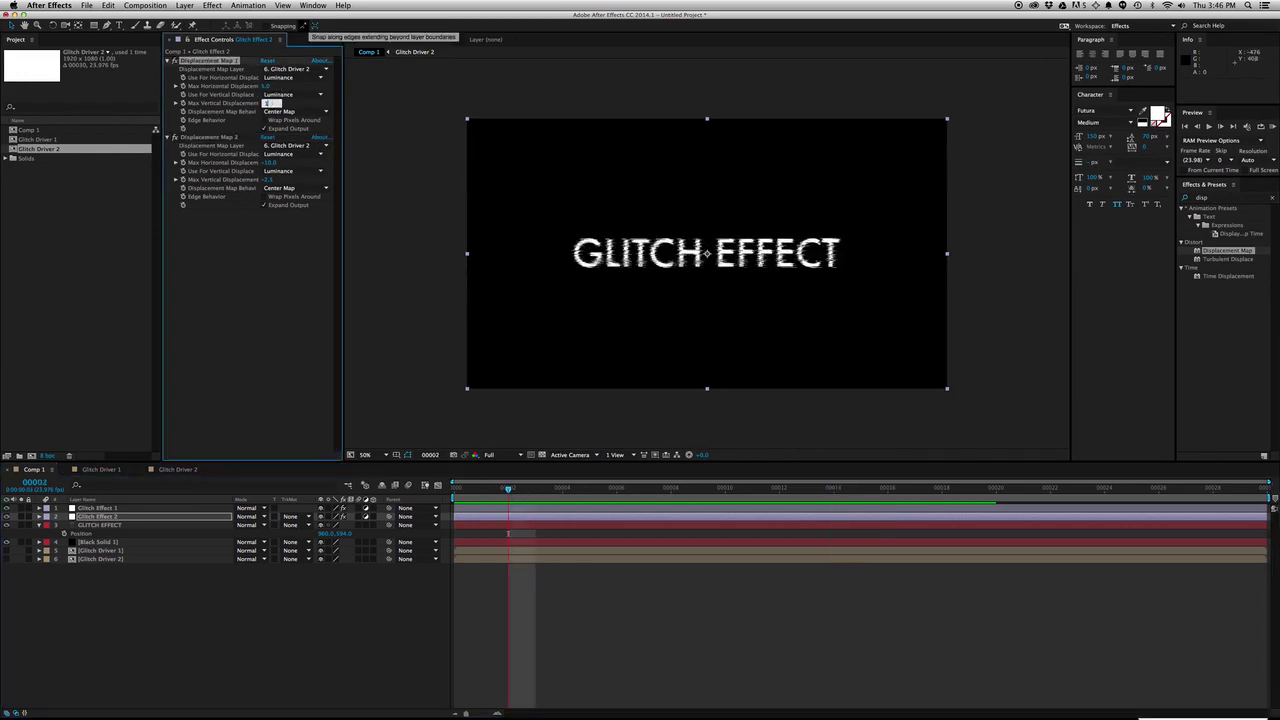
key(Tab)
text(-5)
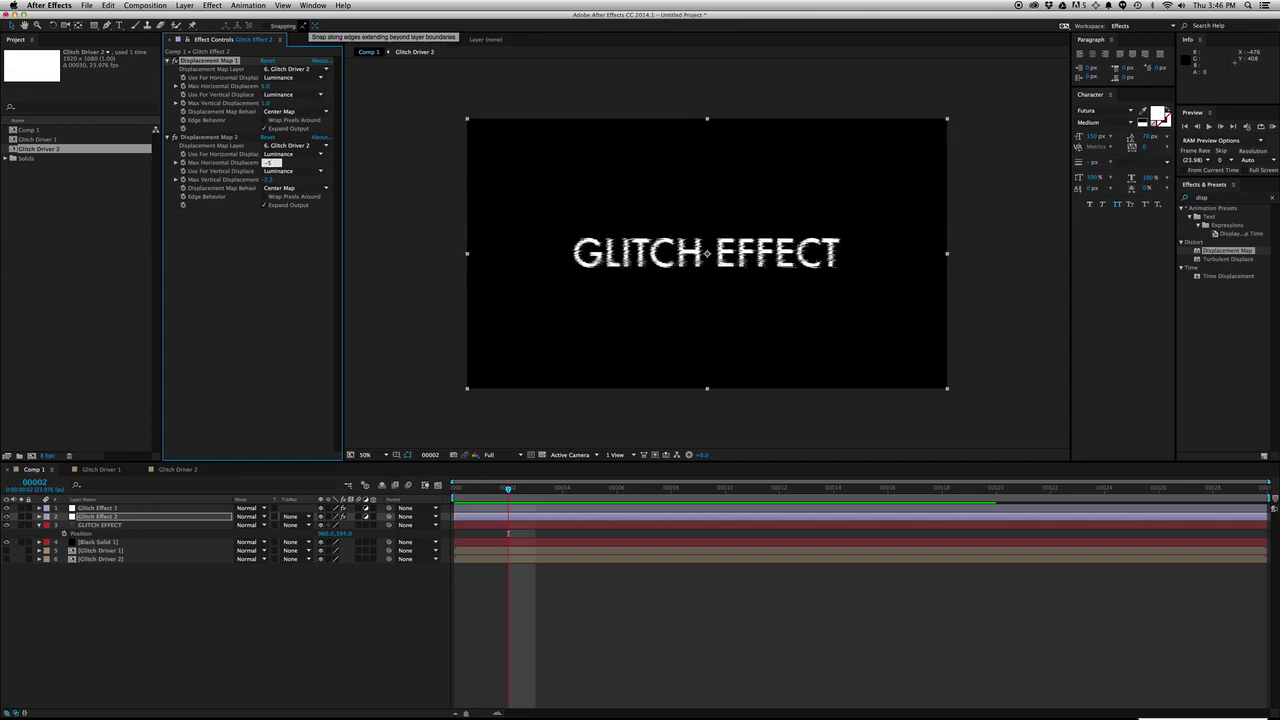
key(Tab)
text(-1)
key(Return)
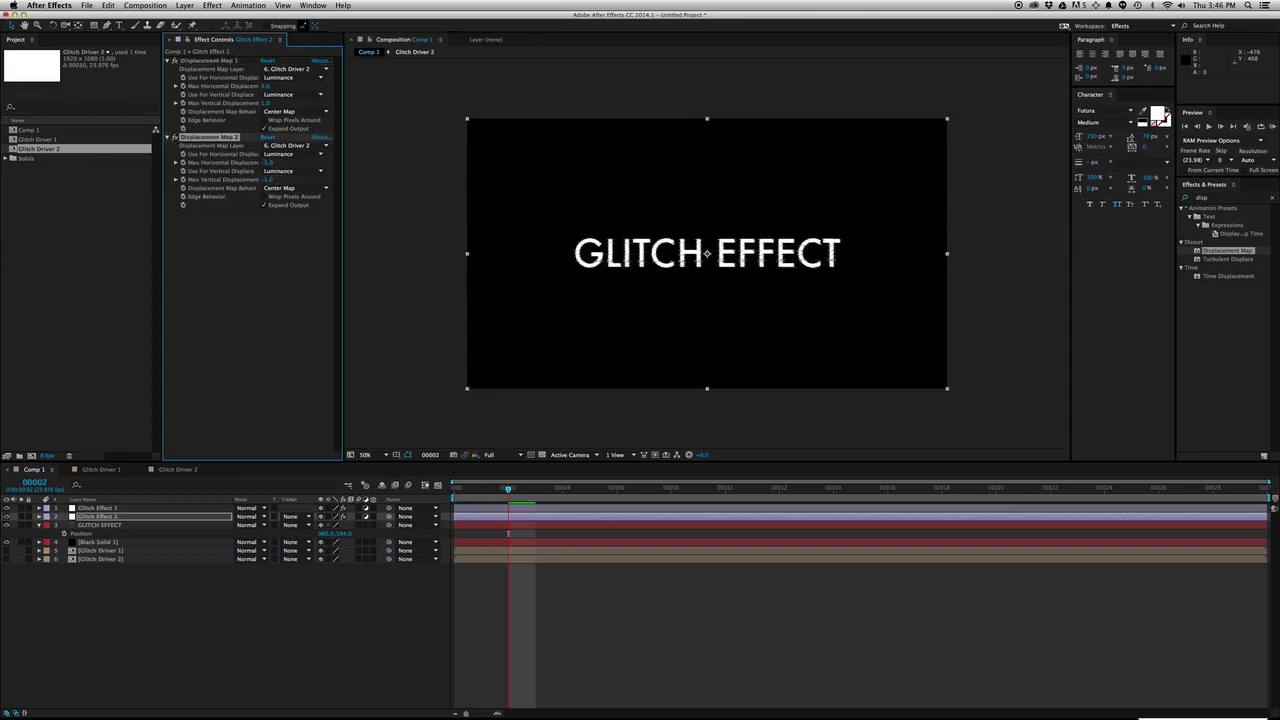
key(KP_0)
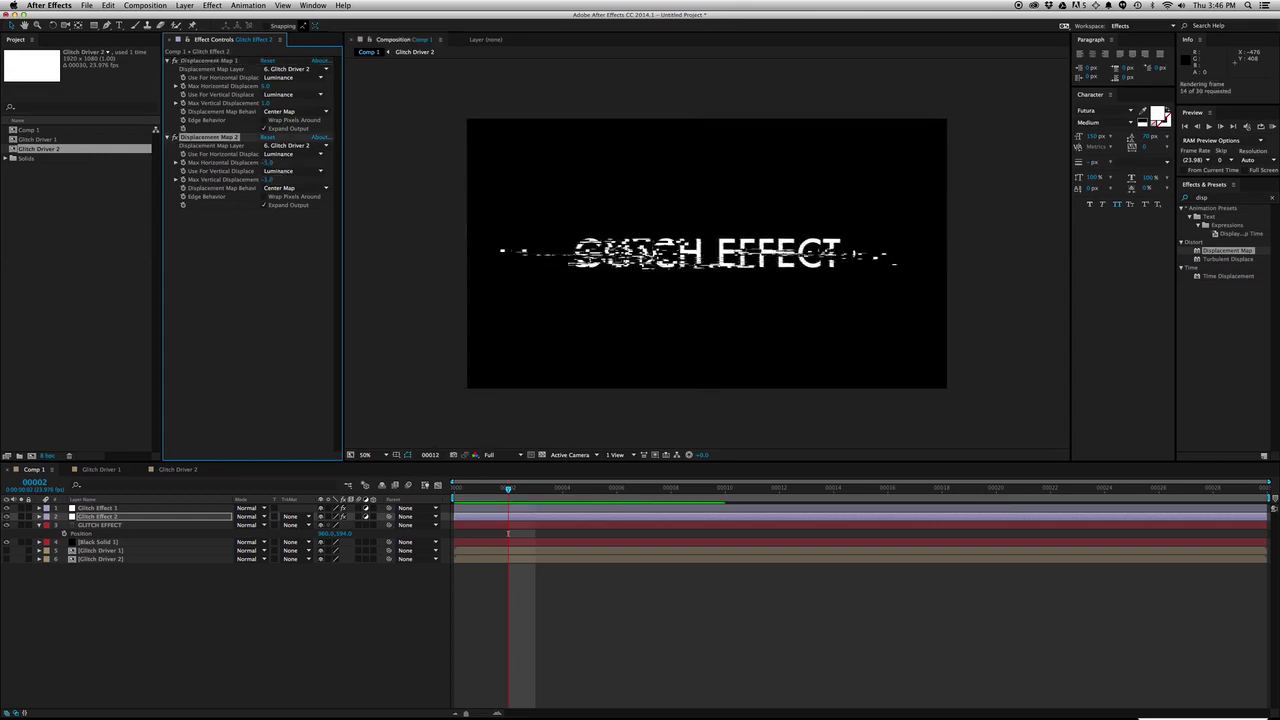